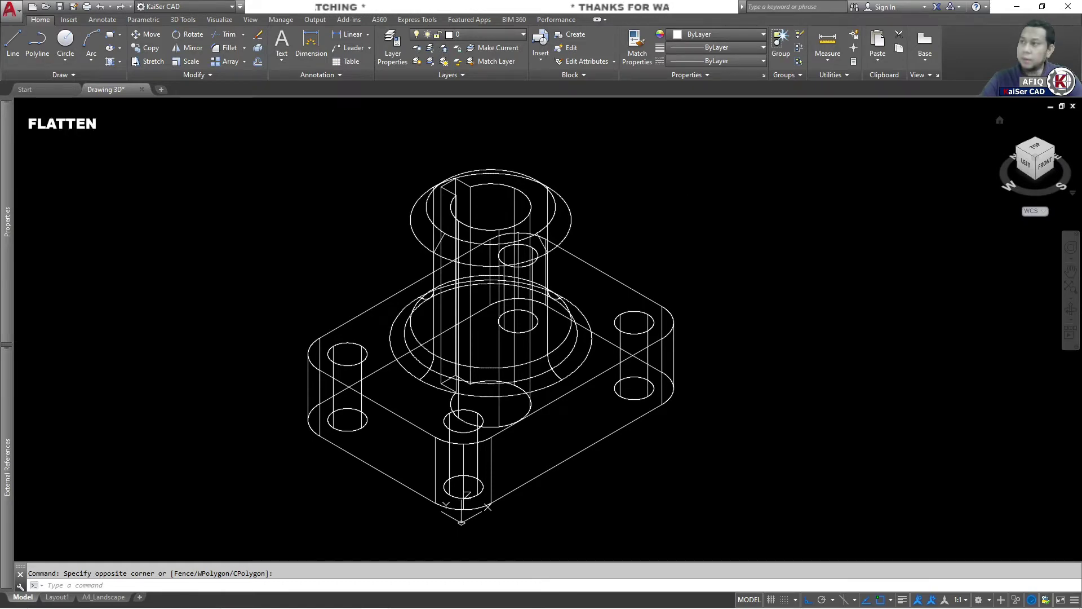
Pan to make room, then start copying the housing from a chosen base point.
{"action": "left_click", "coordinate": [628, 204]}
{"action": "mouse_move", "coordinate": [697, 214]}
{"action": "middle_mouse_down"}
{"action": "mouse_move", "coordinate": [601, 222]}
{"action": "mouse_move", "coordinate": [583, 240]}
{"action": "middle_mouse_up"}
{"action": "scroll", "coordinate": [602, 222], "scroll_direction": "down", "scroll_amount": 3}
{"action": "key", "text": "Escape"}
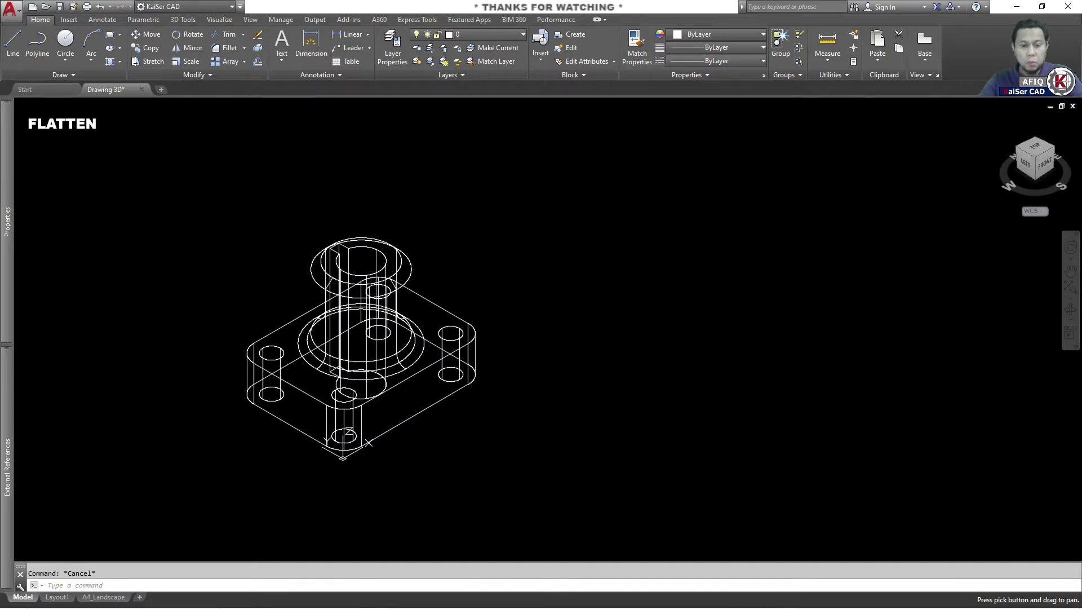
{"action": "type", "text": "co"}
{"action": "key", "text": "Return"}
{"action": "left_click", "coordinate": [448, 310]}
{"action": "key", "text": "Return"}
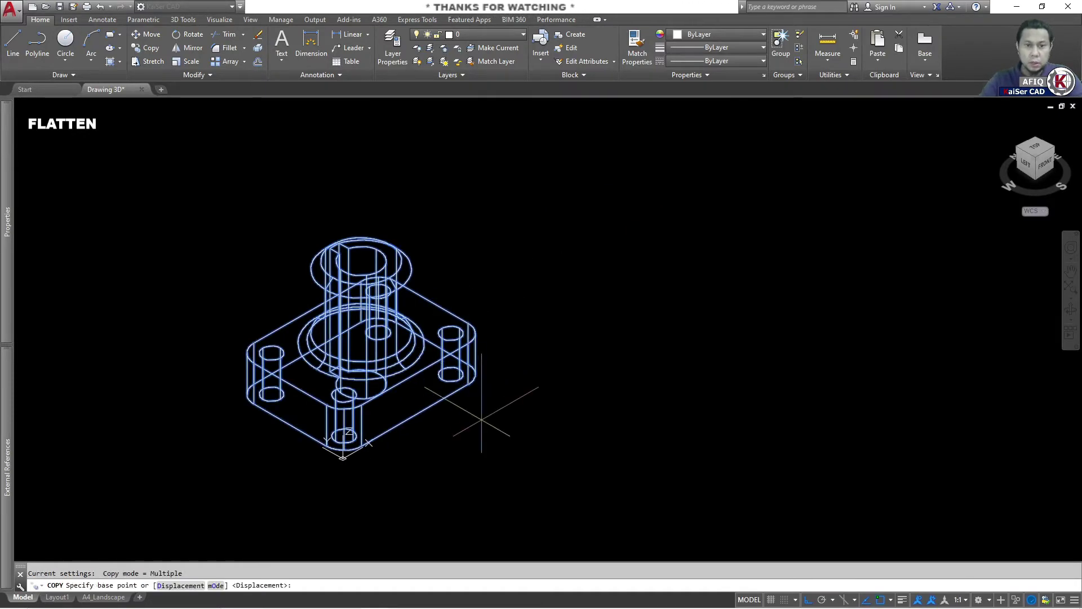
{"action": "left_click", "coordinate": [482, 420]}
Place three housing copies in a diagonal row, then select the third one.
{"action": "middle_click_drag", "start_coordinate": [718, 302], "coordinate": [618, 395]}
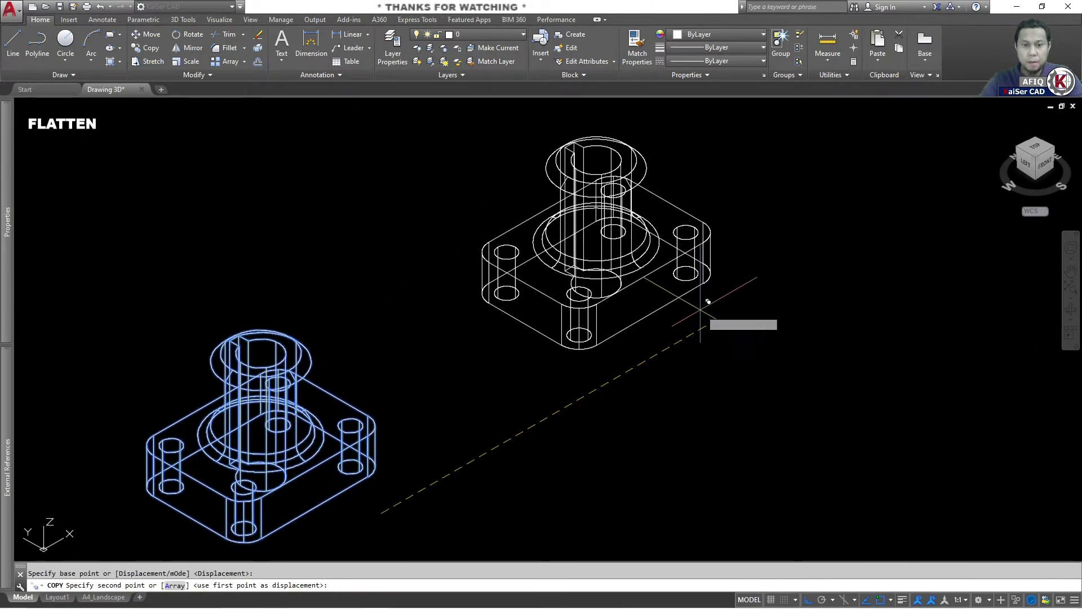
{"action": "left_click", "coordinate": [697, 311]}
{"action": "mouse_move", "coordinate": [666, 300]}
{"action": "middle_mouse_down"}
{"action": "mouse_move", "coordinate": [589, 336]}
{"action": "mouse_move", "coordinate": [426, 447]}
{"action": "middle_mouse_up"}
{"action": "left_click", "coordinate": [665, 274]}
{"action": "scroll", "coordinate": [731, 274], "scroll_direction": "down", "scroll_amount": 2}
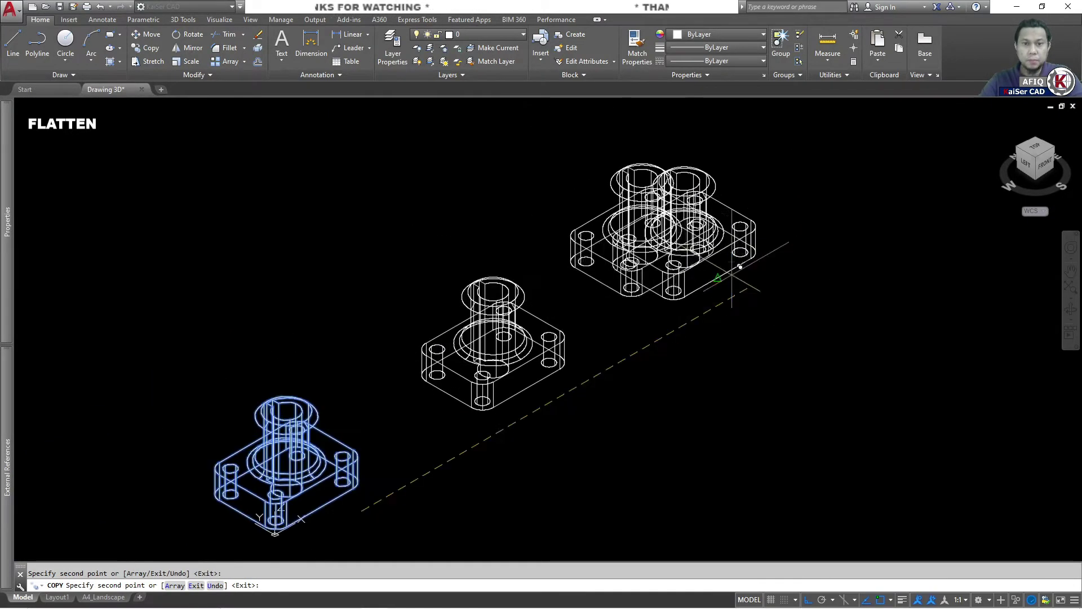
{"action": "middle_click_drag", "start_coordinate": [731, 274], "coordinate": [618, 325]}
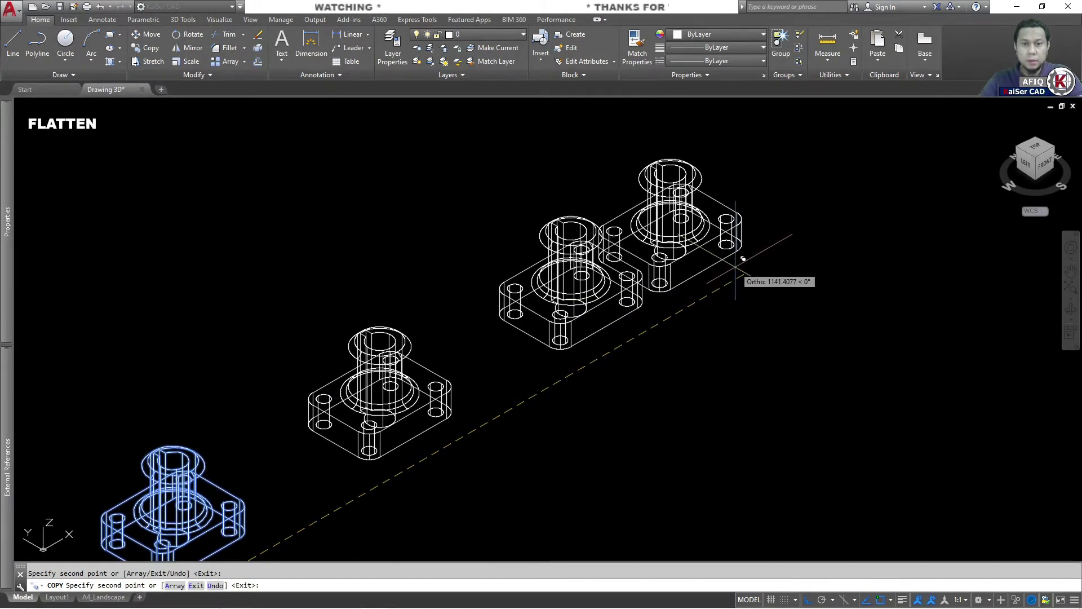
{"action": "left_click", "coordinate": [789, 248]}
{"action": "key", "text": "Escape"}
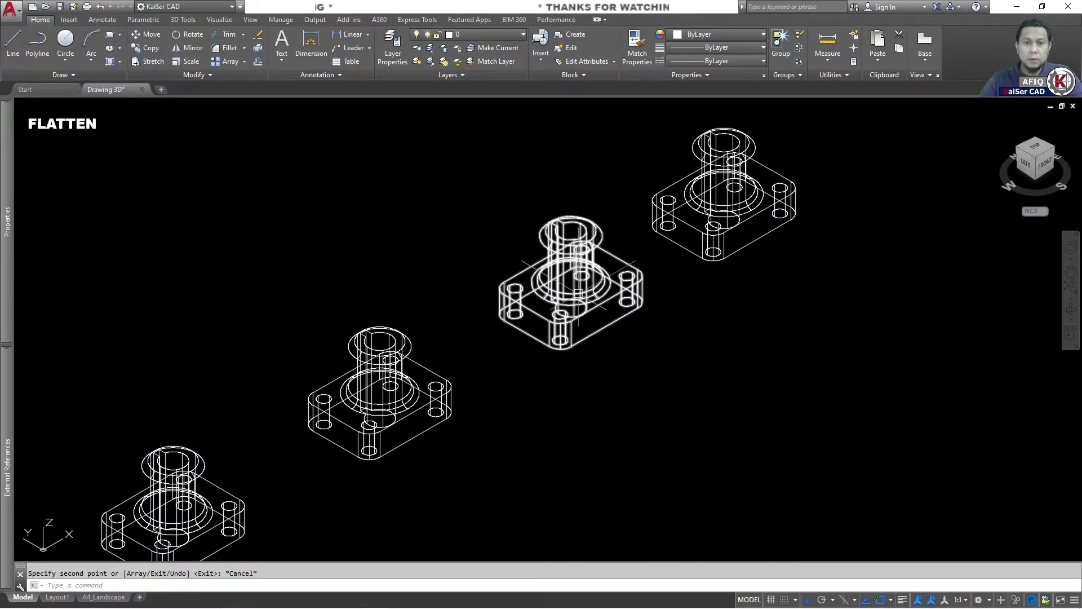
{"action": "left_click", "coordinate": [586, 279]}
Rotate the third housing 90° about its X axis using 3DROTATE.
{"action": "type", "text": "3r"}
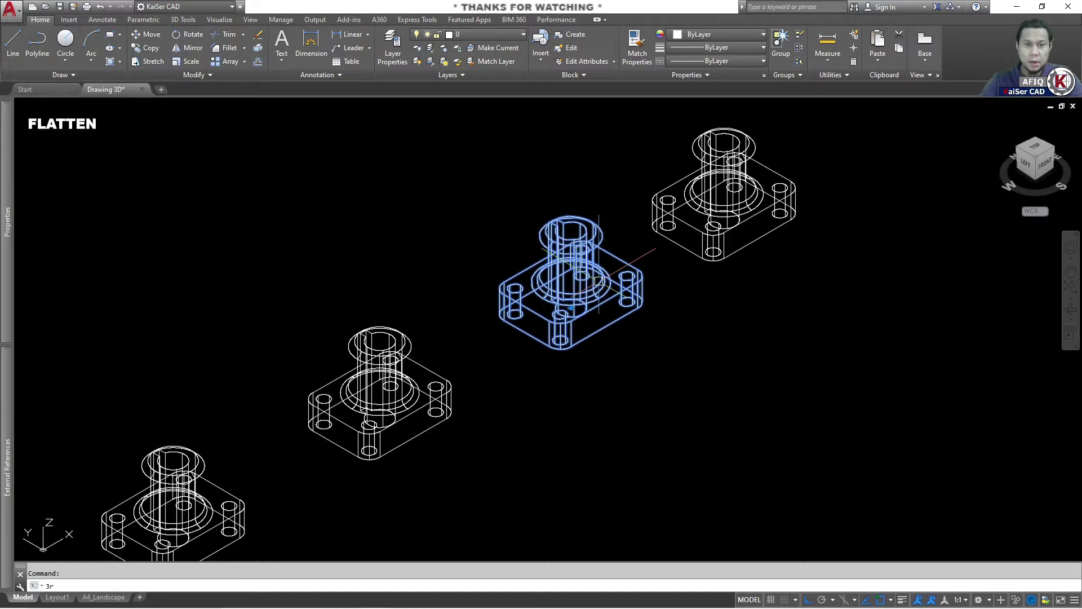
{"action": "key", "text": "Return"}
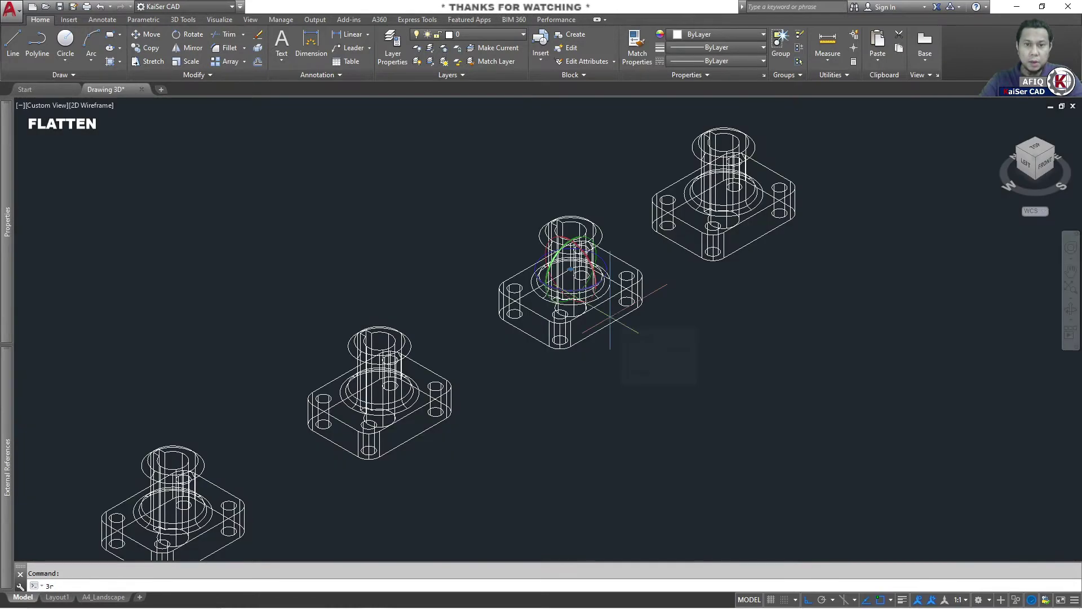
{"action": "left_click", "coordinate": [579, 256]}
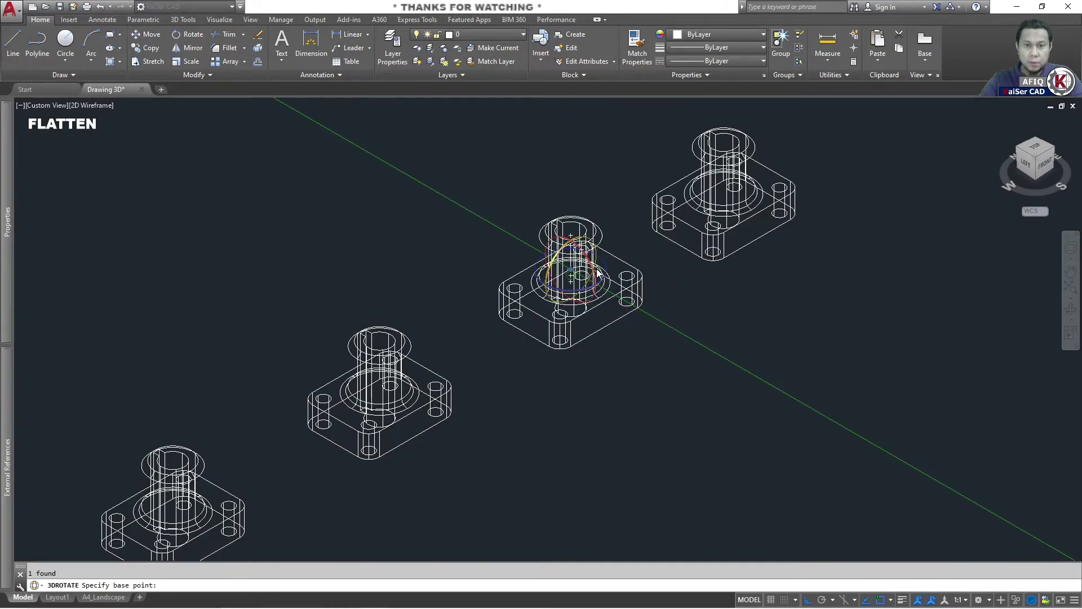
{"action": "left_click", "coordinate": [595, 273]}
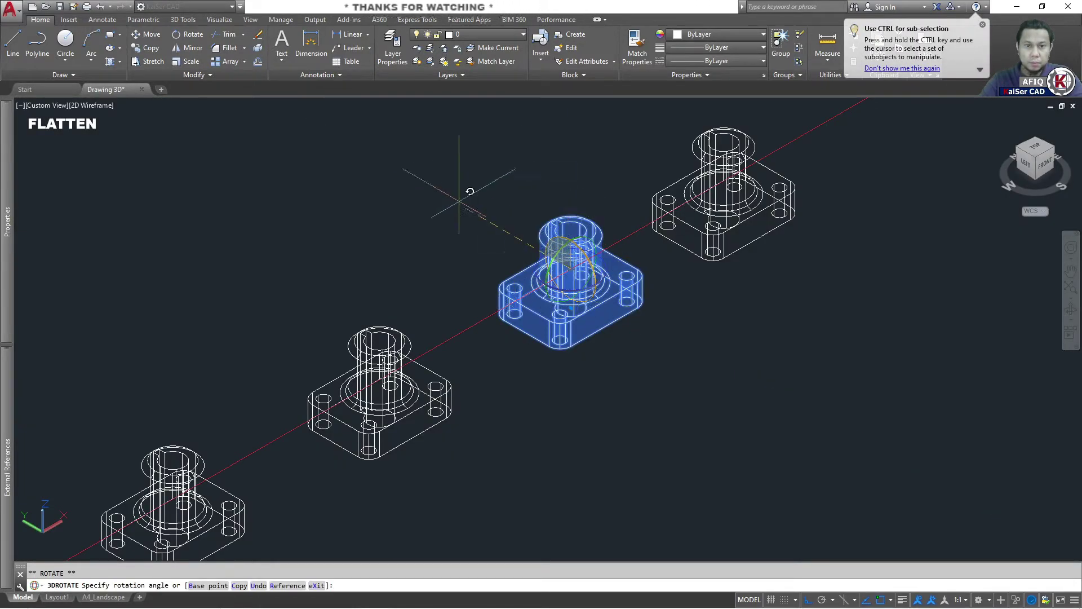
{"action": "type", "text": "90"}
{"action": "key", "text": "Return"}
{"action": "key", "text": "Escape"}
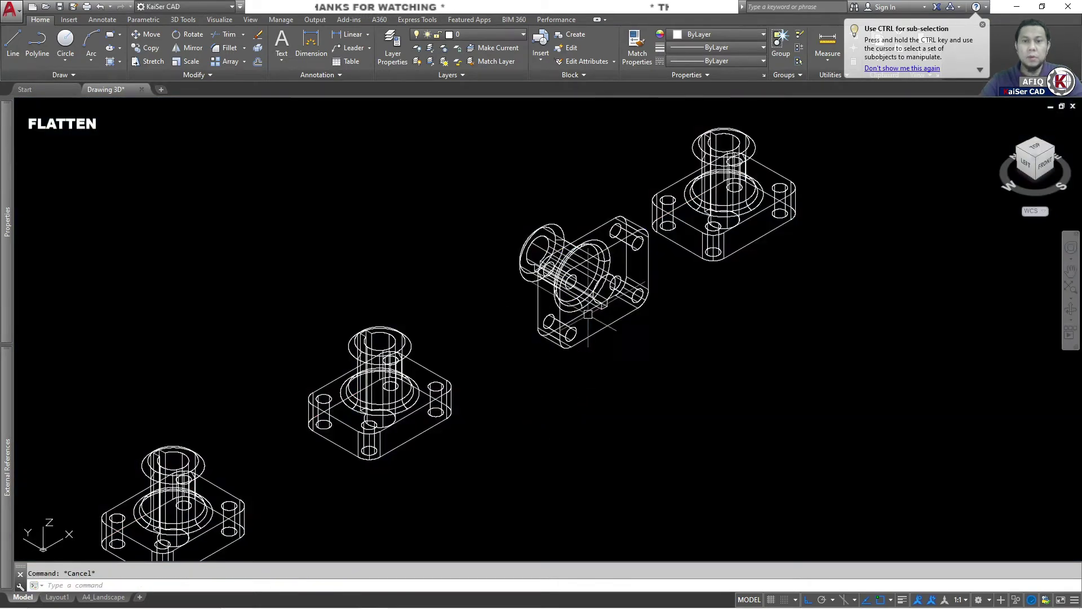
{"action": "middle_click_drag", "start_coordinate": [588, 314], "coordinate": [610, 335]}
FLATTEN the second housing into 2D isometric linework, answering No to removing hidden lines.
{"action": "type", "text": "fl"}
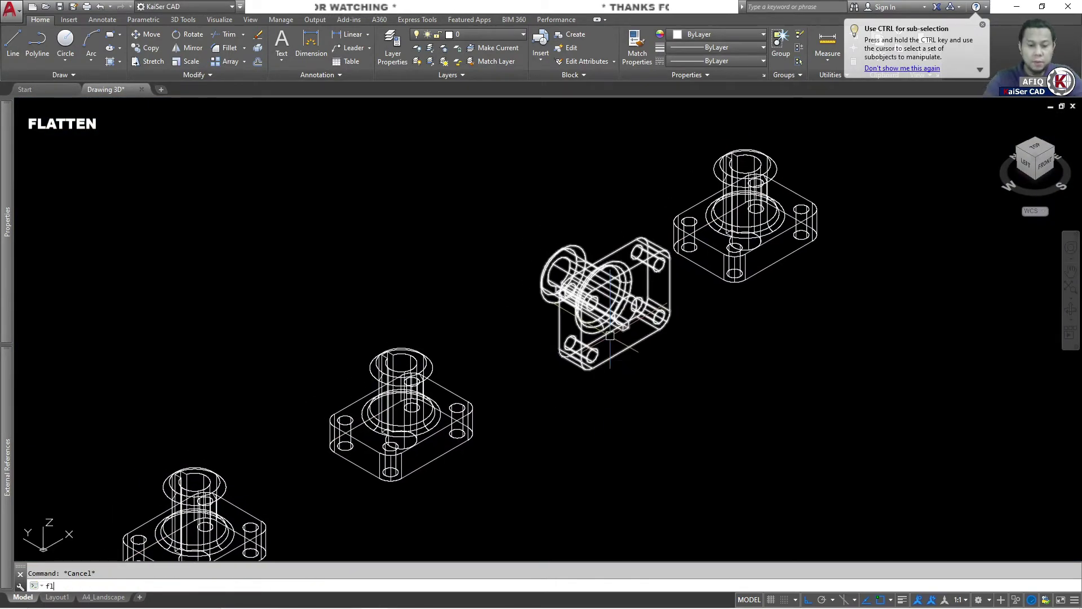
{"action": "type", "text": "at"}
{"action": "key", "text": "Return"}
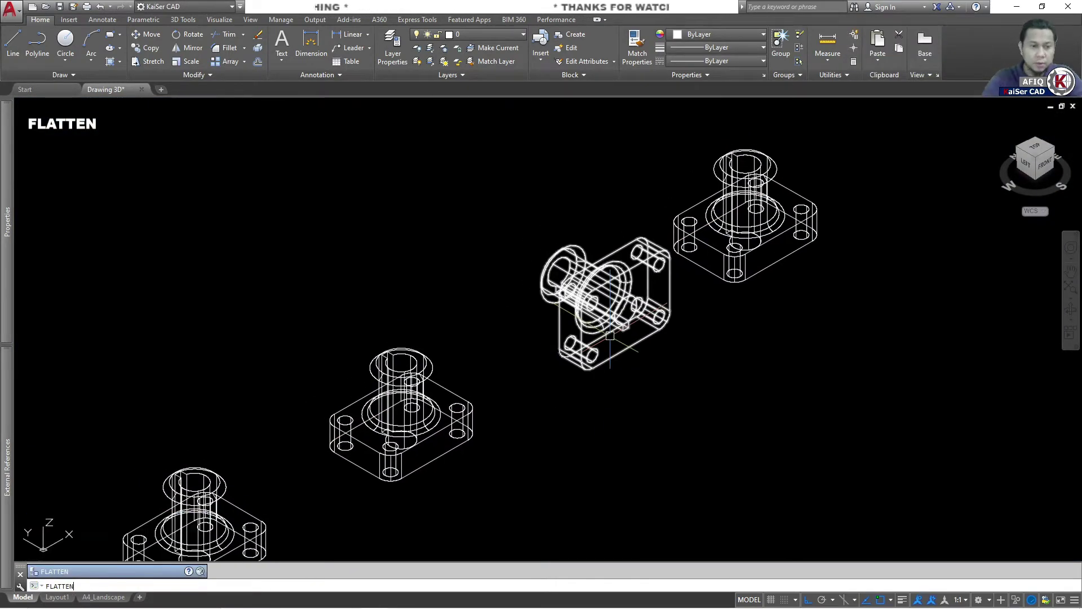
{"action": "left_click", "coordinate": [425, 355]}
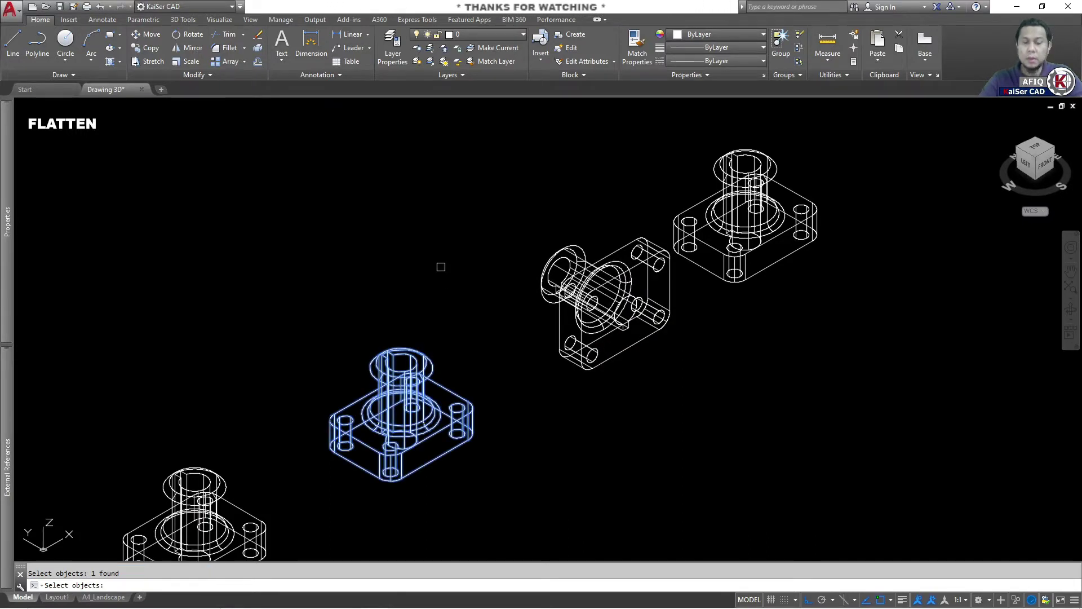
{"action": "key", "text": "Return"}
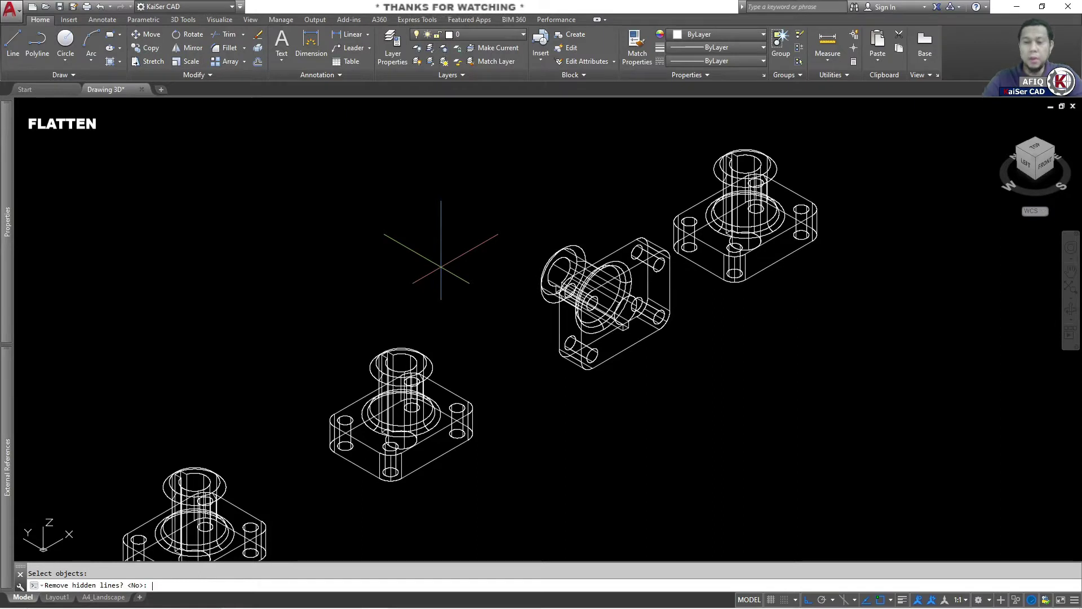
{"action": "key", "text": "Return"}
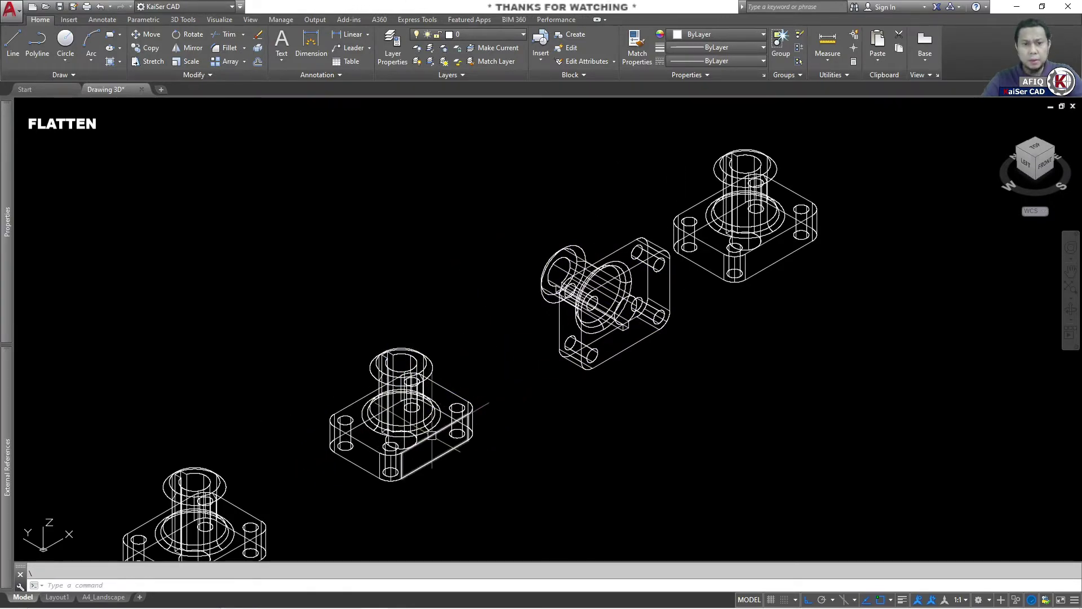
Check the parts from top, front and isometric views, ending zoomed and panned in top view.
{"action": "left_click", "coordinate": [1036, 148]}
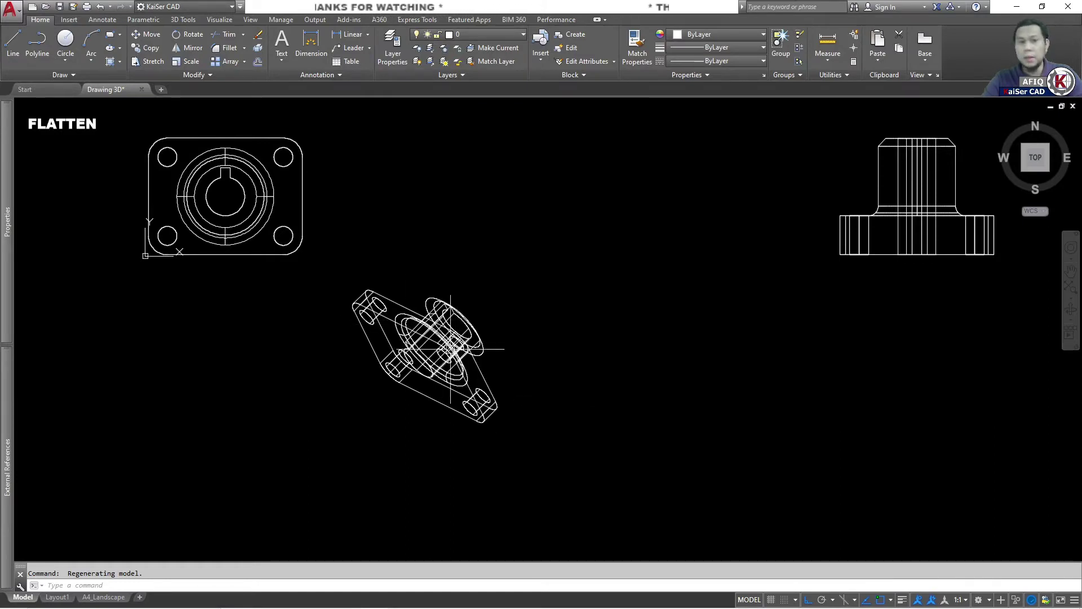
{"action": "mouse_move", "coordinate": [1035, 157]}
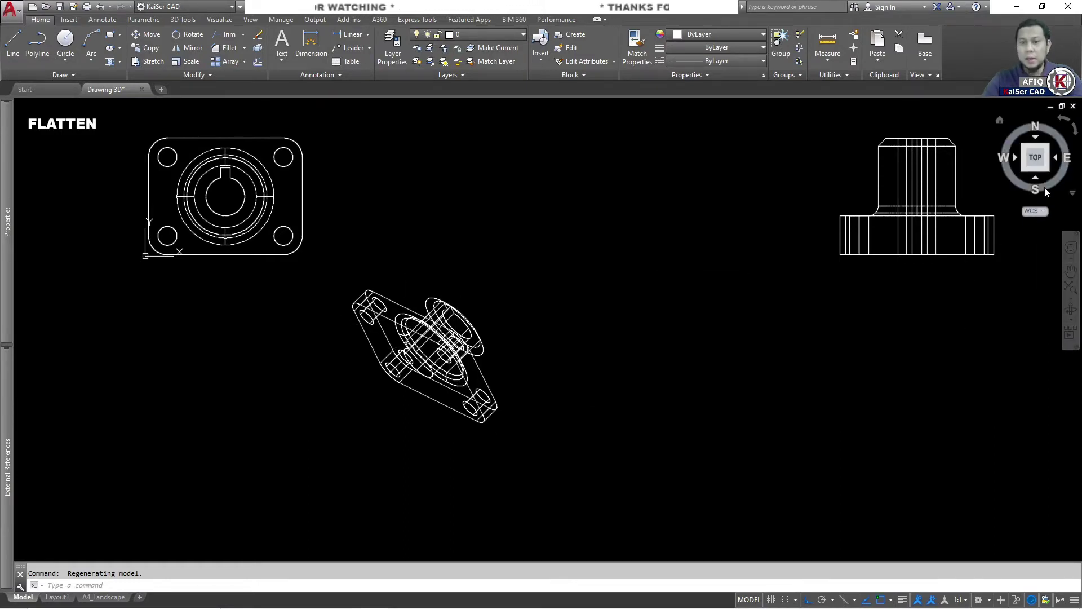
{"action": "left_click", "coordinate": [1036, 179]}
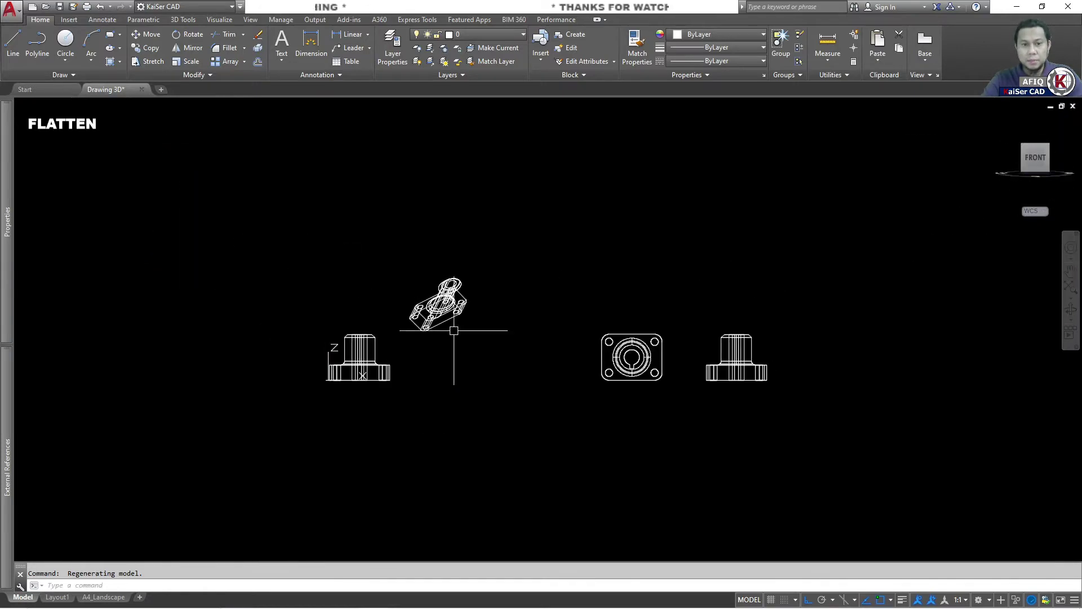
{"action": "scroll", "coordinate": [427, 308], "scroll_direction": "up", "scroll_amount": 4}
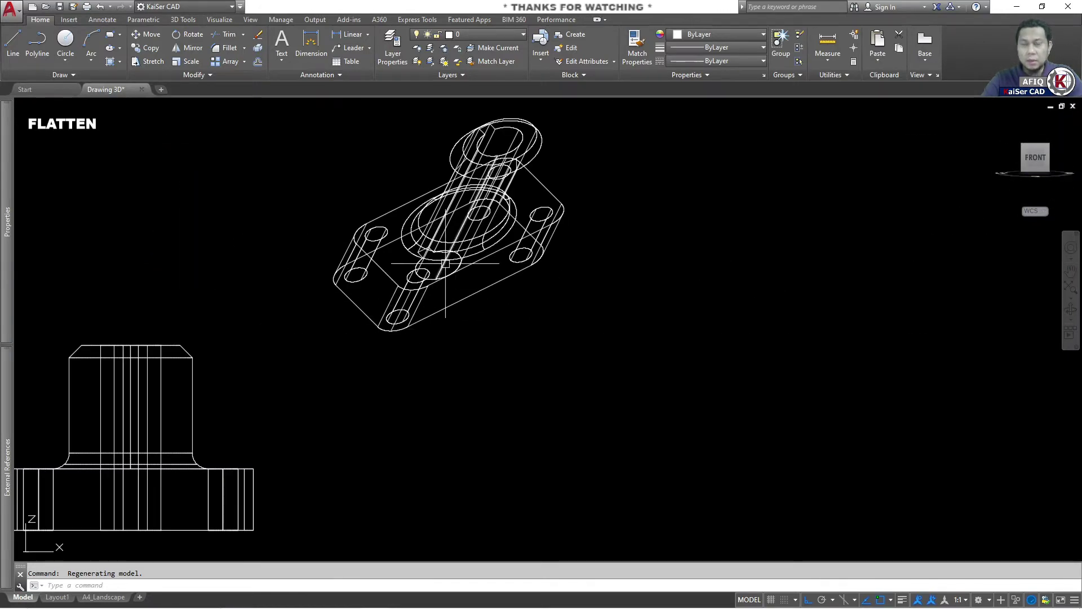
{"action": "scroll", "coordinate": [446, 277], "scroll_direction": "down", "scroll_amount": 5}
{"action": "left_click", "coordinate": [1022, 148]}
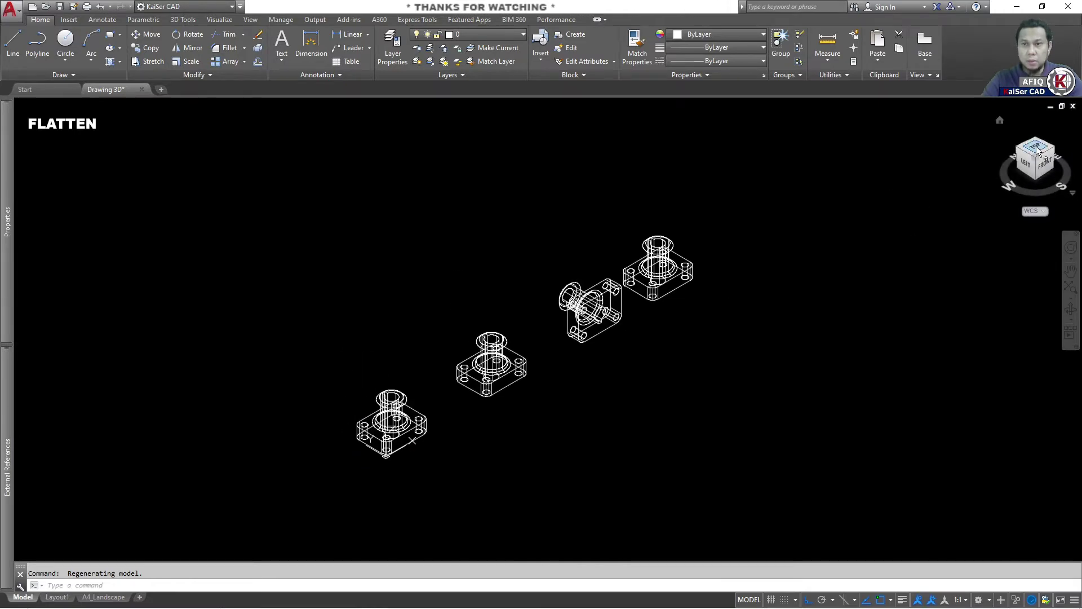
{"action": "left_click", "coordinate": [1036, 148]}
{"action": "scroll", "coordinate": [777, 292], "scroll_direction": "up", "scroll_amount": 4}
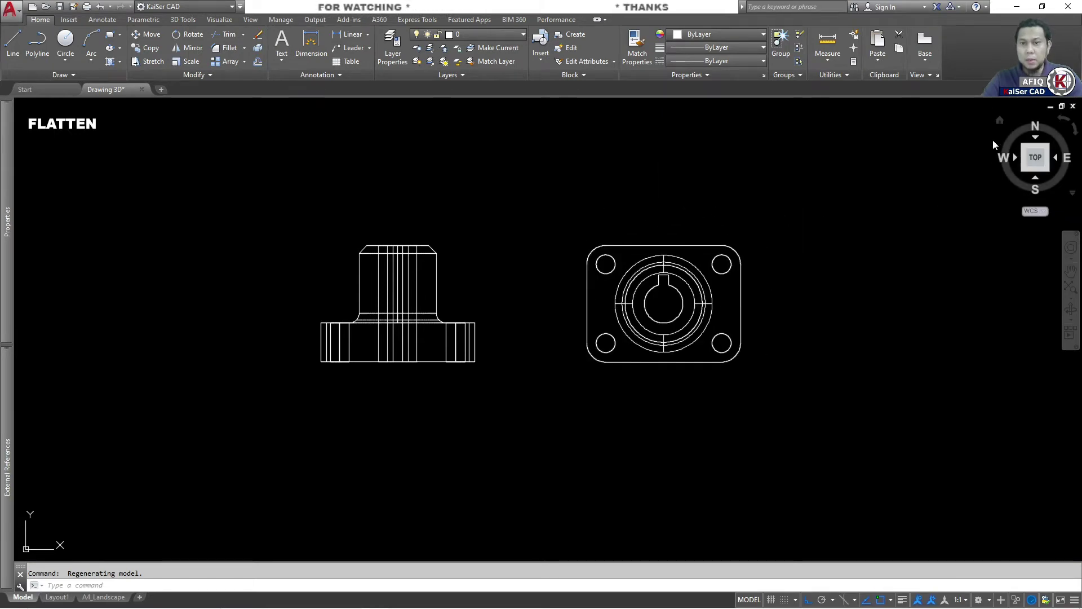
{"action": "left_click", "coordinate": [1001, 121]}
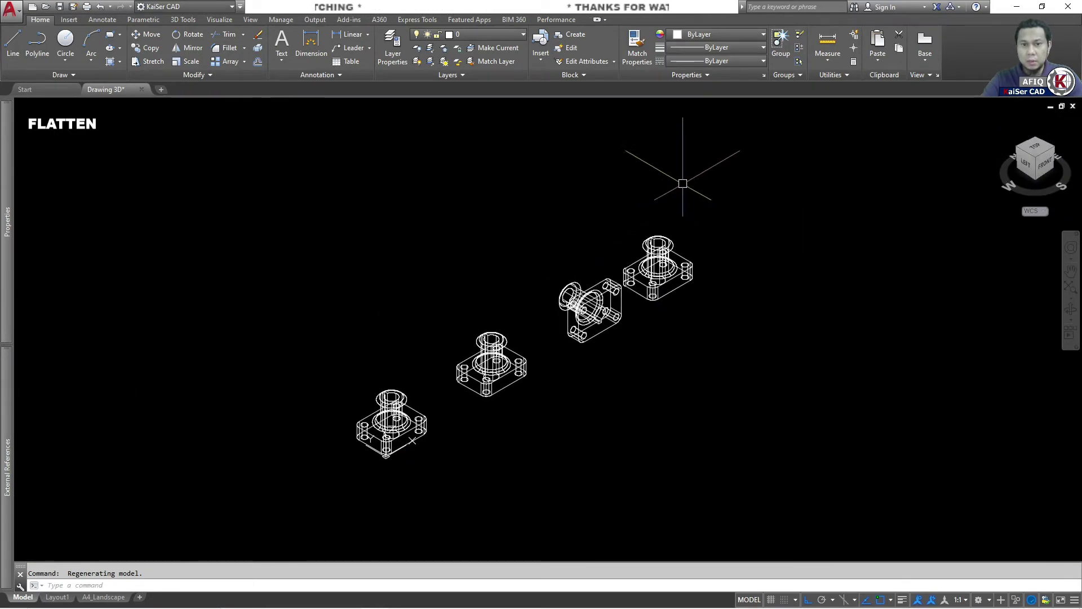
{"action": "left_click", "coordinate": [1040, 149]}
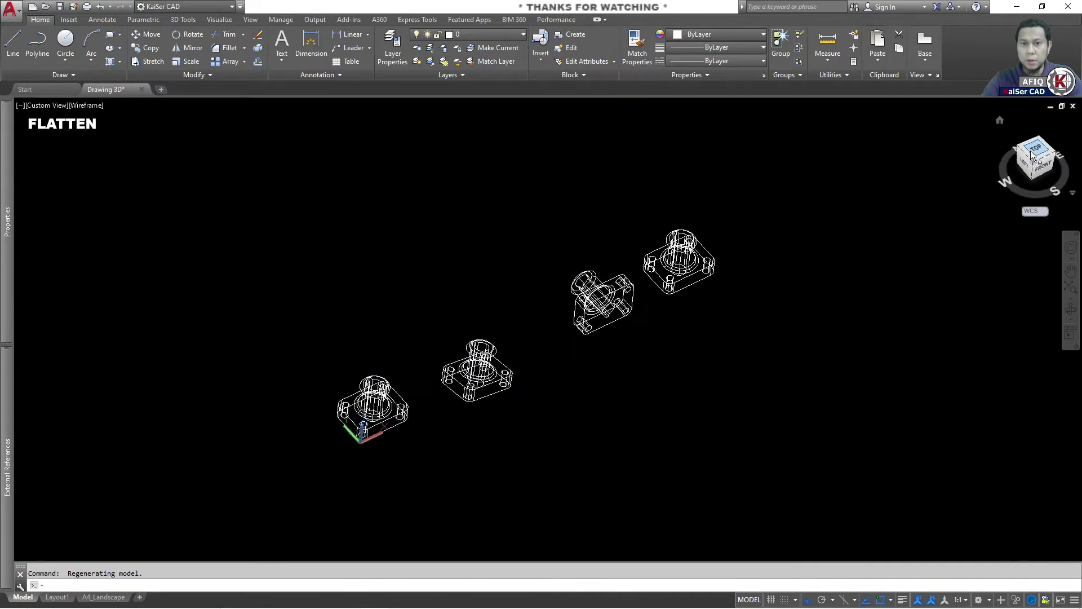
{"action": "scroll", "coordinate": [739, 312], "scroll_direction": "up", "scroll_amount": 4}
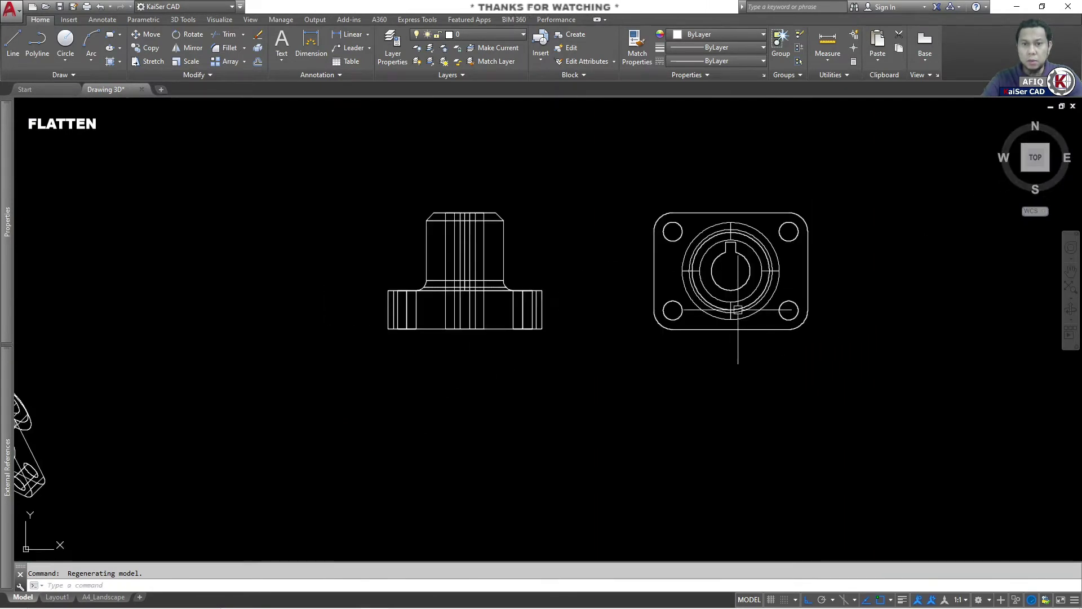
{"action": "middle_click_drag", "start_coordinate": [821, 278], "coordinate": [765, 293]}
{"action": "type", "text": "flatten"}
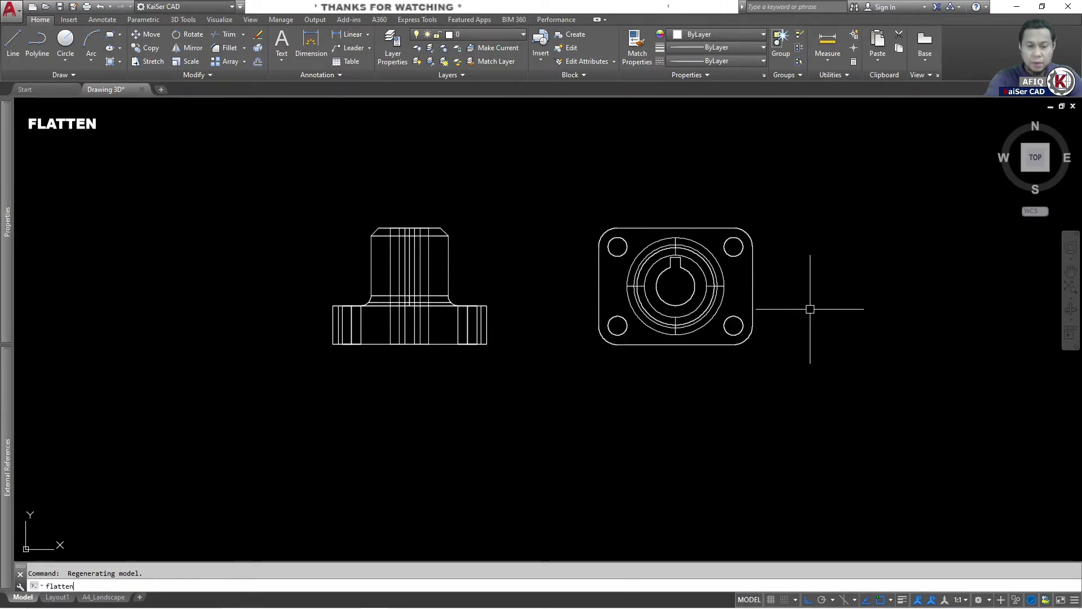
Flatten the upright right-hand housing to a 2D plan outline, check it in isometric, return to top.
{"action": "key", "text": "Return"}
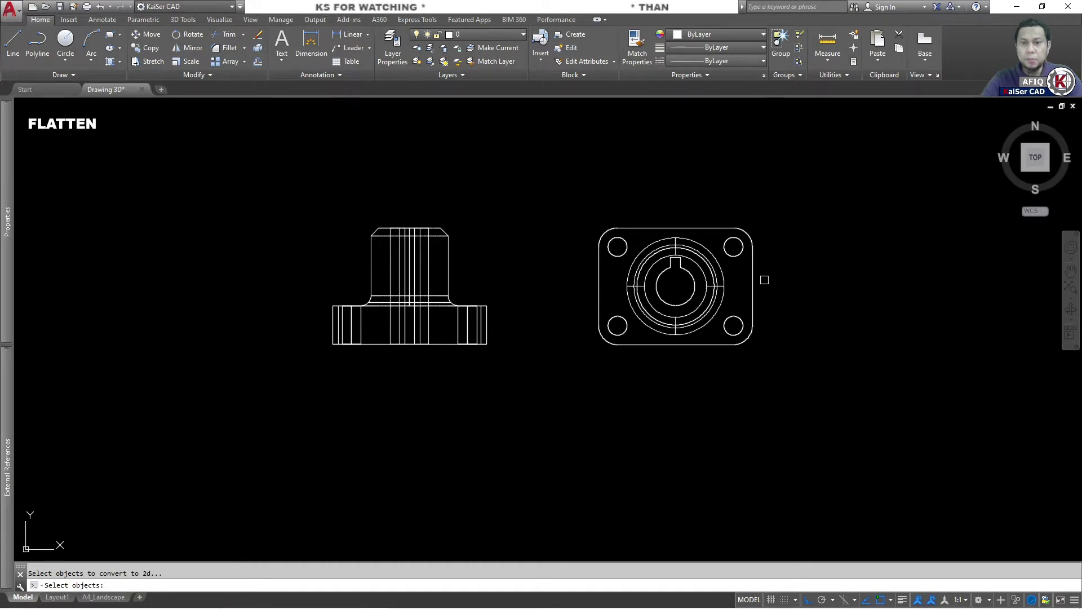
{"action": "left_click", "coordinate": [754, 275]}
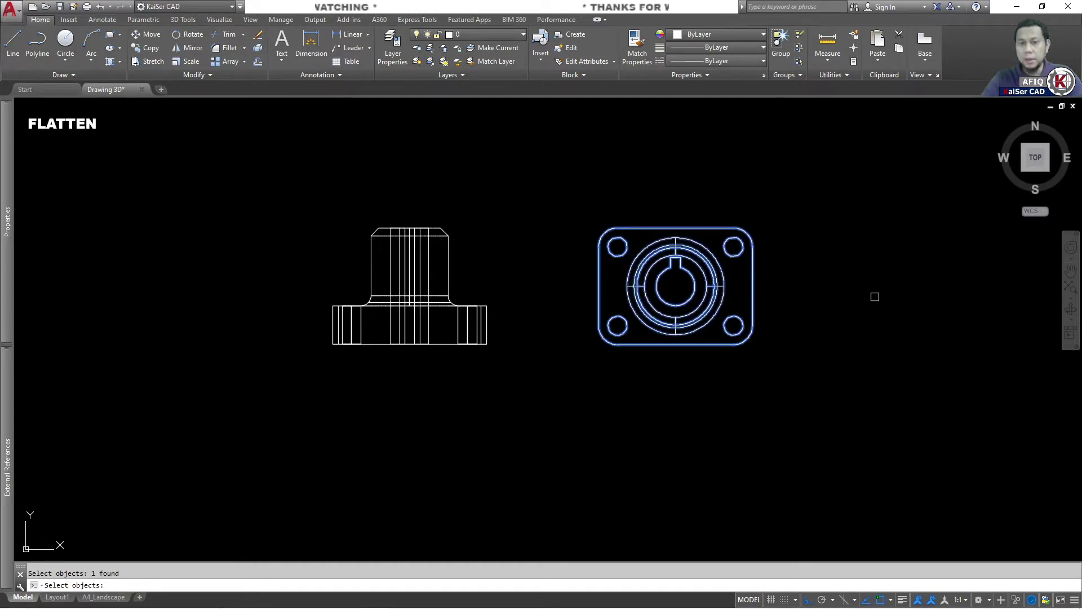
{"action": "key", "text": "Return"}
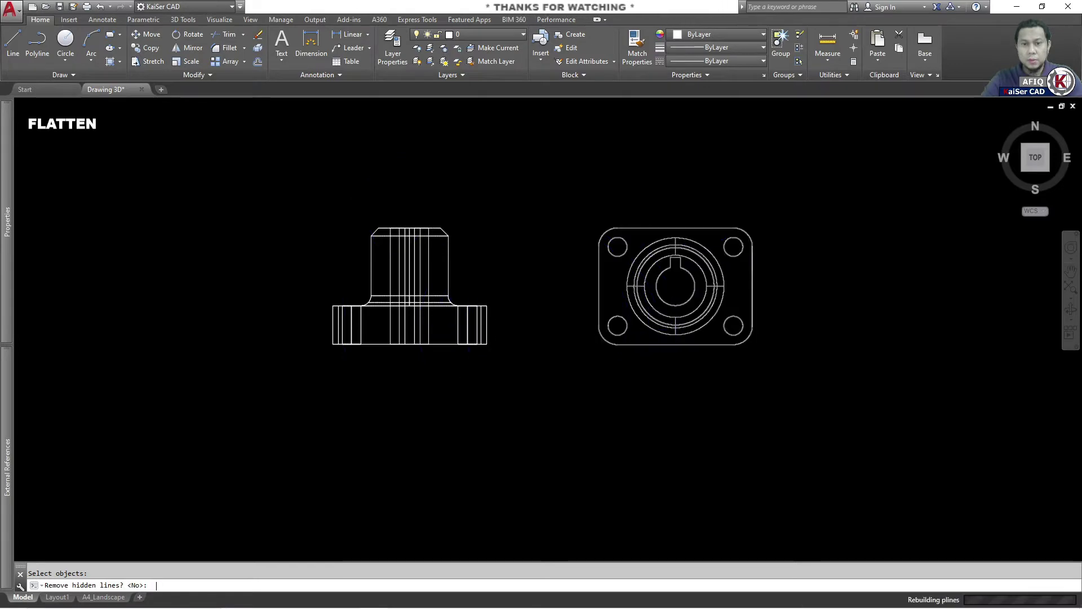
{"action": "key", "text": "Return"}
{"action": "left_click", "coordinate": [1001, 118]}
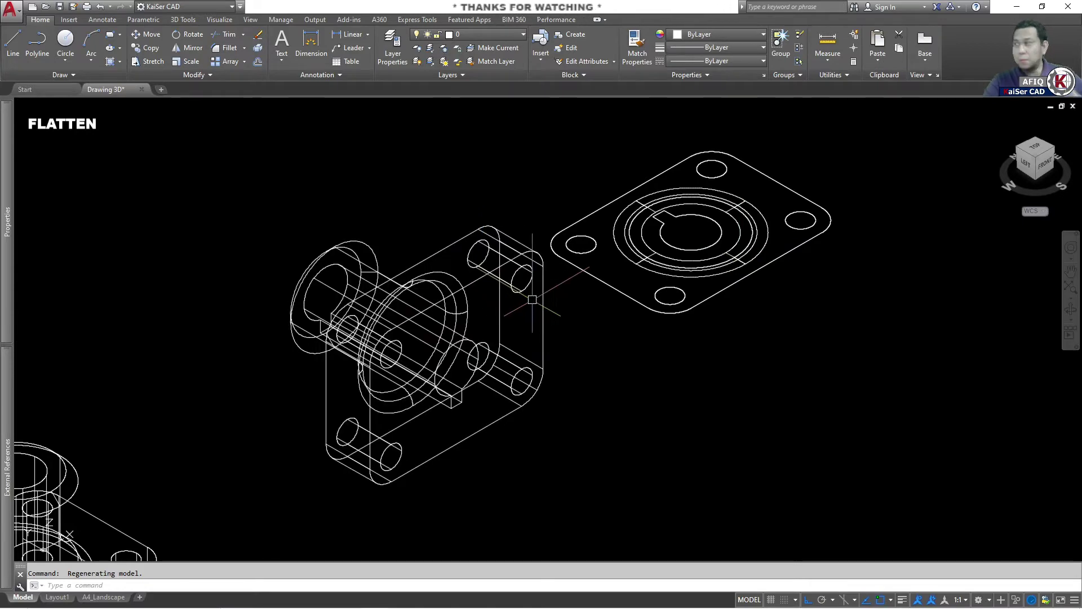
{"action": "left_click", "coordinate": [1037, 151]}
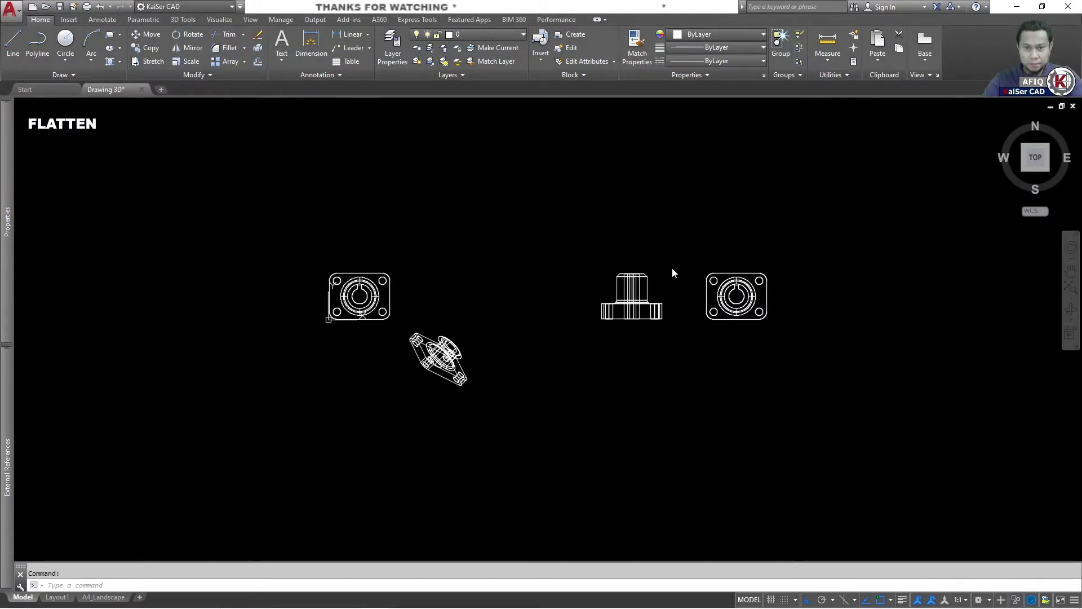
Flatten the side-facing front-view housing into 2D linework, then view it in isometric.
{"action": "scroll", "coordinate": [674, 267], "scroll_direction": "up", "scroll_amount": 4}
{"action": "left_click", "coordinate": [651, 264]}
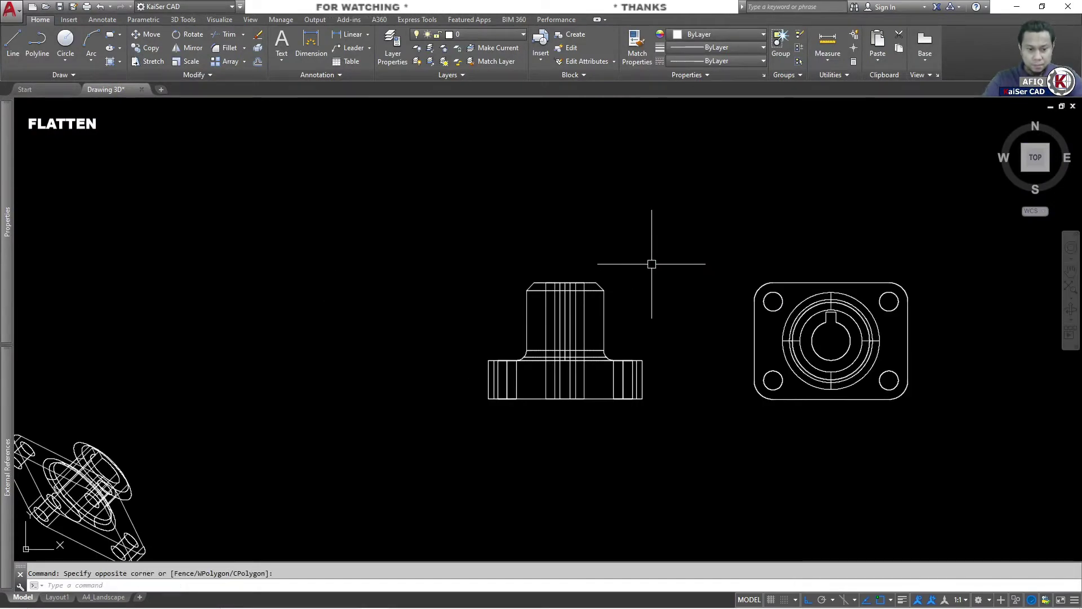
{"action": "type", "text": "flatten"}
{"action": "key", "text": "Return"}
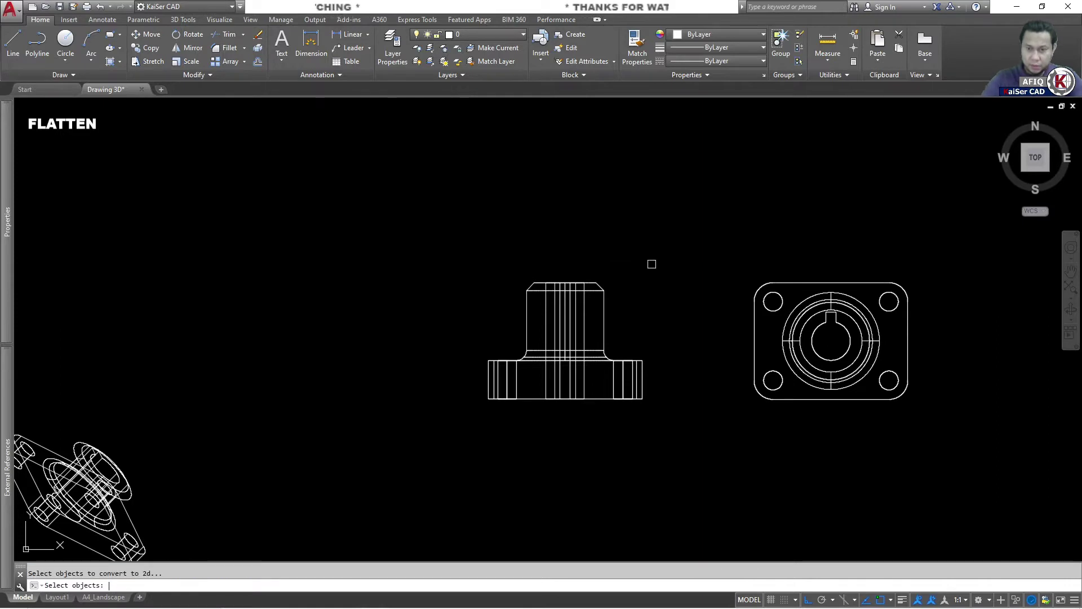
{"action": "left_click", "coordinate": [603, 288]}
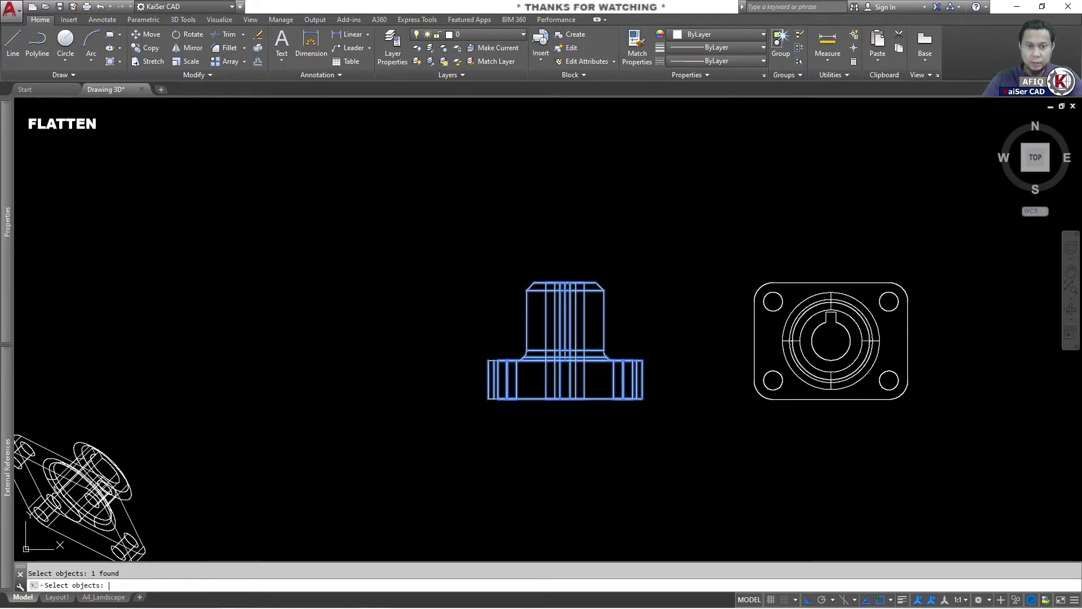
{"action": "key", "text": "Return"}
{"action": "key", "text": "Return"}
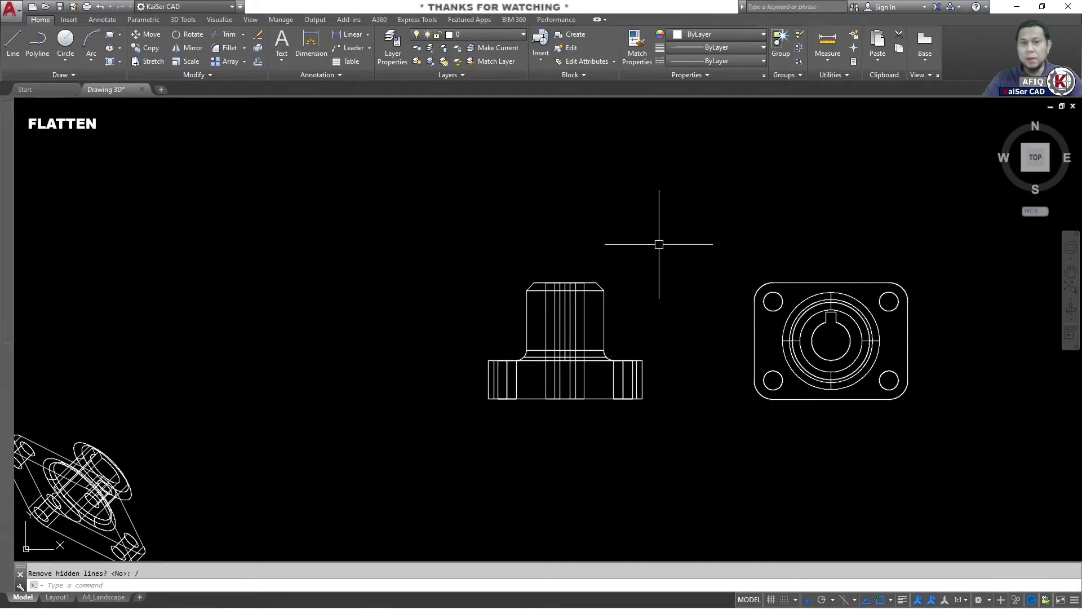
{"action": "left_click", "coordinate": [1000, 121]}
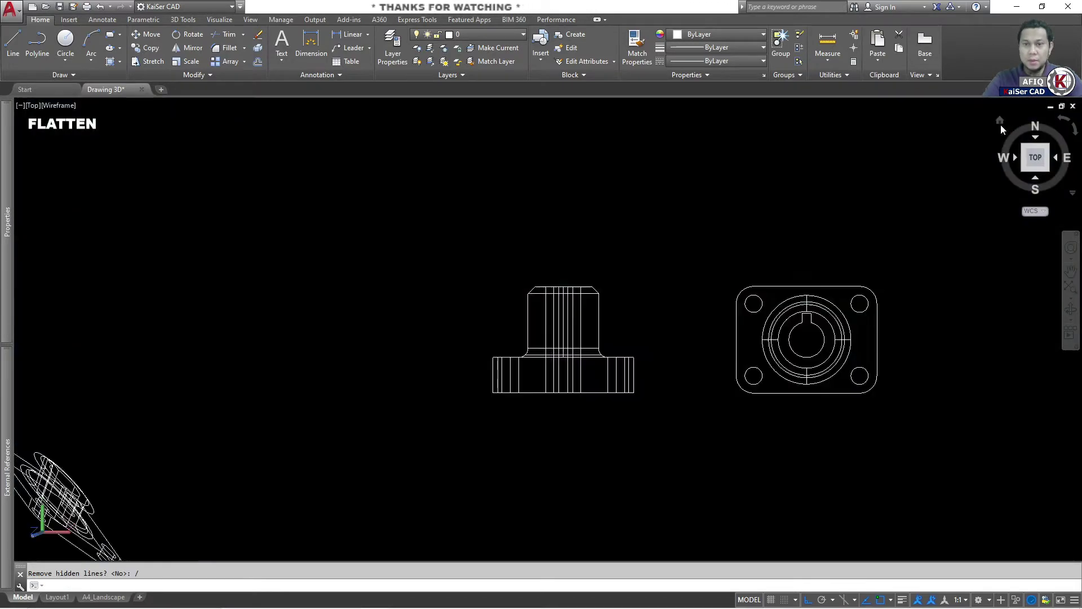
{"action": "scroll", "coordinate": [695, 266], "scroll_direction": "up", "scroll_amount": 5}
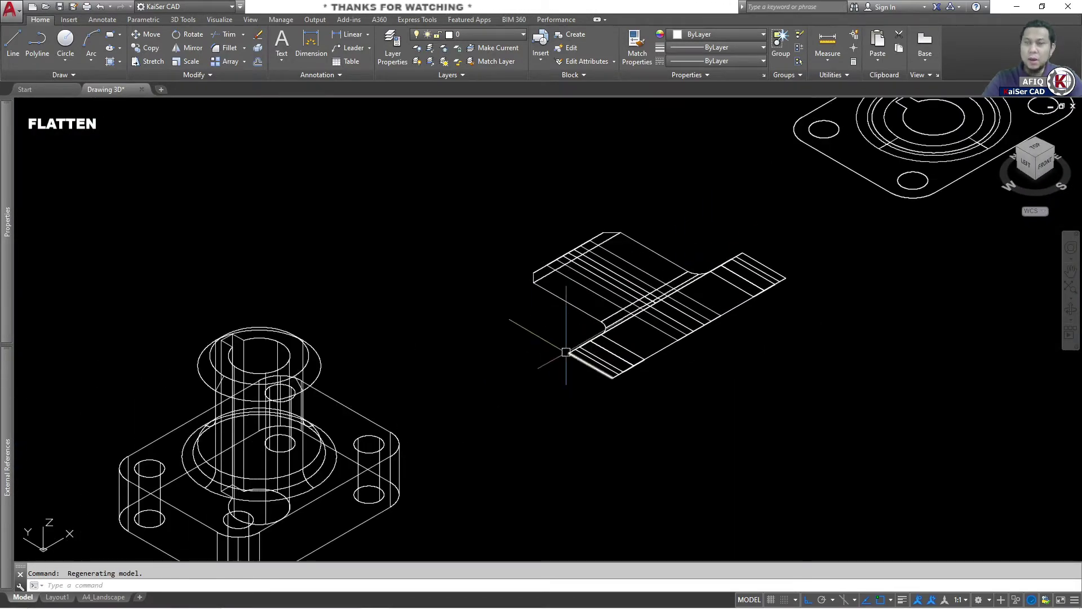
{"action": "scroll", "coordinate": [569, 350], "scroll_direction": "down", "scroll_amount": 2}
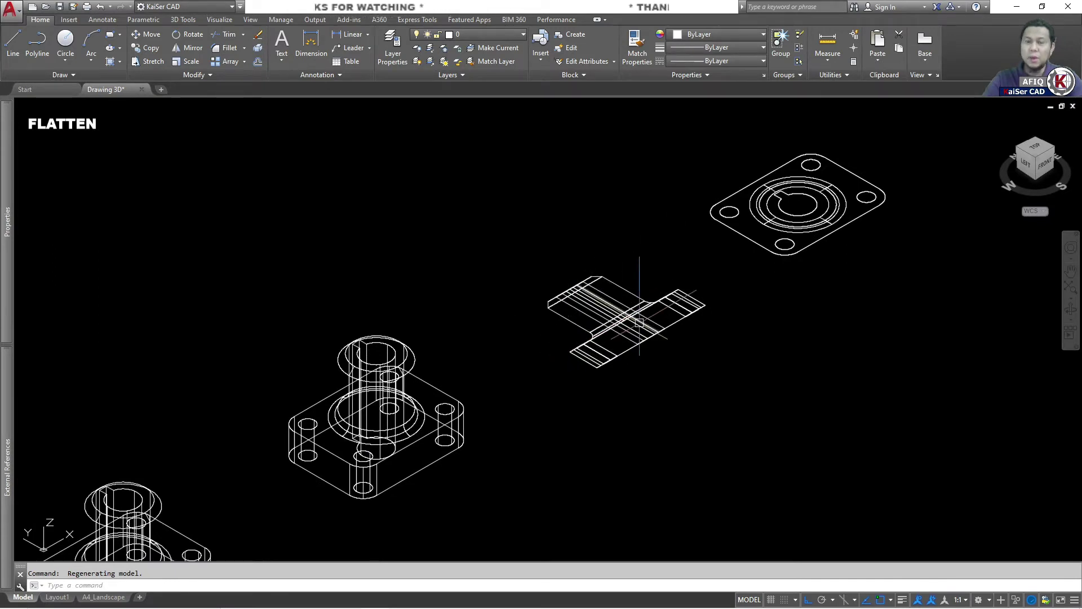
{"action": "mouse_move", "coordinate": [639, 323]}
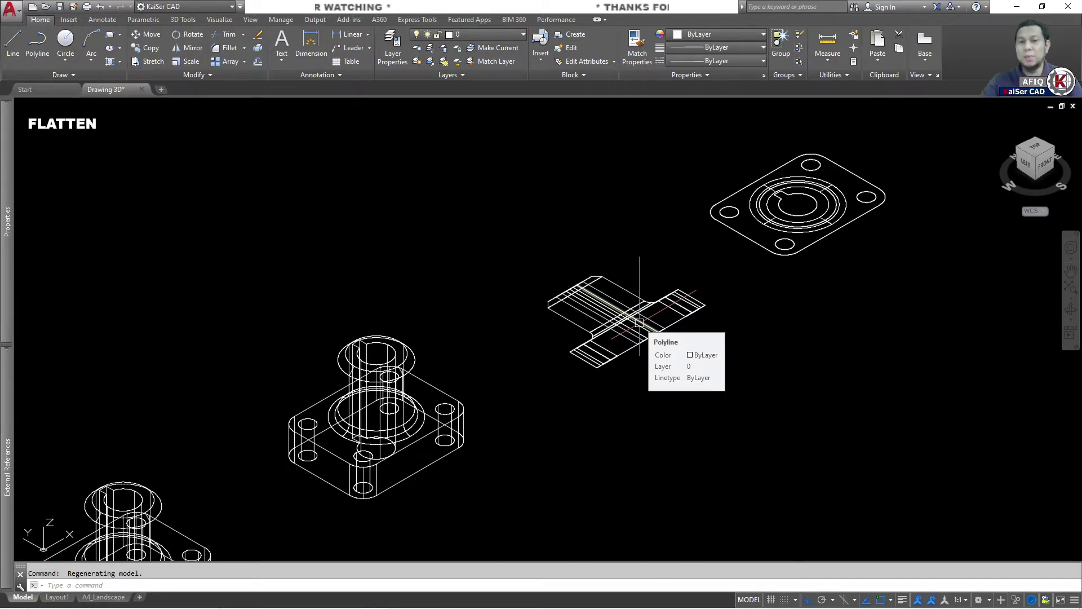
{"action": "scroll", "coordinate": [639, 322], "scroll_direction": "up", "scroll_amount": 2}
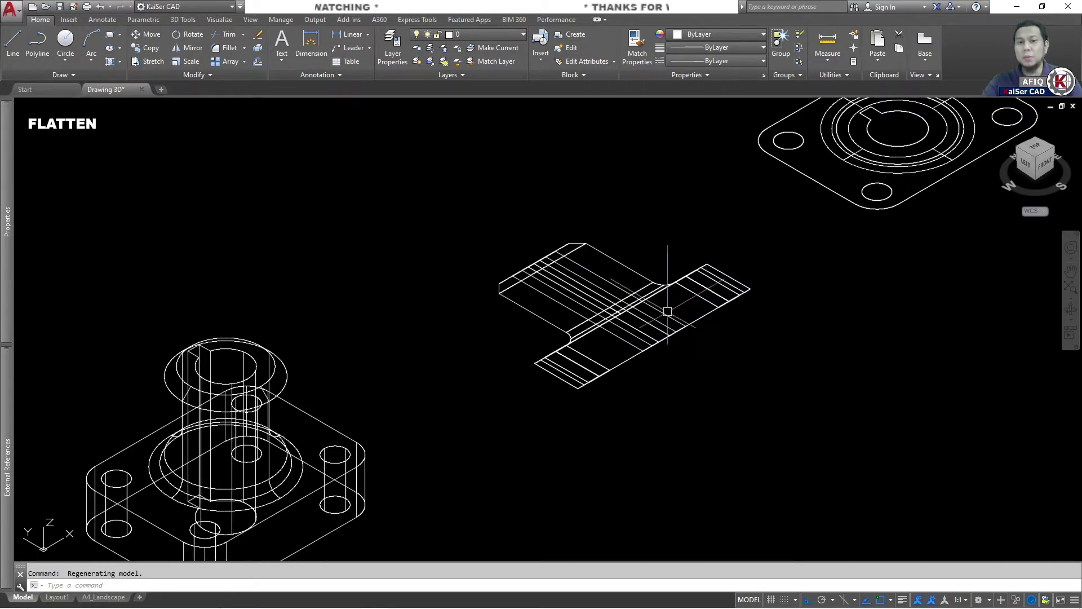
{"action": "left_click", "coordinate": [1037, 146]}
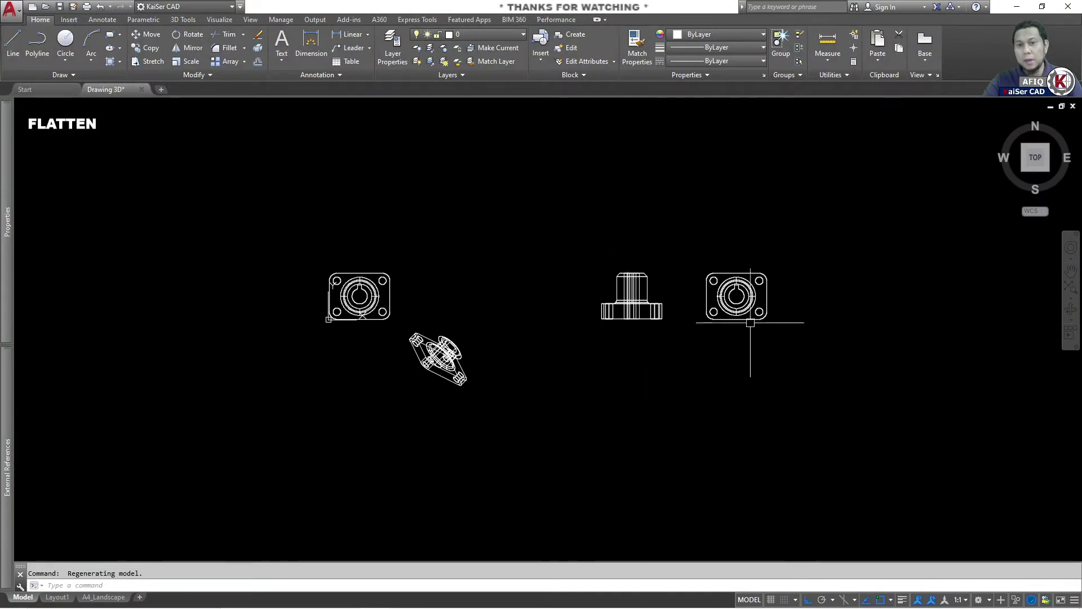
{"action": "scroll", "coordinate": [620, 301], "scroll_direction": "up", "scroll_amount": 5}
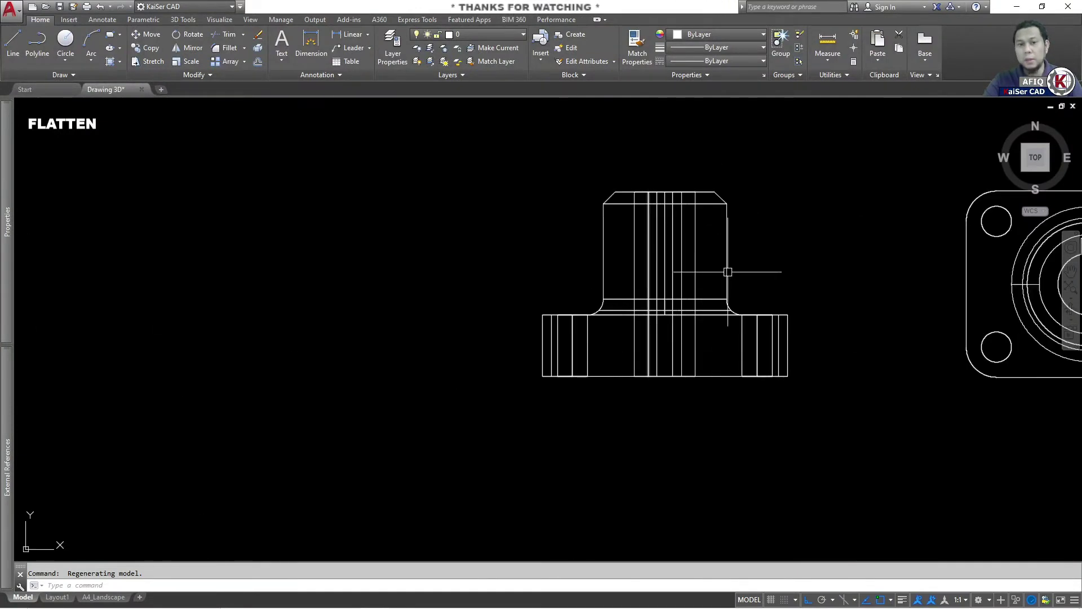
{"action": "scroll", "coordinate": [726, 225], "scroll_direction": "up", "scroll_amount": 2}
{"action": "left_click", "coordinate": [664, 215]}
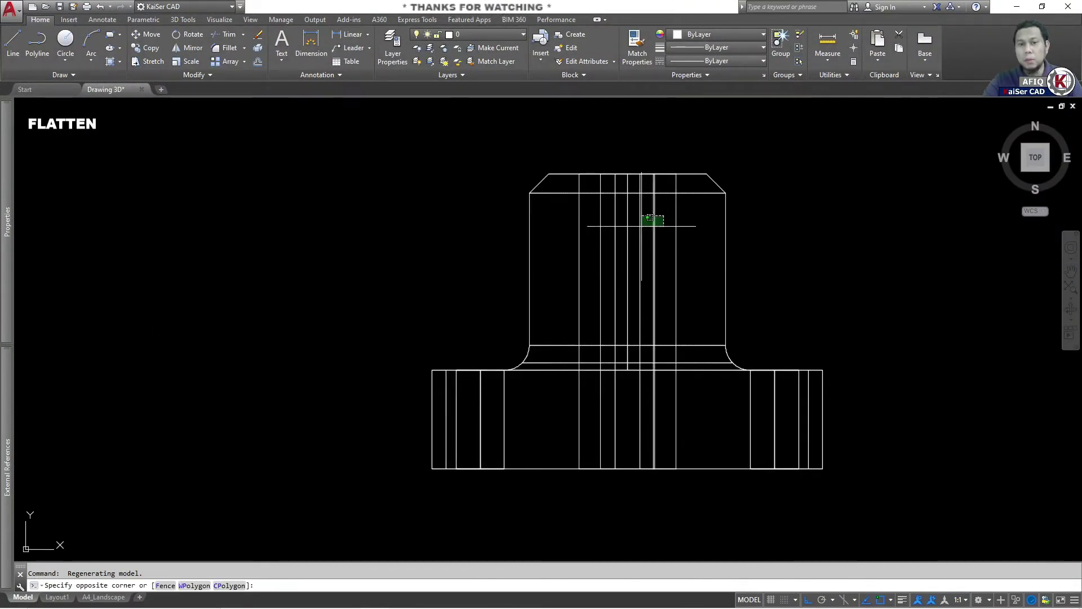
{"action": "scroll", "coordinate": [507, 394], "scroll_direction": "up", "scroll_amount": 3}
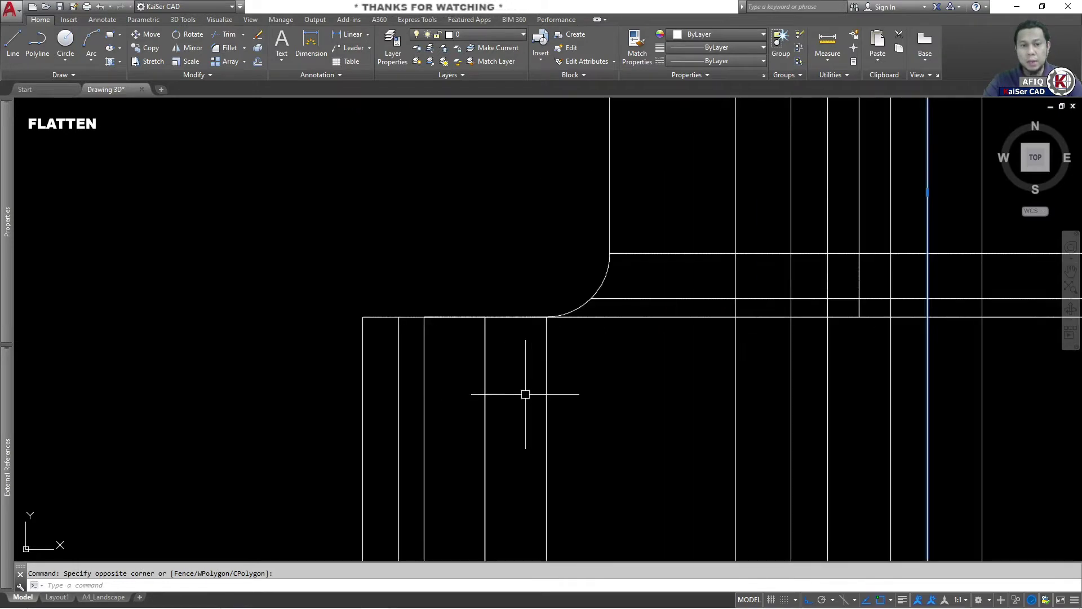
{"action": "scroll", "coordinate": [525, 394], "scroll_direction": "down", "scroll_amount": 3}
{"action": "key", "text": "Escape"}
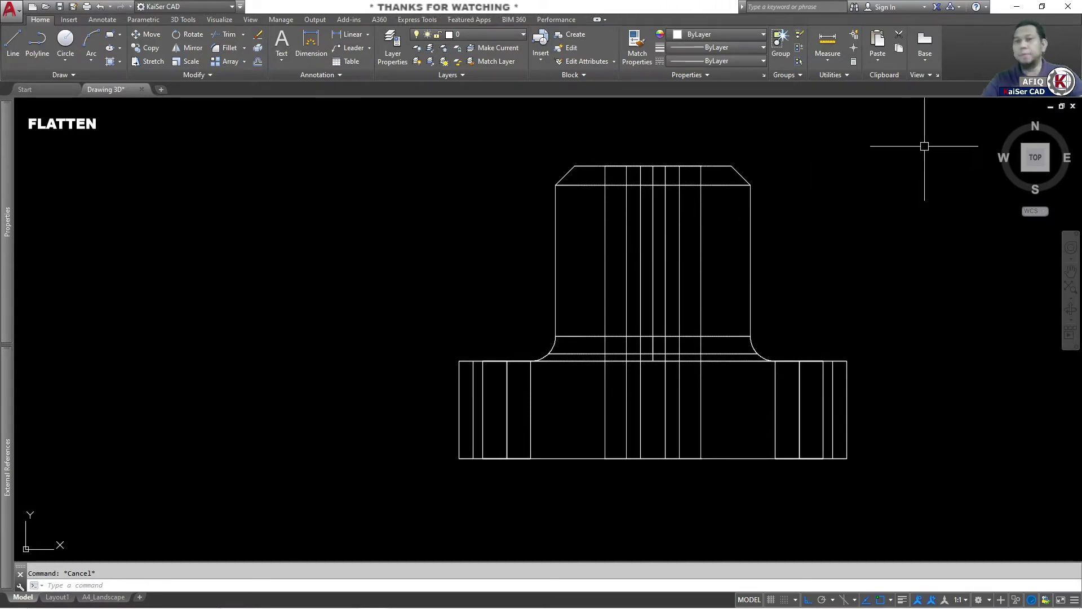
{"action": "left_click", "coordinate": [1000, 121]}
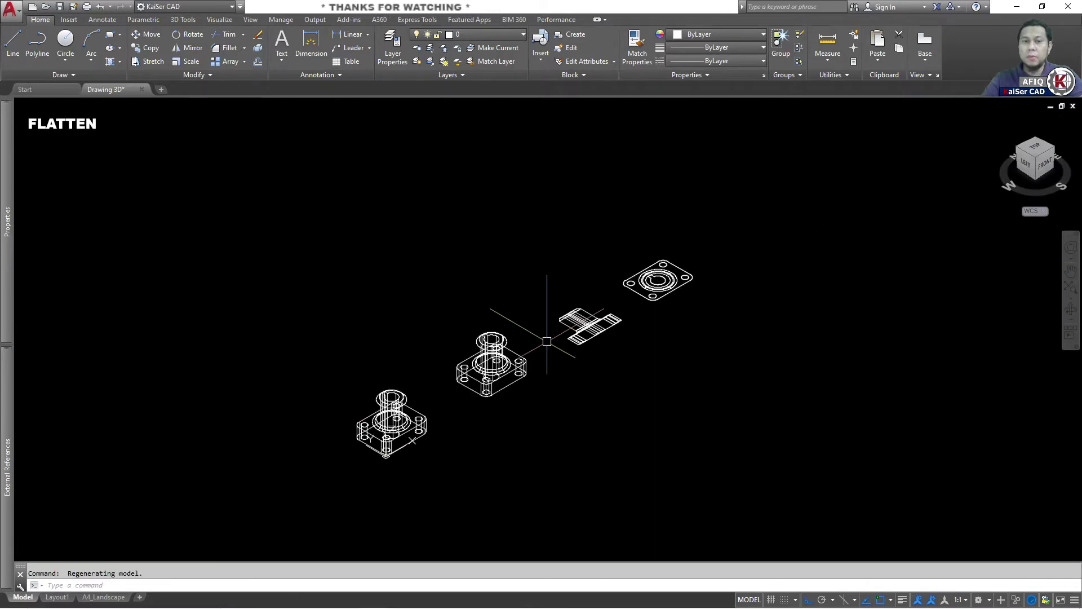
Erase the flattened copies and the extra 3D housing using a crossing window.
{"action": "scroll", "coordinate": [429, 431], "scroll_direction": "up", "scroll_amount": 2}
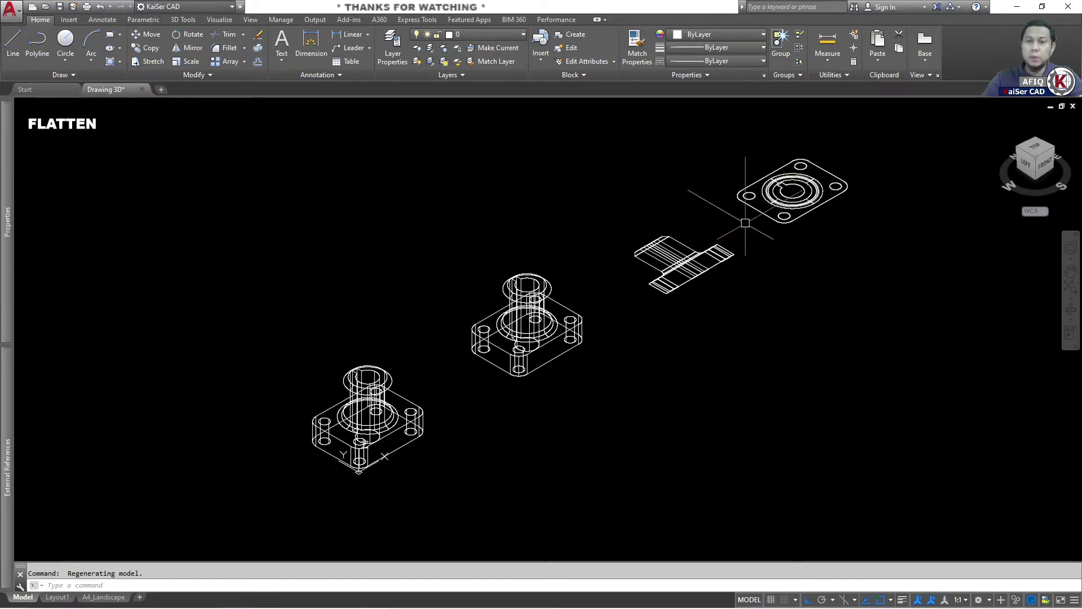
{"action": "left_click", "coordinate": [892, 142]}
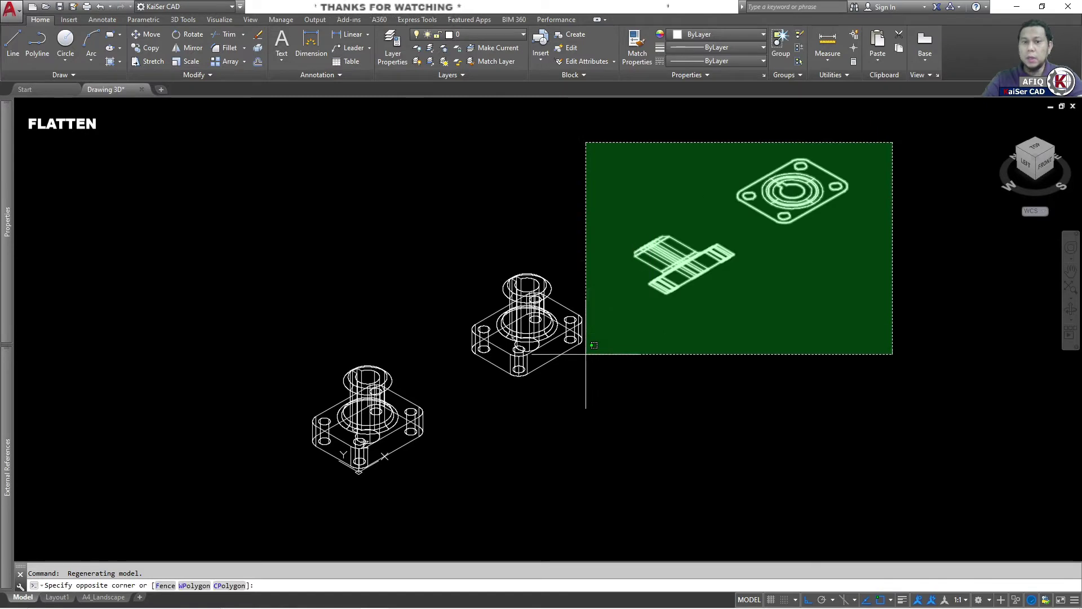
{"action": "left_click", "coordinate": [465, 418]}
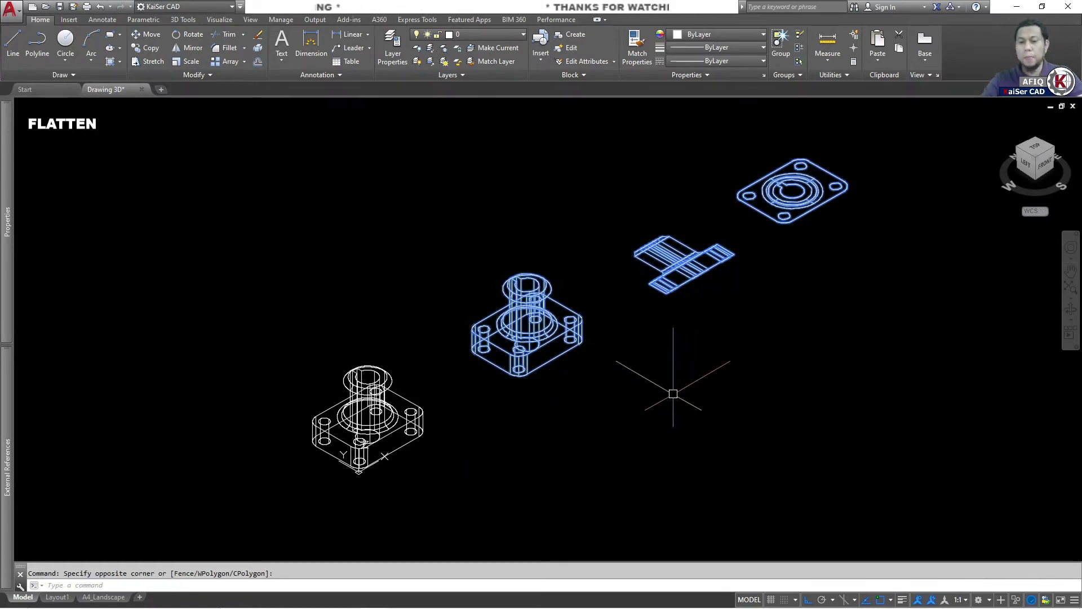
{"action": "key", "text": "Delete"}
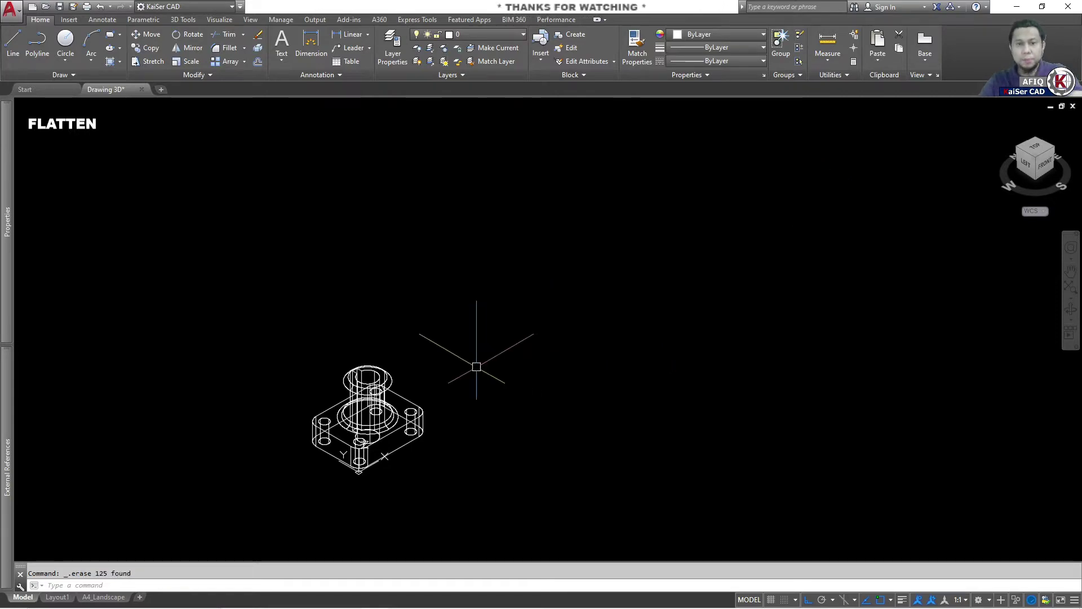
Zoom to extents, centre the remaining housing, and open Layer Properties Manager with LA.
{"action": "middle_click", "coordinate": [534, 348]}
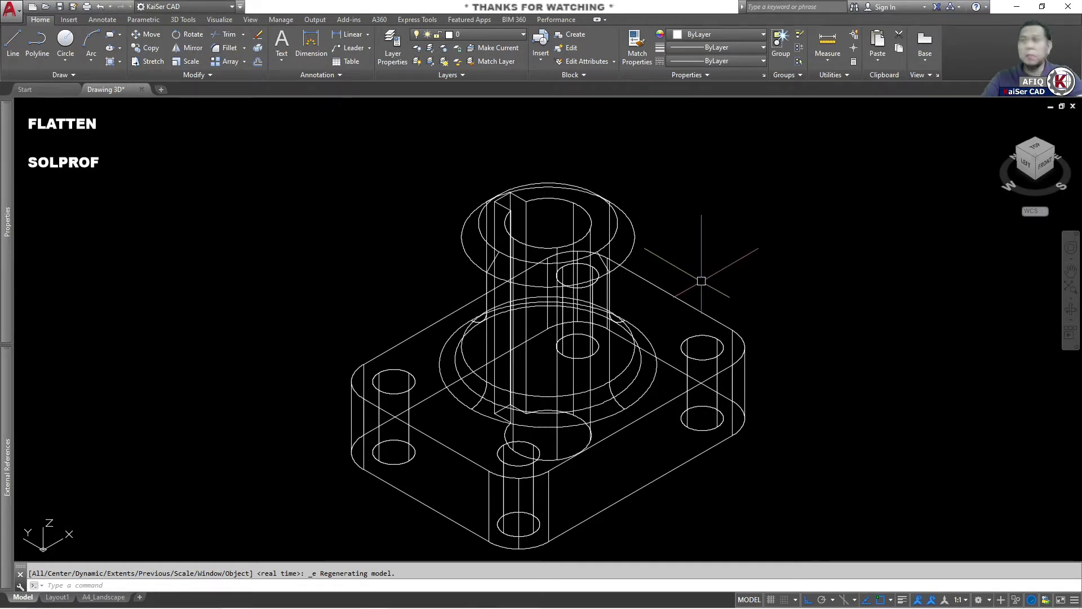
{"action": "middle_click_drag", "start_coordinate": [693, 370], "coordinate": [670, 364]}
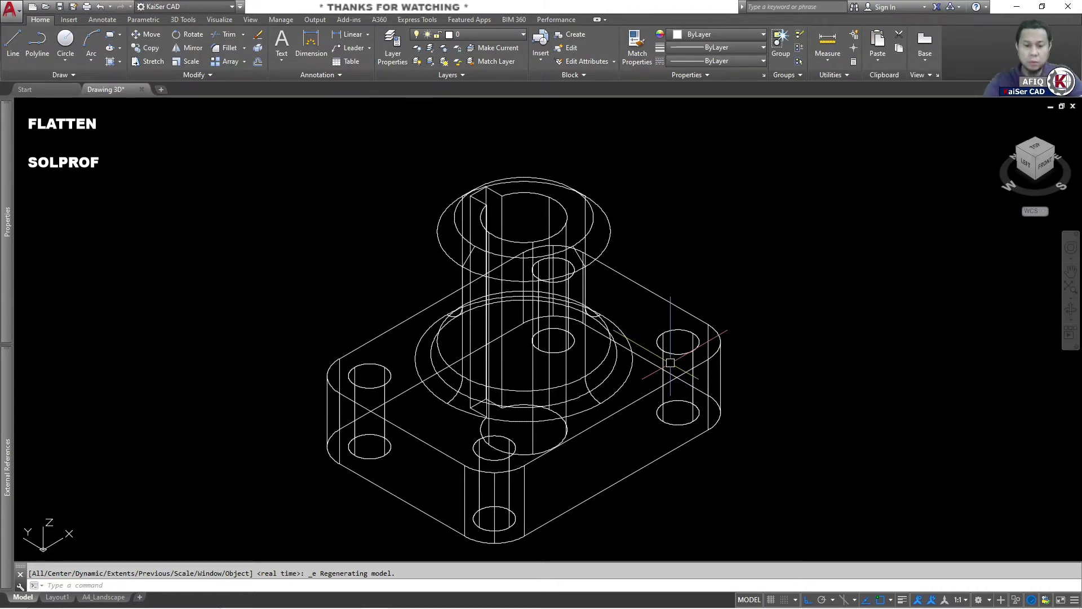
{"action": "type", "text": "la"}
{"action": "key", "text": "Return"}
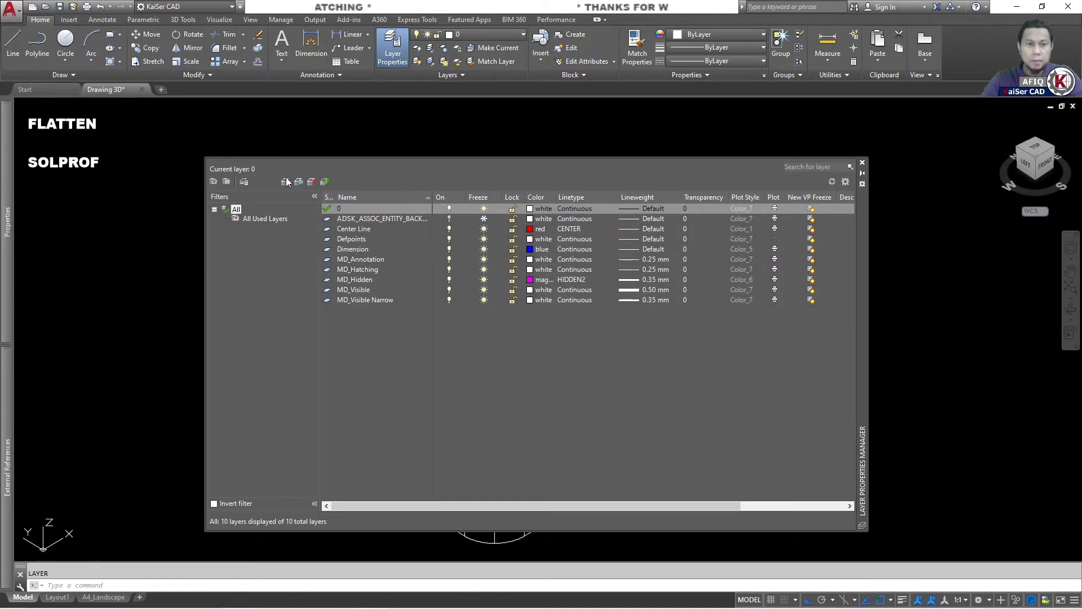
Create a new layer named '3D SOLID'.
{"action": "left_click", "coordinate": [285, 181]}
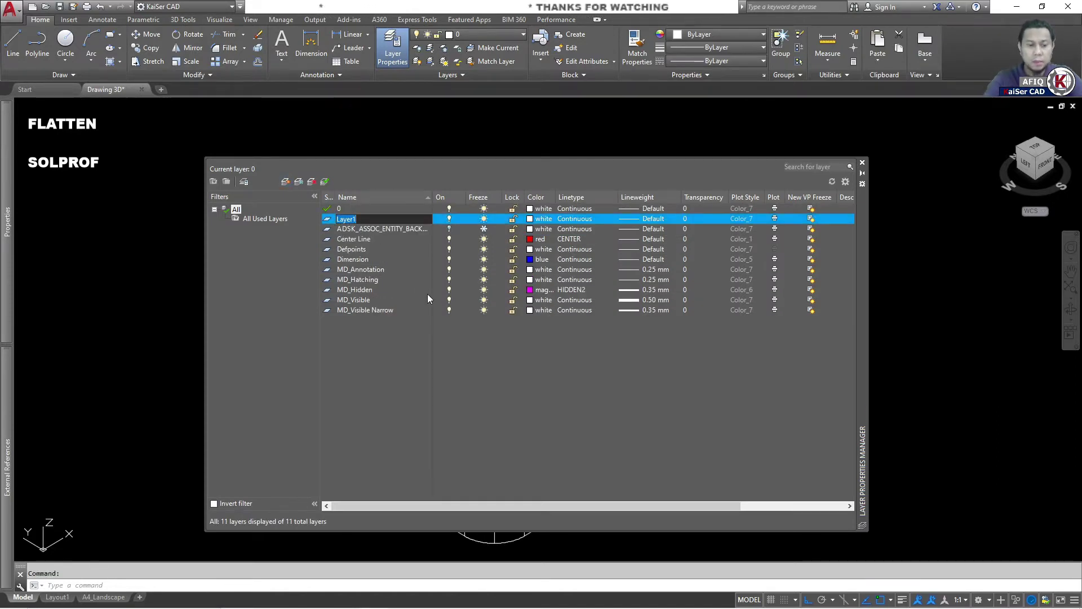
{"action": "type", "text": "3"}
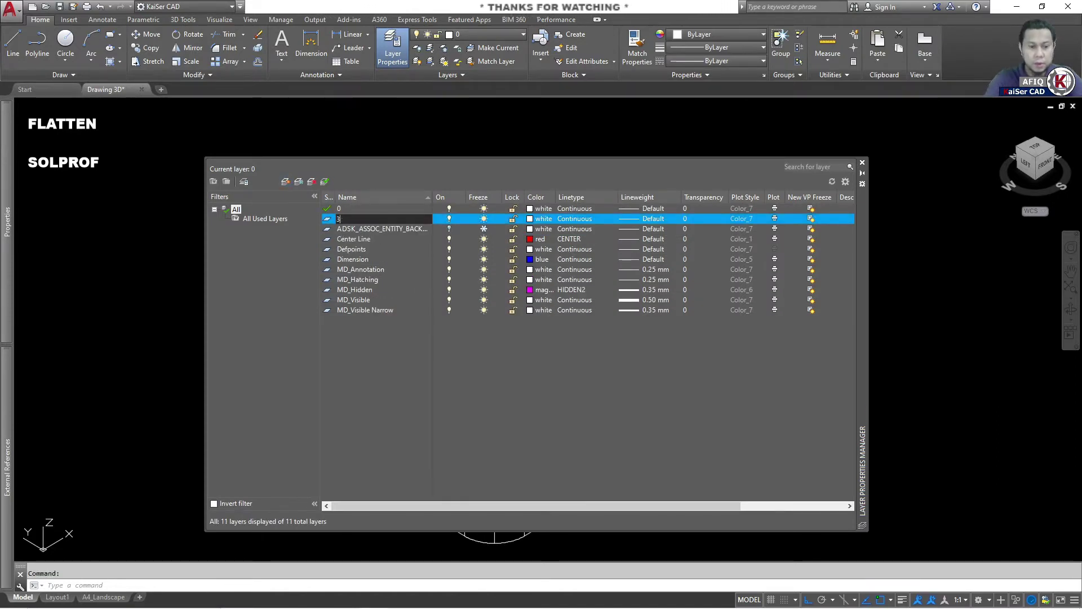
{"action": "type", "text": "dD SOLID"}
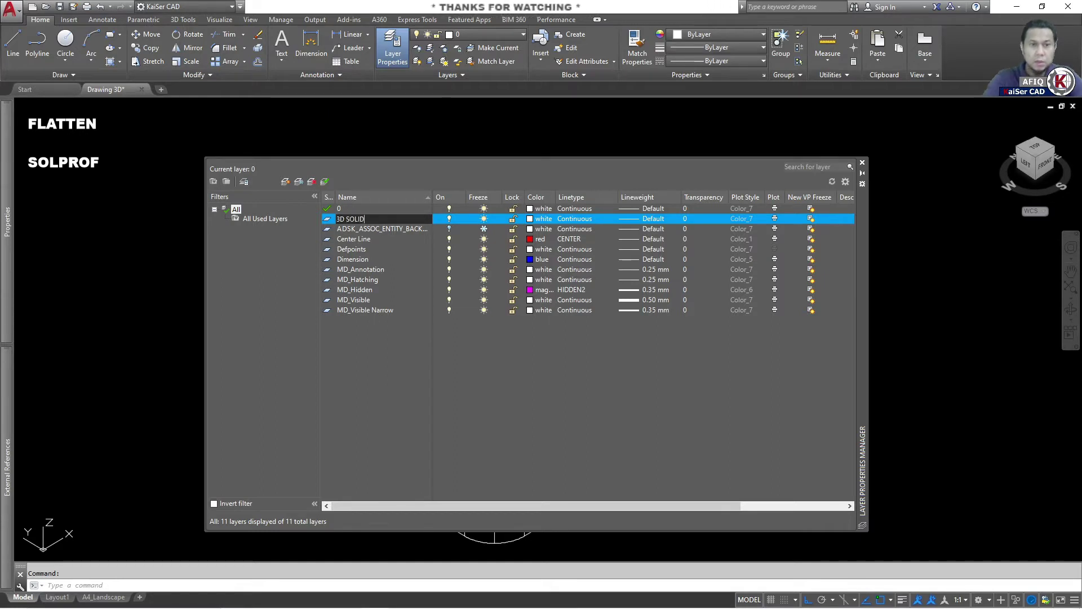
{"action": "key", "text": "Return"}
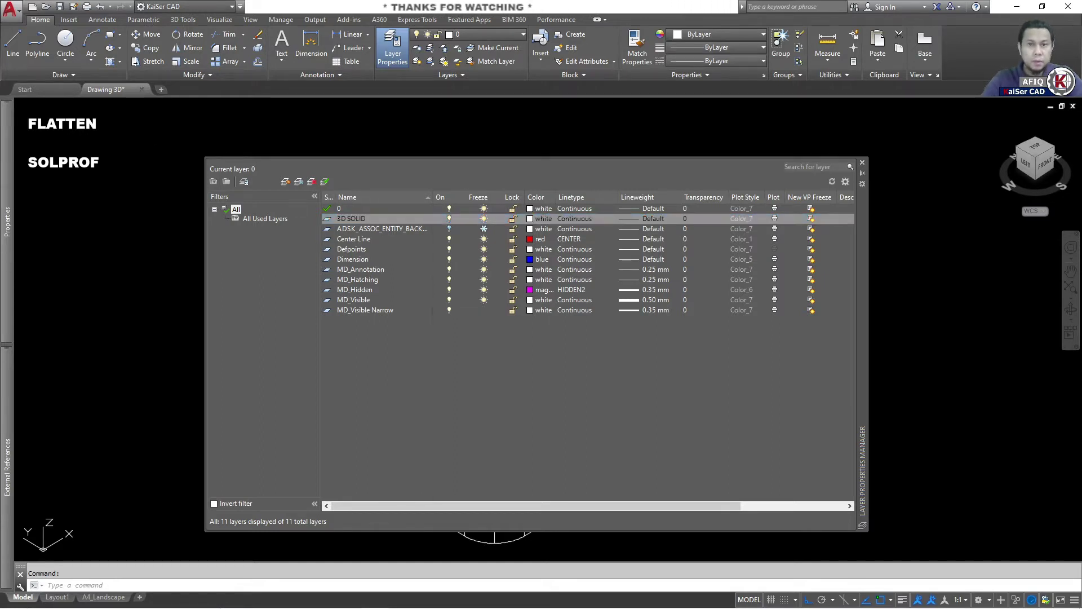
Move the 3D housing onto the 3D SOLID layer via the Layers dropdown.
{"action": "left_click", "coordinate": [863, 164]}
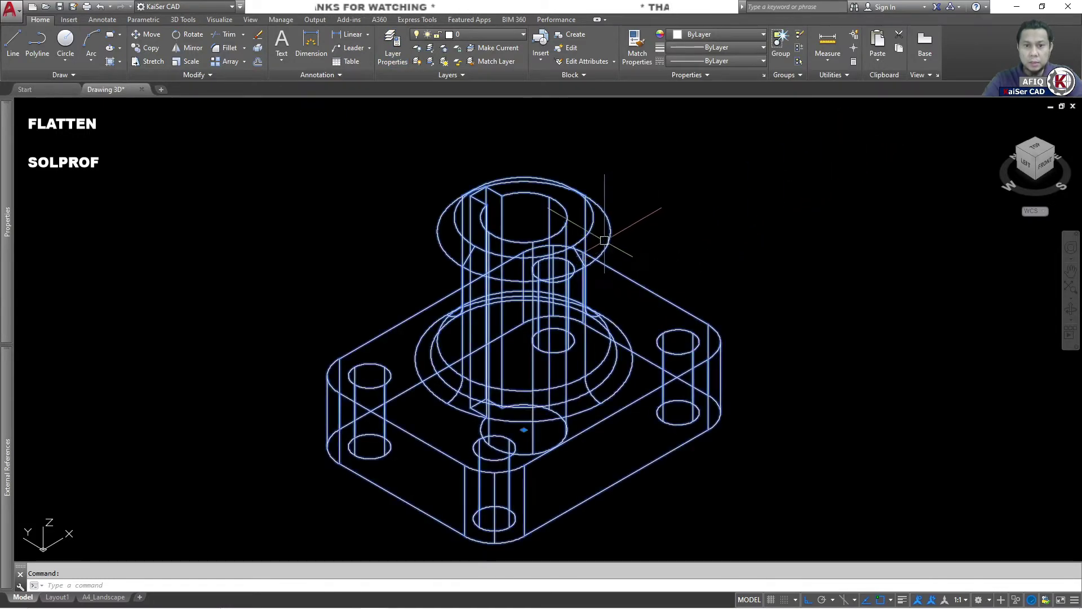
{"action": "left_click", "coordinate": [498, 33]}
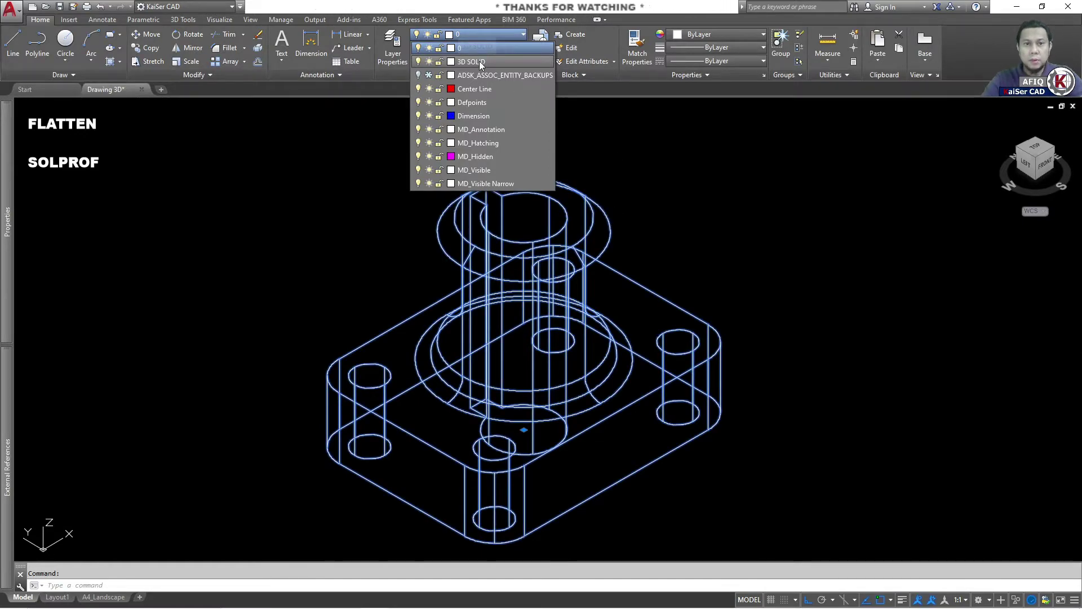
{"action": "left_click", "coordinate": [658, 241]}
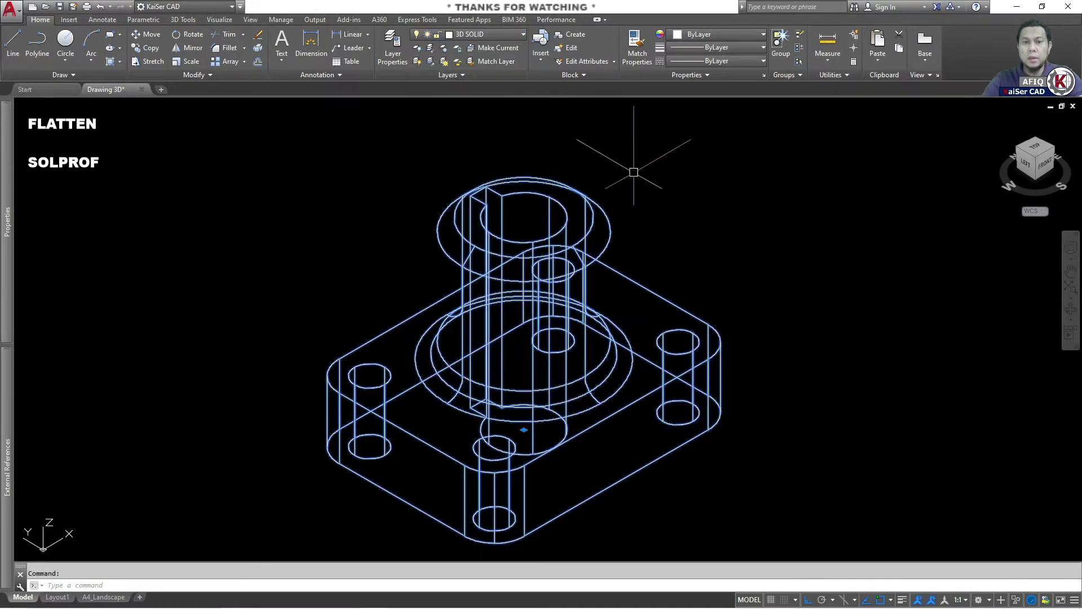
{"action": "left_click", "coordinate": [633, 189]}
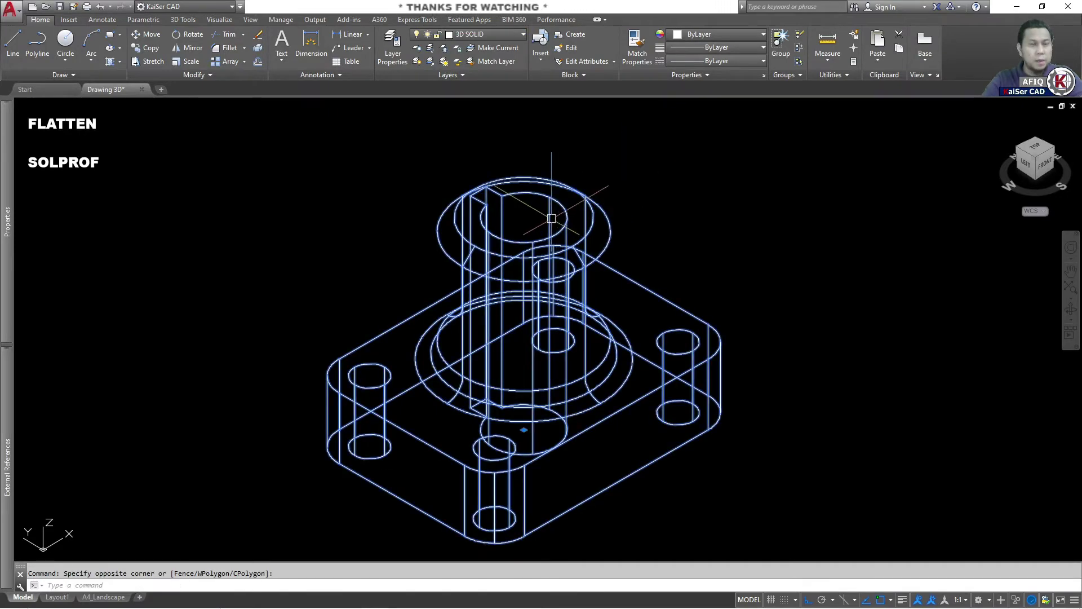
{"action": "key", "text": "Escape"}
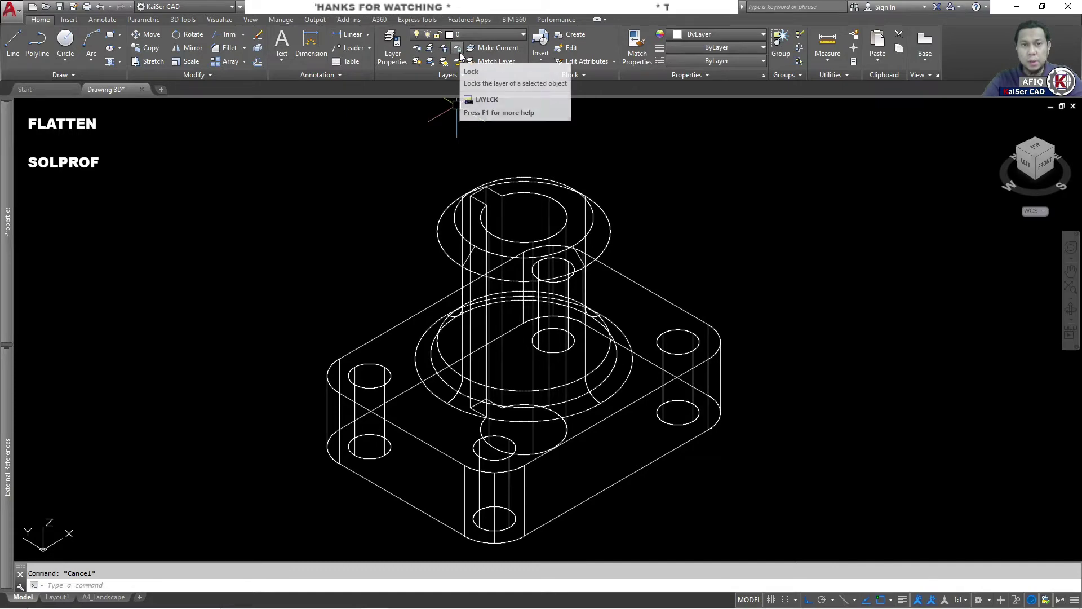
Lock the 3D SOLID layer with LAYLCK and switch to Layout1.
{"action": "left_click", "coordinate": [458, 48]}
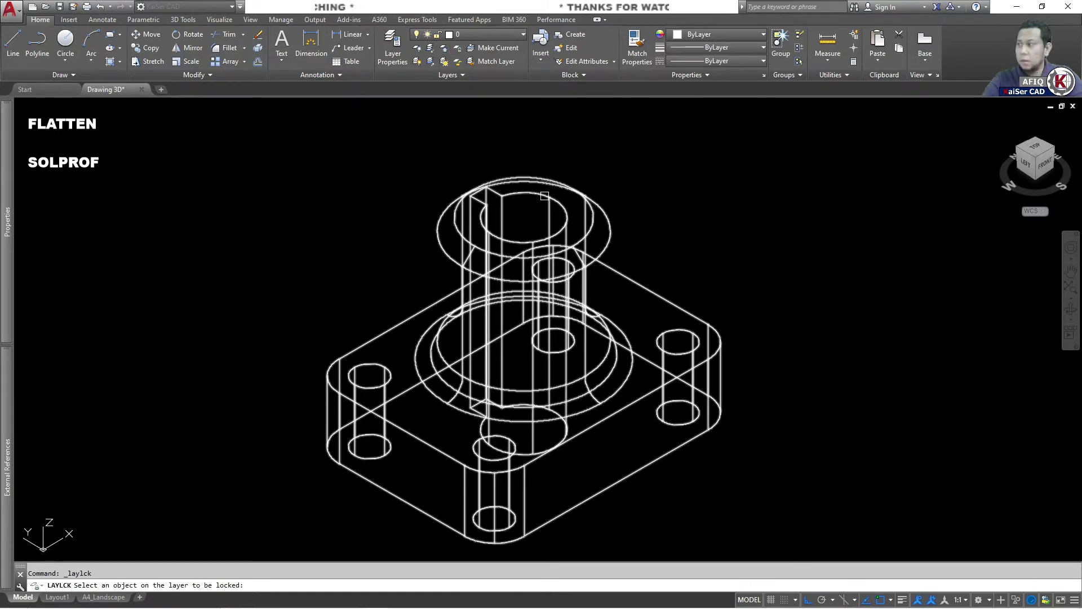
{"action": "left_click", "coordinate": [544, 196]}
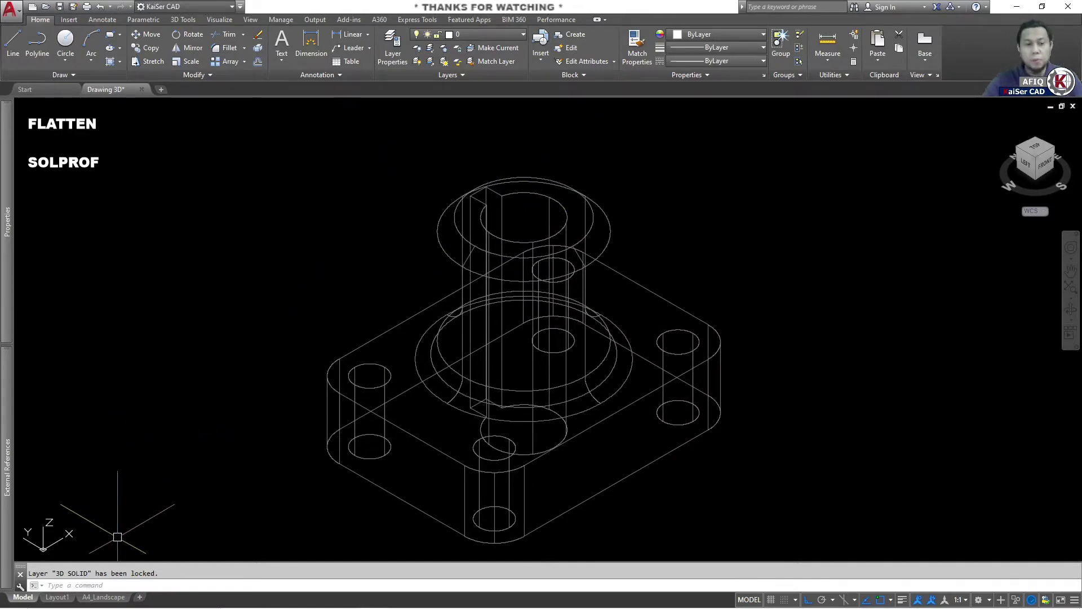
{"action": "left_click", "coordinate": [57, 597]}
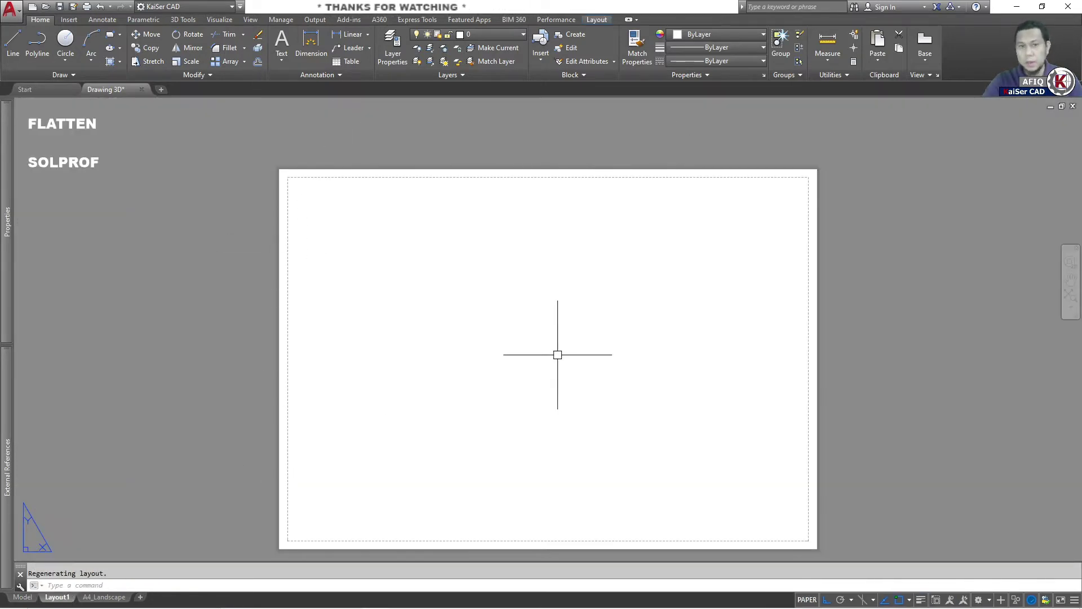
Fill Layout1 with four fitted viewports of the housing using MVIEW option 4.
{"action": "middle_click_drag", "start_coordinate": [557, 355], "coordinate": [546, 332]}
{"action": "left_click", "coordinate": [597, 19]}
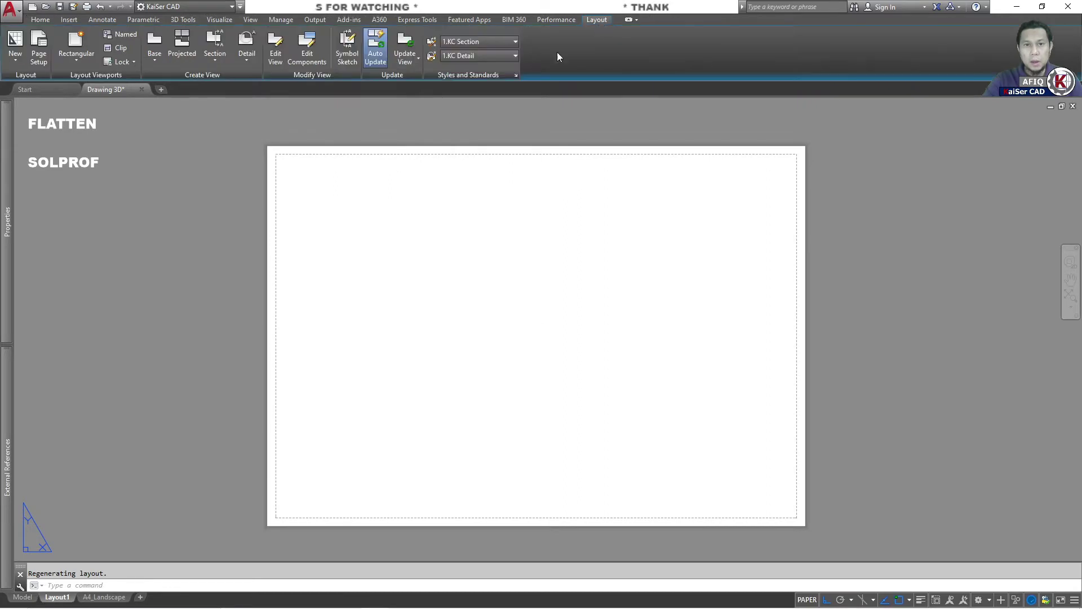
{"action": "left_click", "coordinate": [77, 50]}
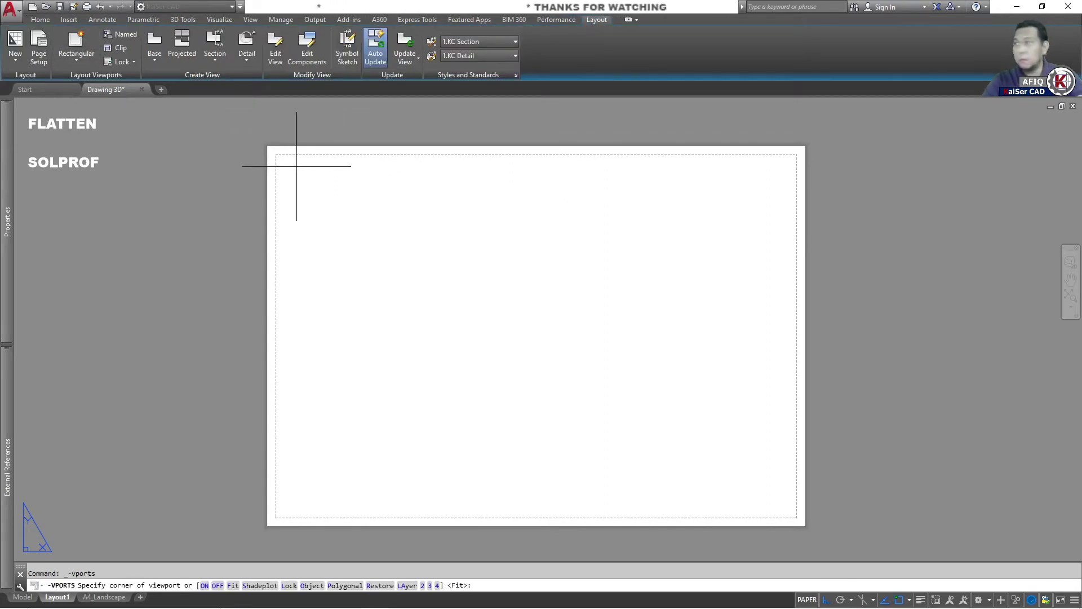
{"action": "key", "text": "Escape"}
{"action": "type", "text": "MVIEW"}
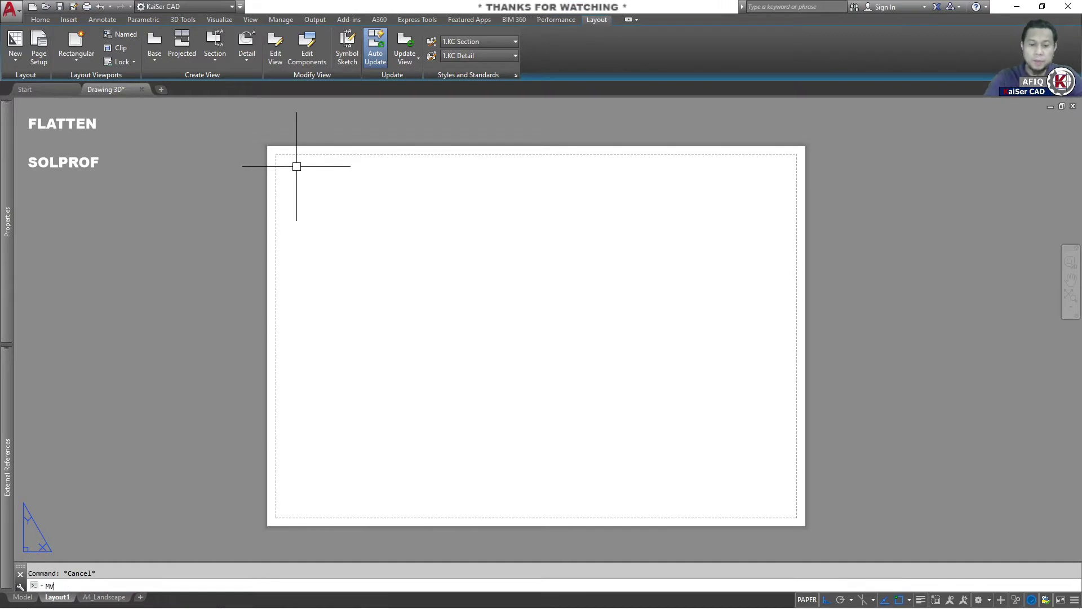
{"action": "key", "text": "Return"}
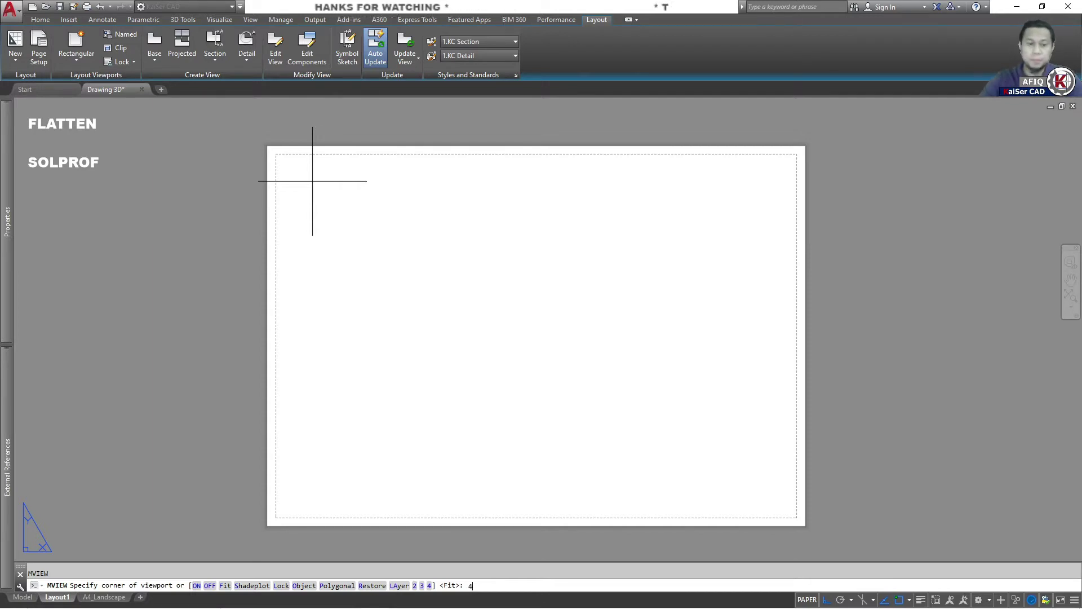
{"action": "key", "text": "Return"}
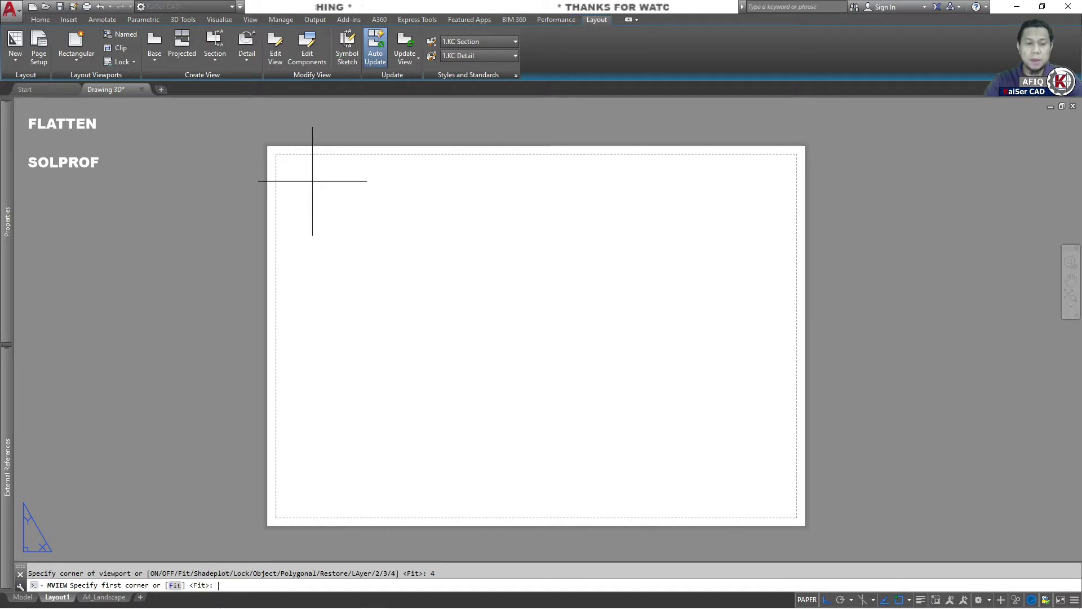
{"action": "type", "text": "f"}
{"action": "key", "text": "Return"}
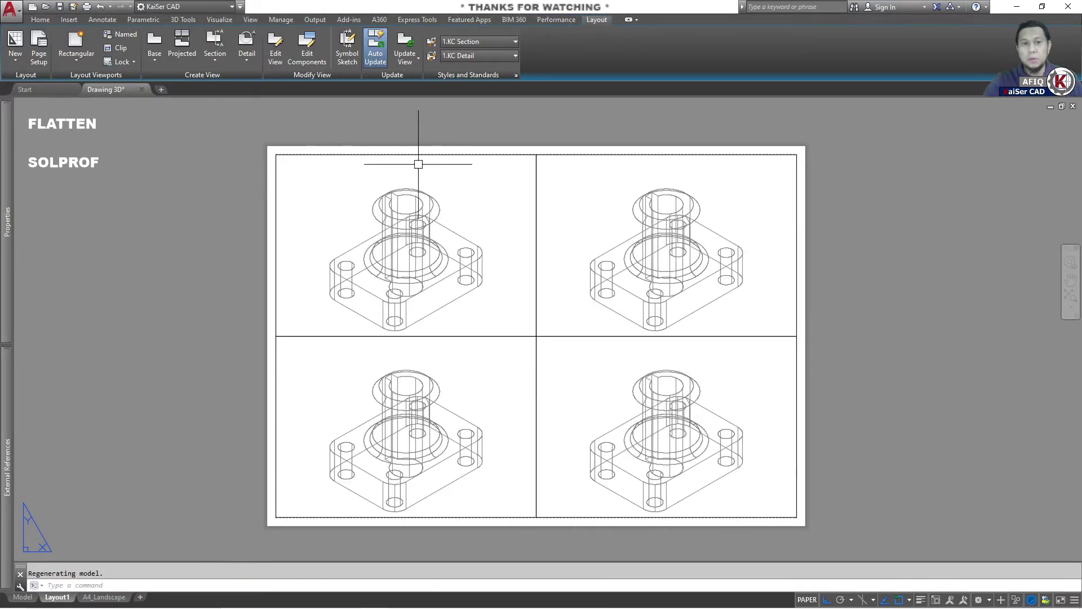
Set the top-left, bottom-left and bottom-right viewports to Top, Front and Left views.
{"action": "double_click", "coordinate": [456, 210]}
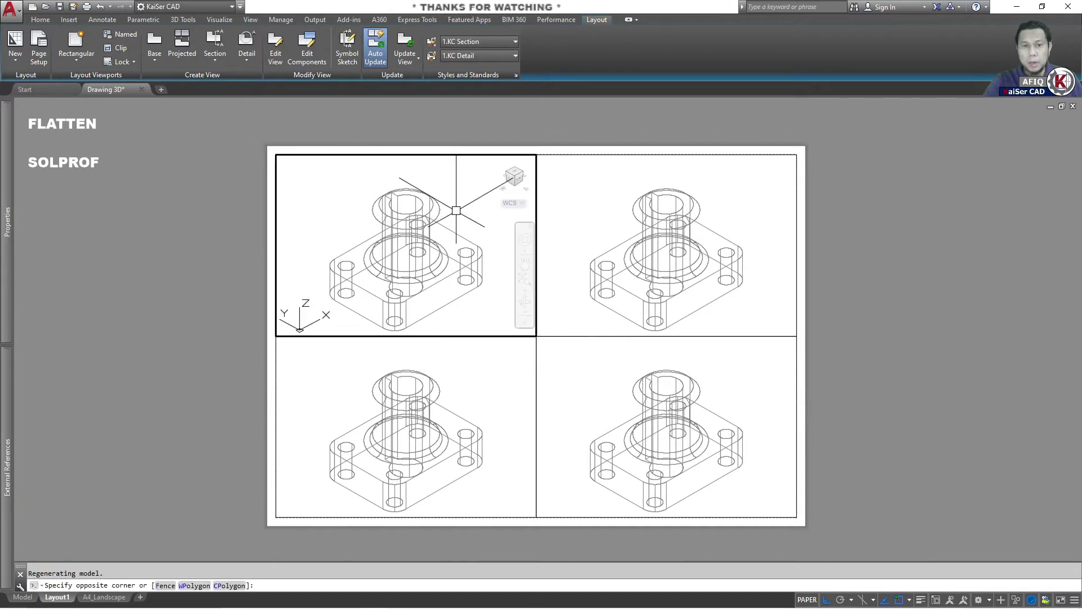
{"action": "left_click", "coordinate": [515, 175]}
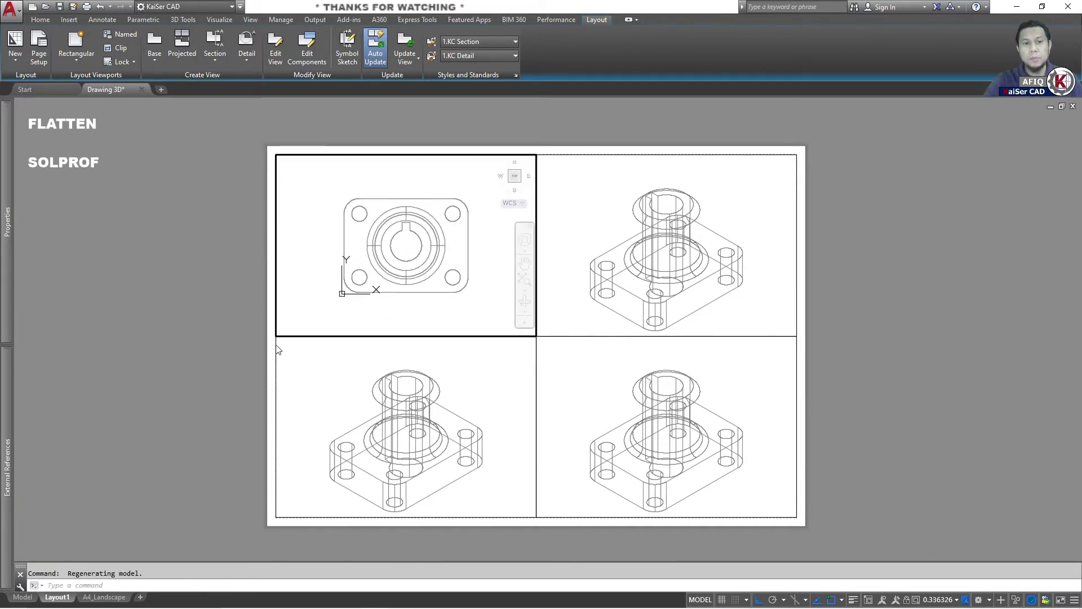
{"action": "left_click", "coordinate": [332, 379]}
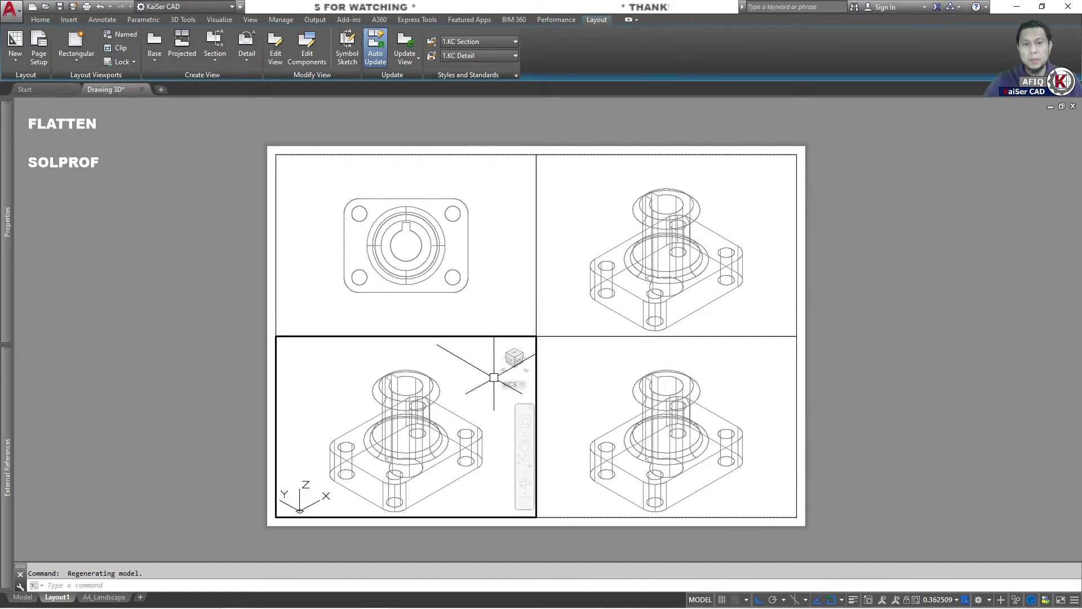
{"action": "left_click", "coordinate": [520, 364]}
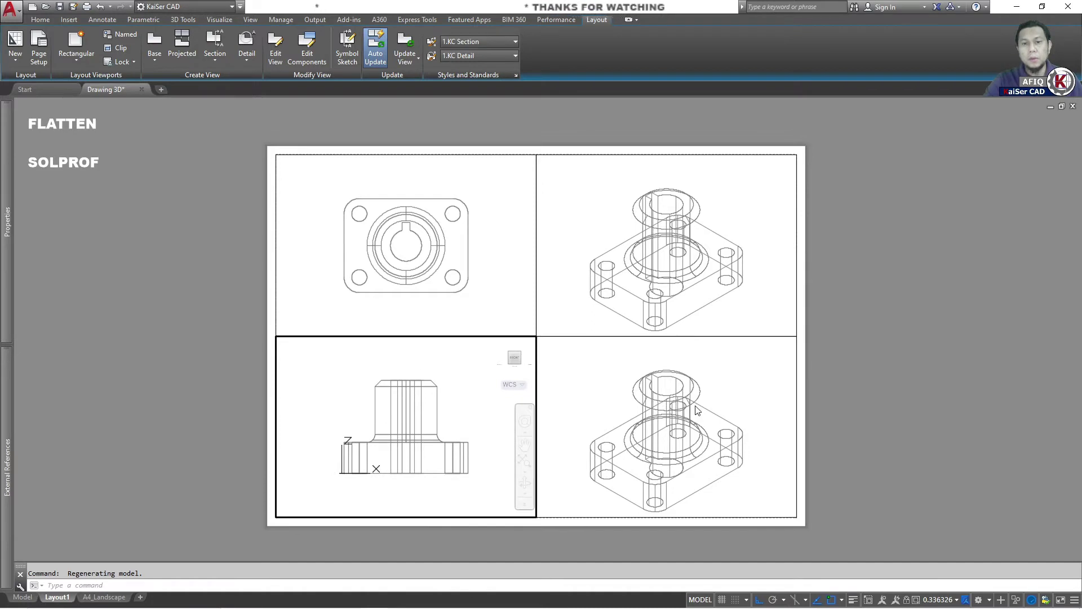
{"action": "left_click", "coordinate": [714, 386]}
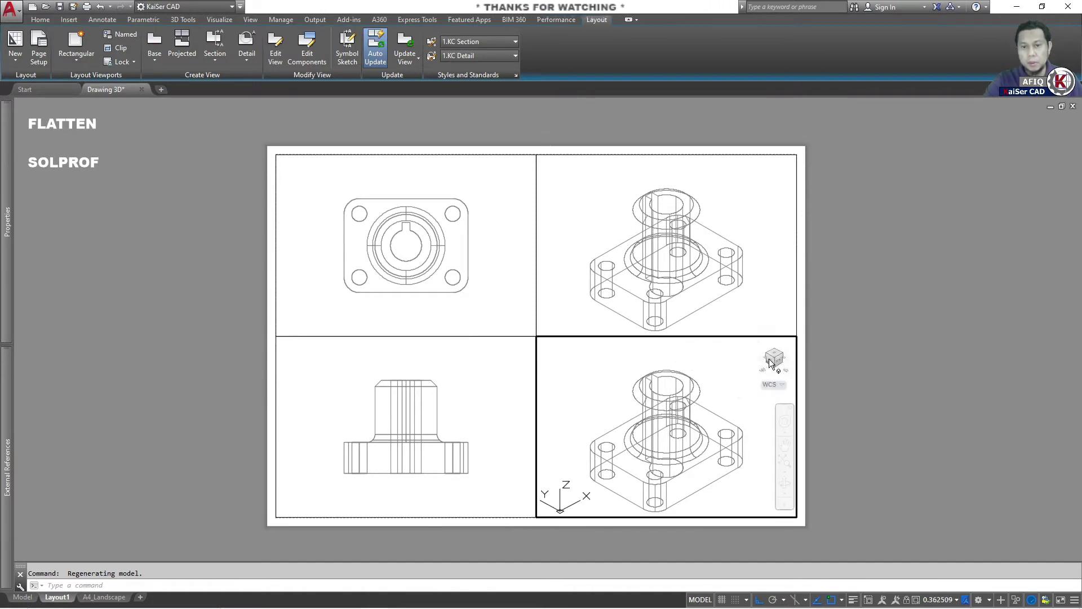
{"action": "left_click", "coordinate": [772, 360]}
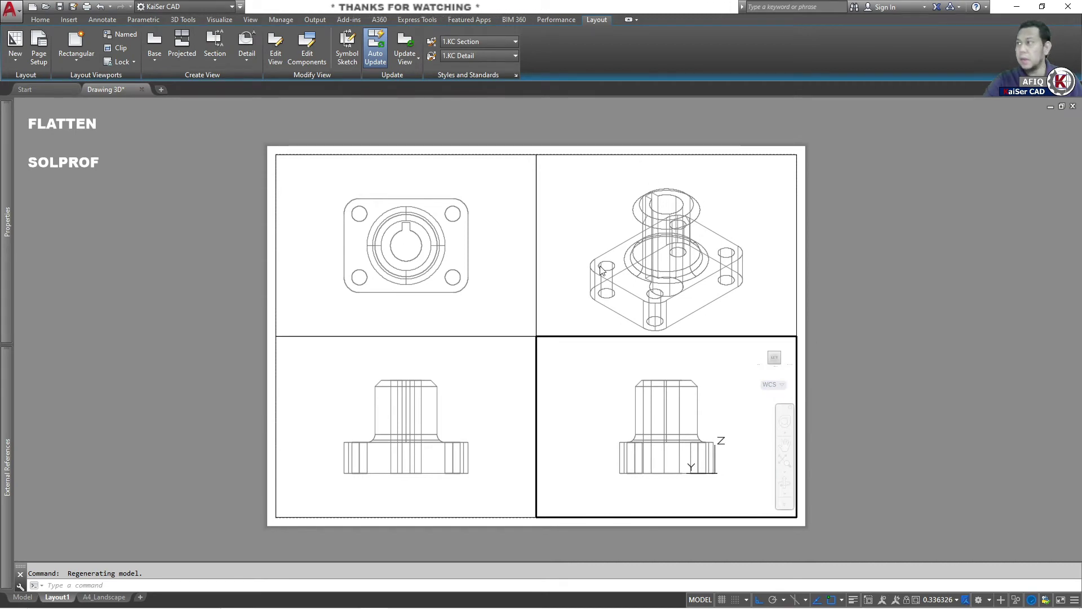
Return to paper space, recentre the sheet, and activate the top plan viewport.
{"action": "double_click", "coordinate": [905, 258]}
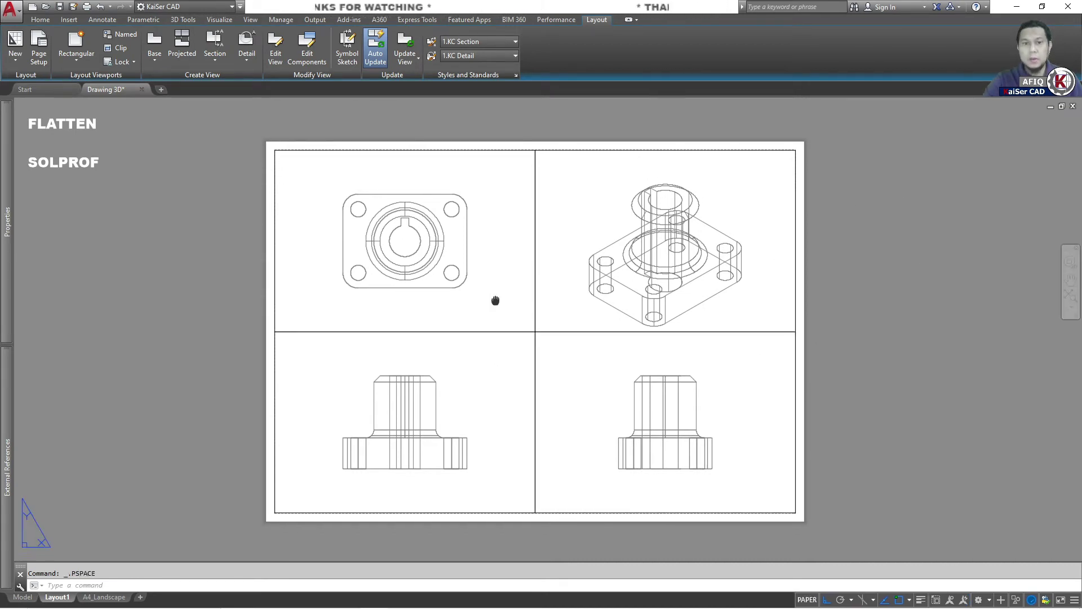
{"action": "middle_click_drag", "start_coordinate": [495, 310], "coordinate": [495, 290]}
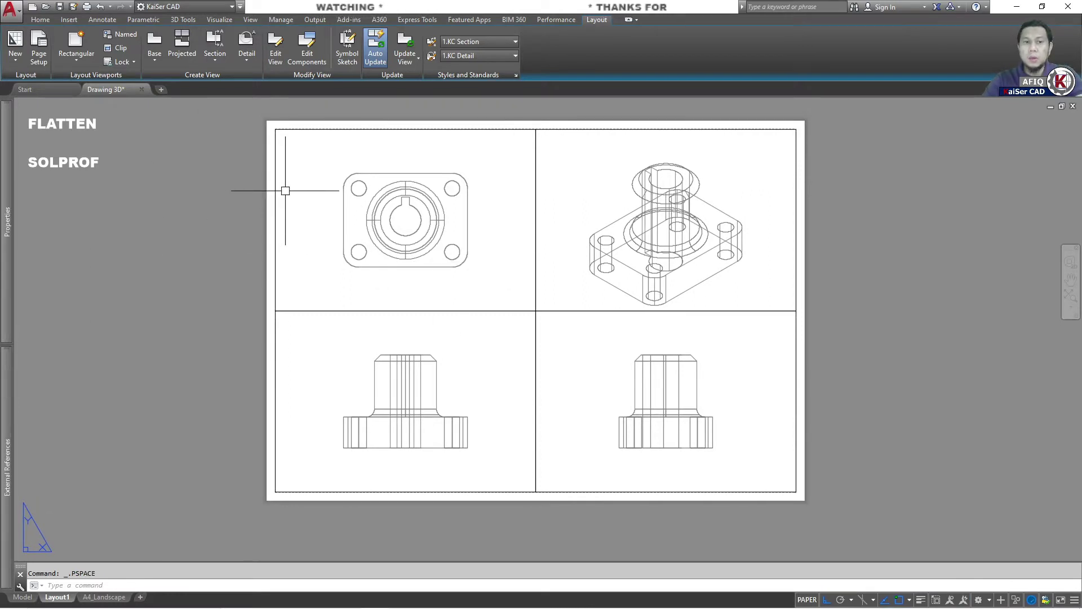
{"action": "middle_click_drag", "start_coordinate": [285, 189], "coordinate": [287, 220]}
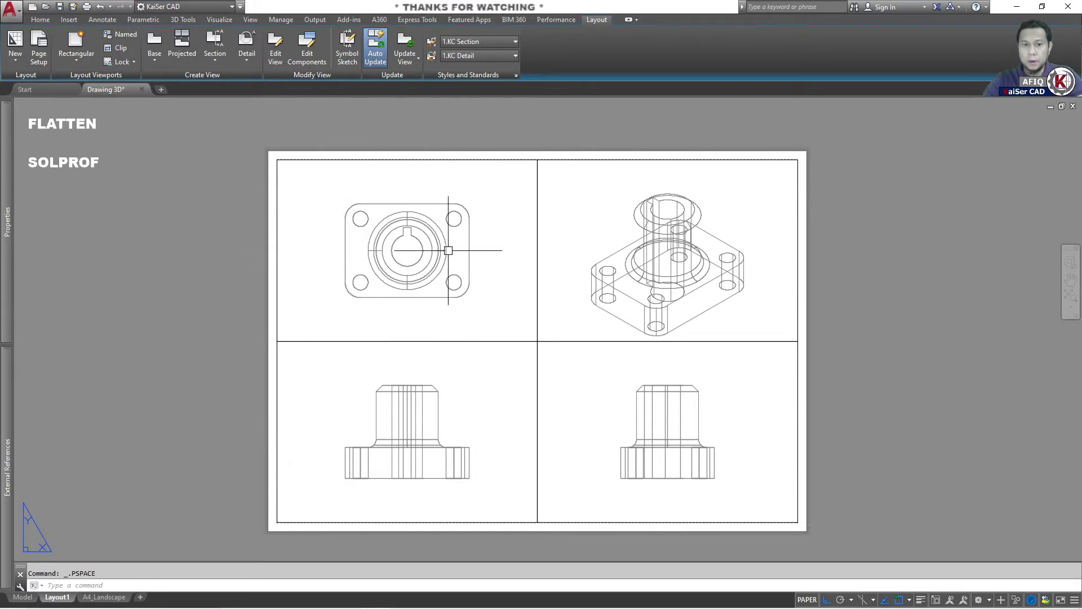
{"action": "double_click", "coordinate": [494, 244]}
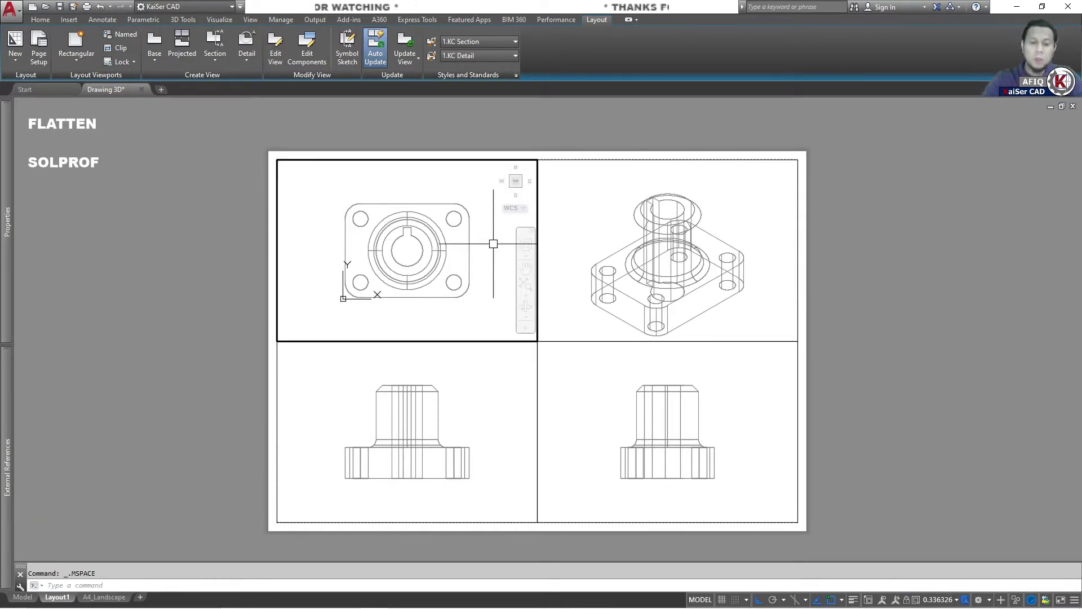
Run SOLPROF on the housing in the top viewport, answering Yes to all prompts.
{"action": "type", "text": "SOLPROF"}
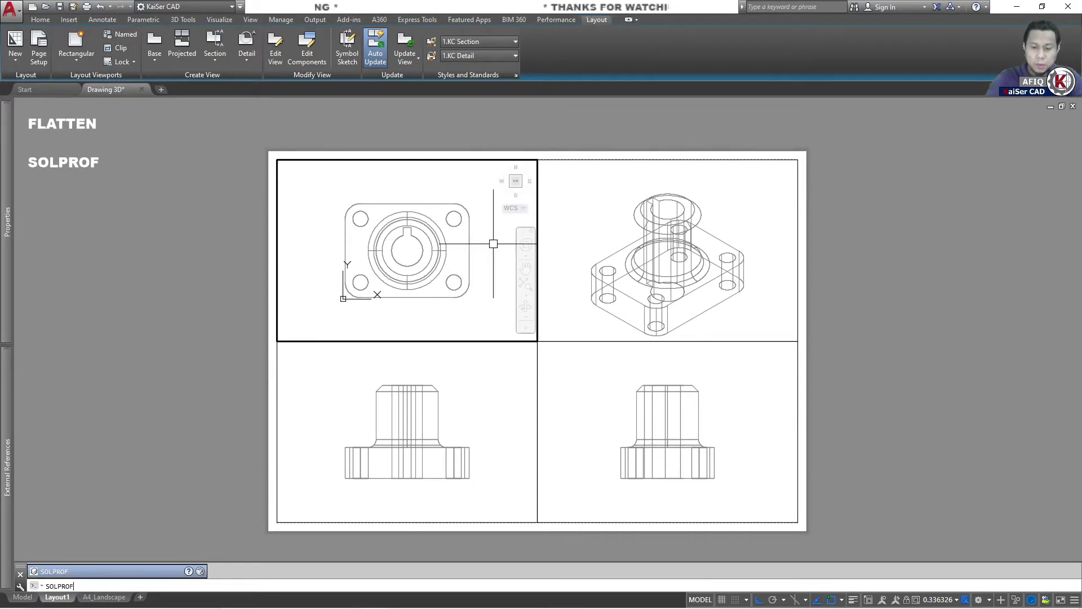
{"action": "key", "text": "Return"}
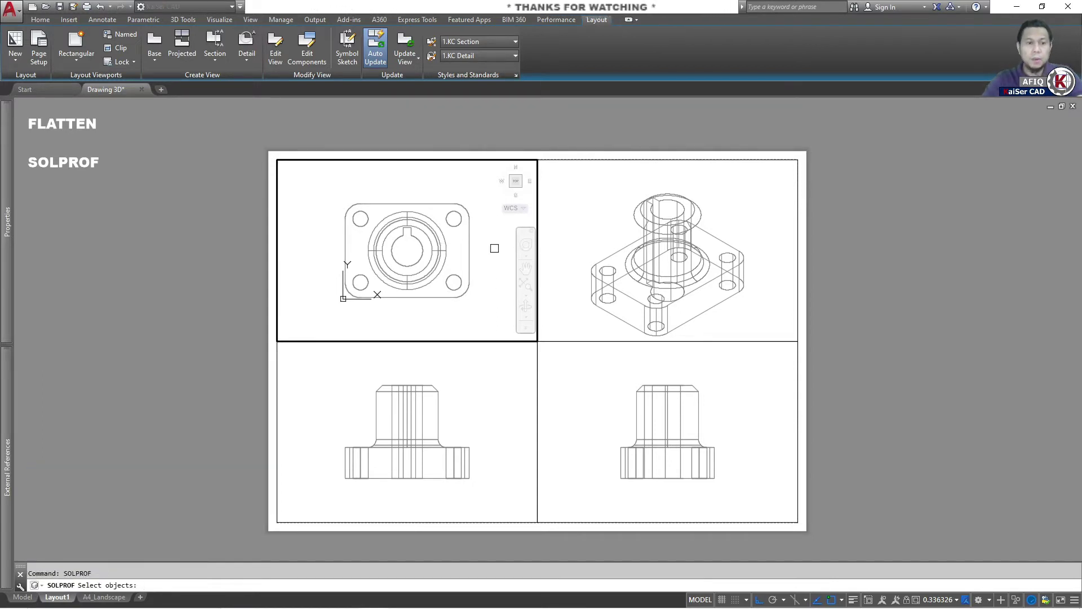
{"action": "left_click", "coordinate": [423, 242]}
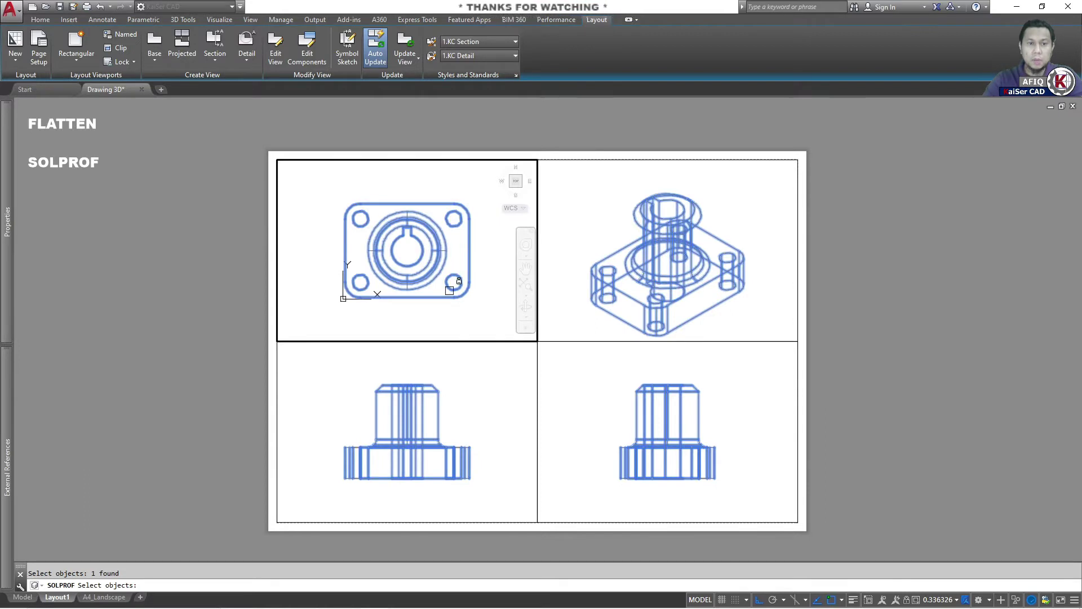
{"action": "key", "text": "Return"}
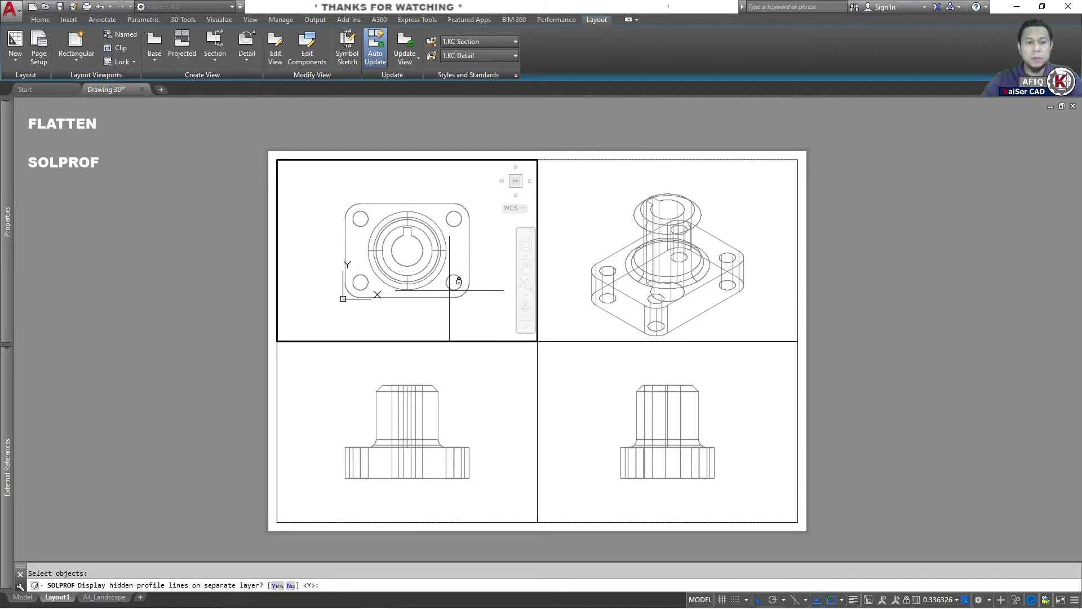
{"action": "key", "text": "Return"}
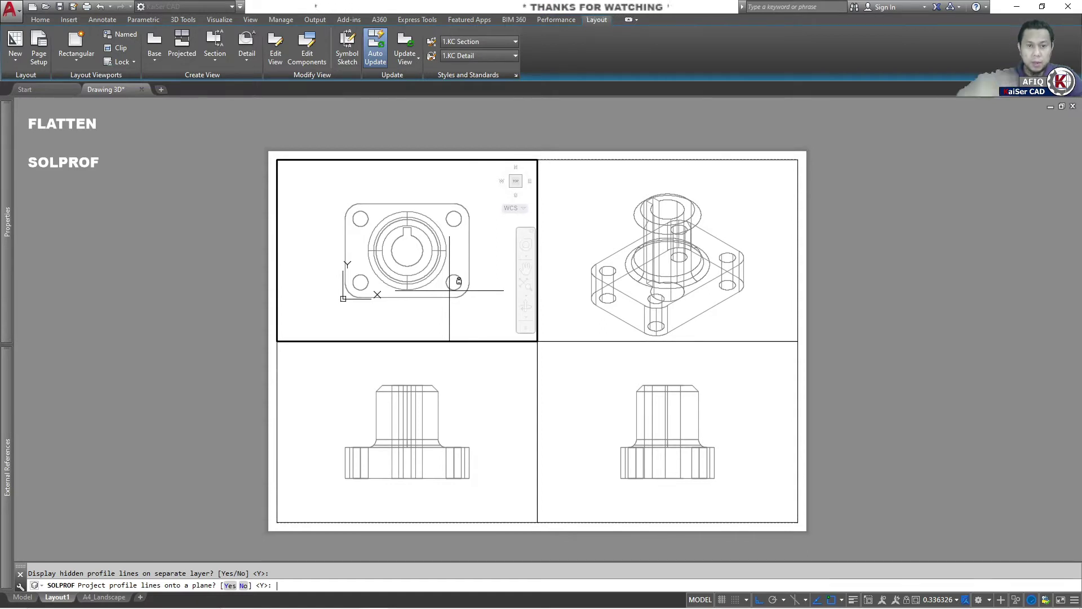
{"action": "type", "text": "y"}
{"action": "key", "text": "Return"}
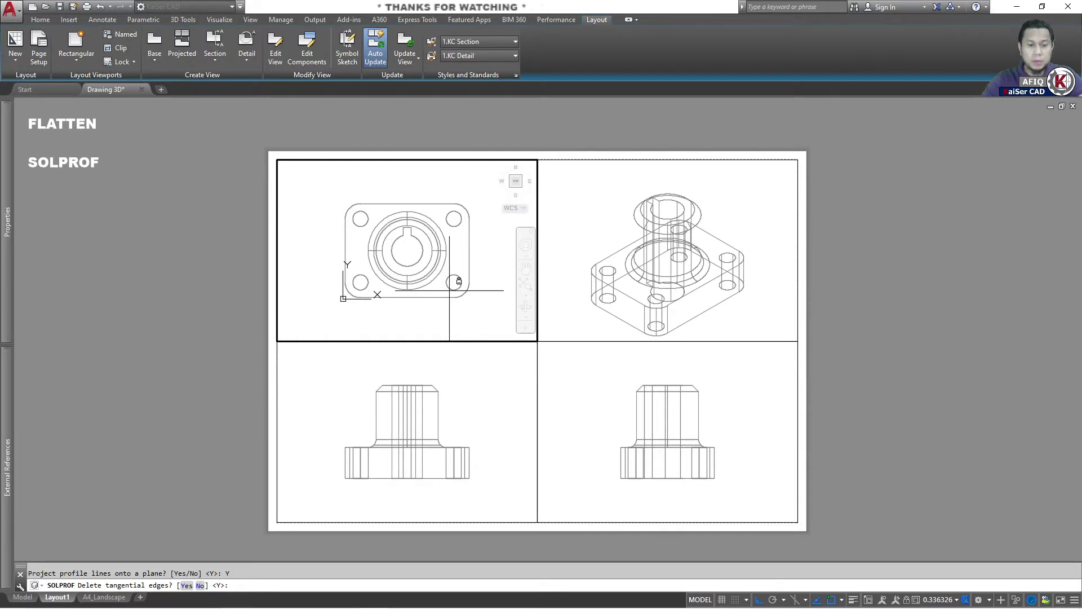
{"action": "key", "text": "Return"}
{"action": "type", "text": "y"}
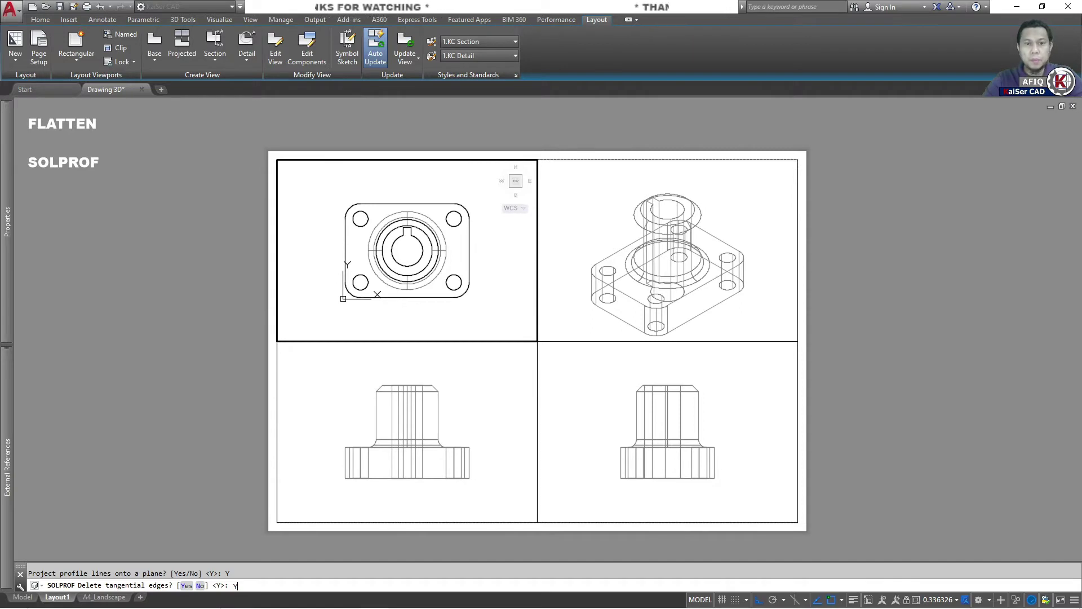
{"action": "key", "text": "Return"}
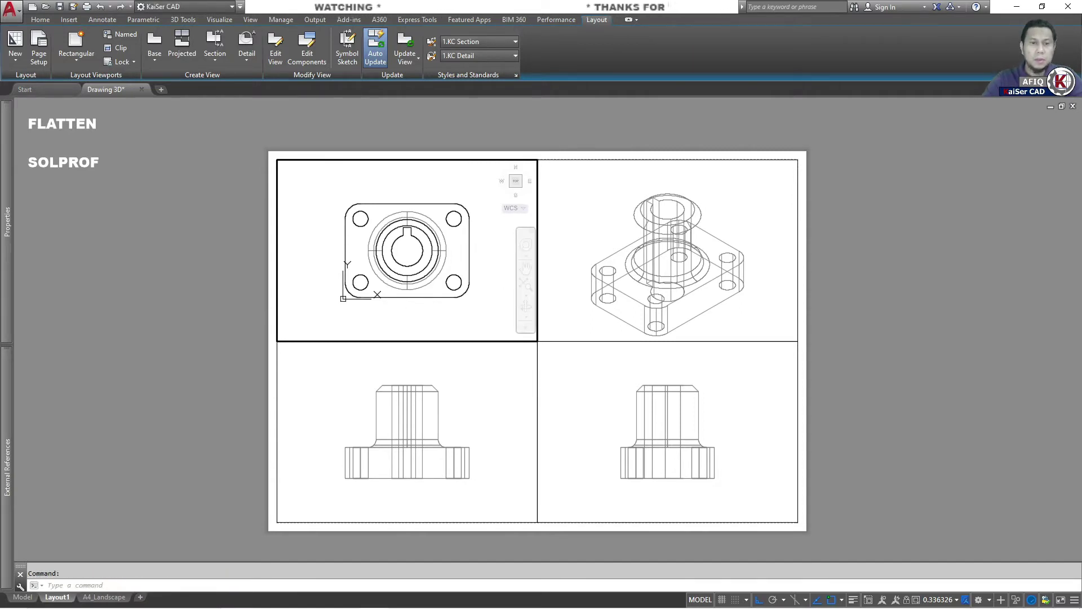
{"action": "double_click", "coordinate": [179, 205]}
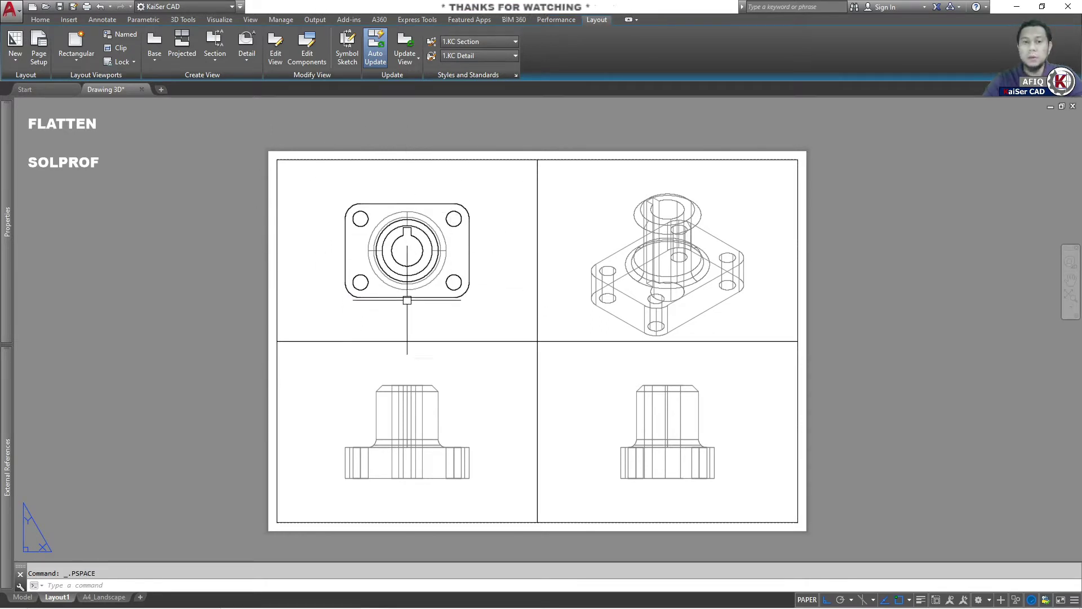
In model space, window-select the top-view profile and move it beside the 3D solid.
{"action": "left_click", "coordinate": [23, 596]}
{"action": "scroll", "coordinate": [379, 367], "scroll_direction": "down", "scroll_amount": 1}
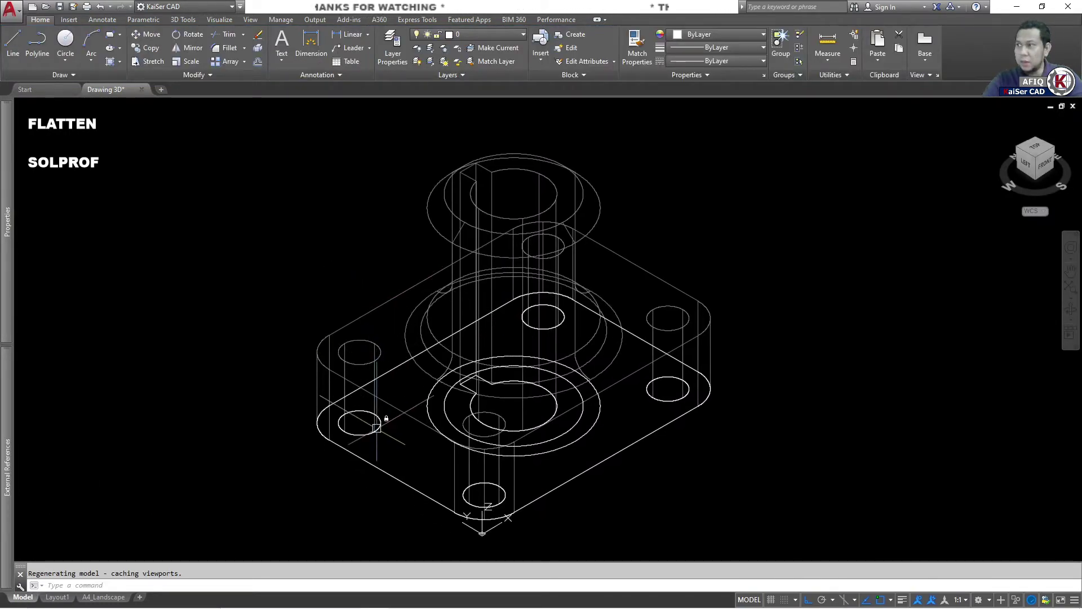
{"action": "scroll", "coordinate": [377, 394], "scroll_direction": "down", "scroll_amount": 4}
{"action": "left_click", "coordinate": [185, 208]}
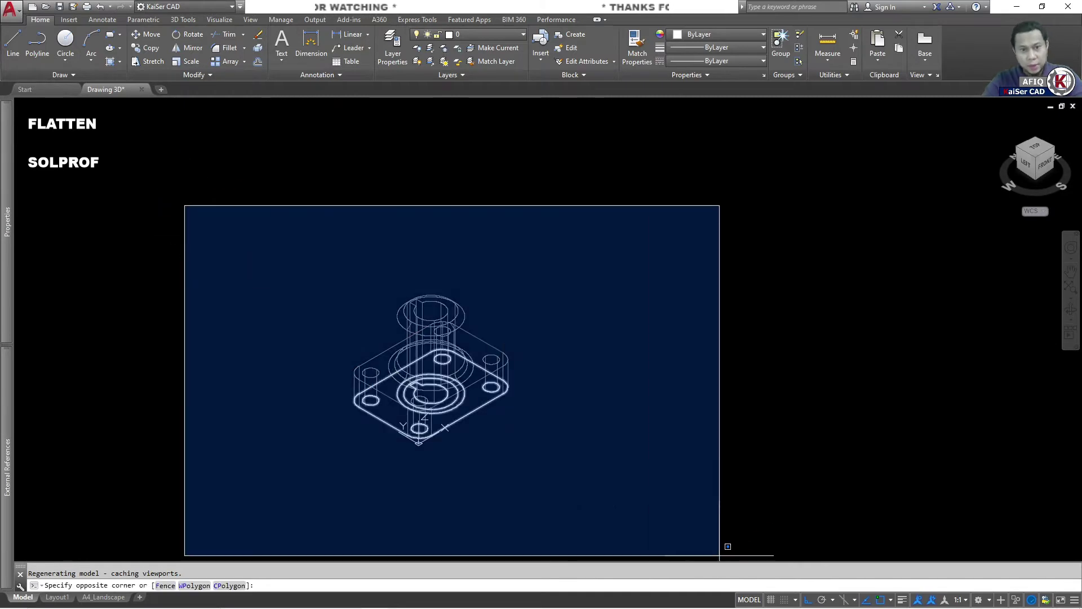
{"action": "left_click", "coordinate": [775, 560]}
{"action": "key", "text": "Return"}
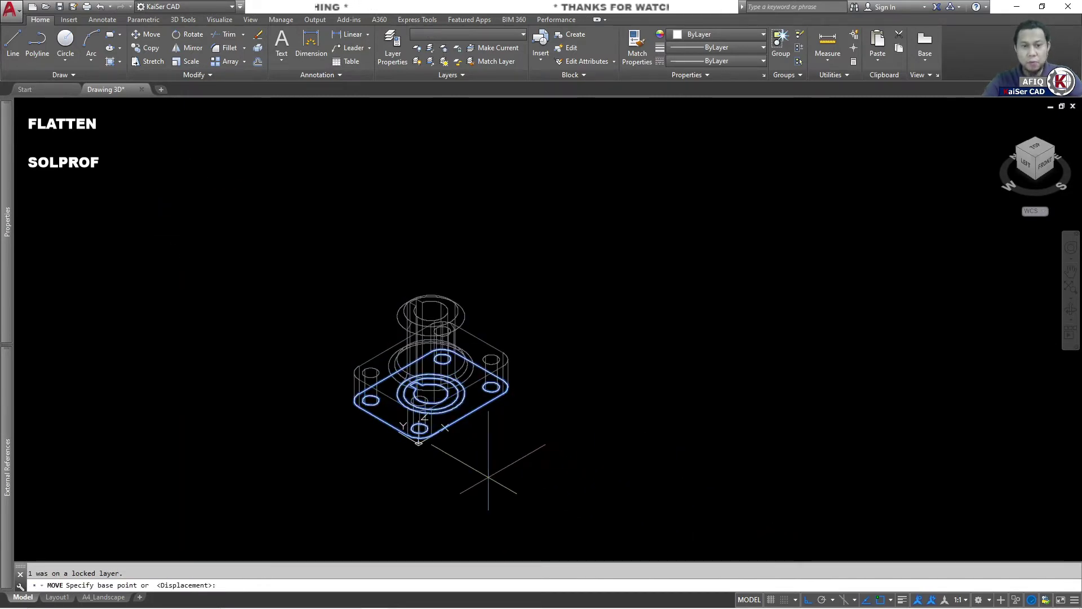
{"action": "left_click", "coordinate": [419, 443]}
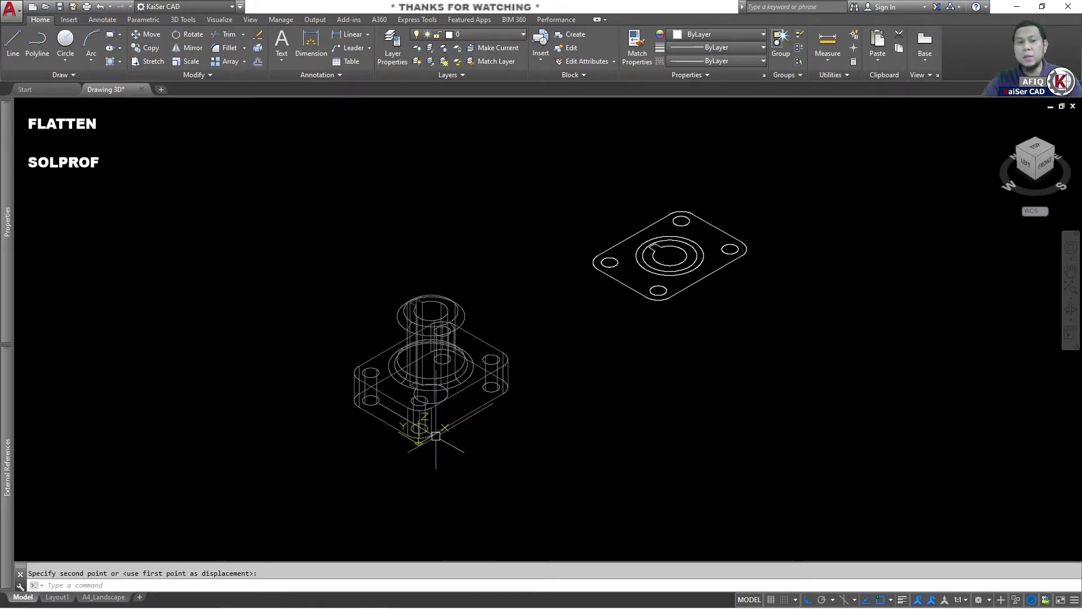
{"action": "scroll", "coordinate": [420, 439], "scroll_direction": "up", "scroll_amount": 3}
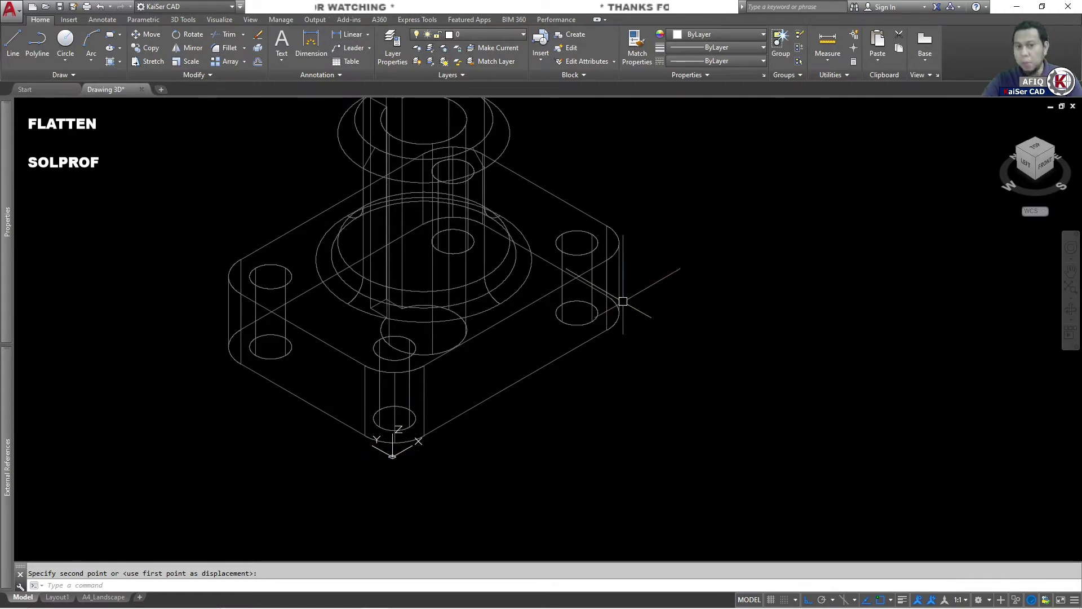
{"action": "scroll", "coordinate": [599, 328], "scroll_direction": "down", "scroll_amount": 3}
On Layout1, run SOLPROF on the housing in the front viewport with default options.
{"action": "left_click", "coordinate": [57, 596]}
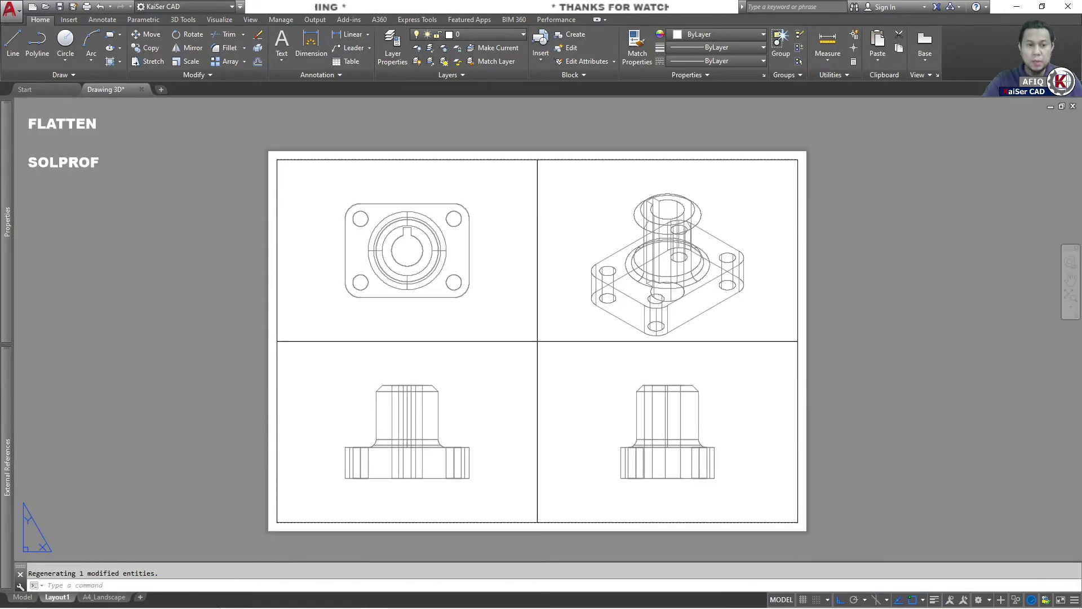
{"action": "double_click", "coordinate": [488, 387]}
{"action": "type", "text": "SOLPROF"}
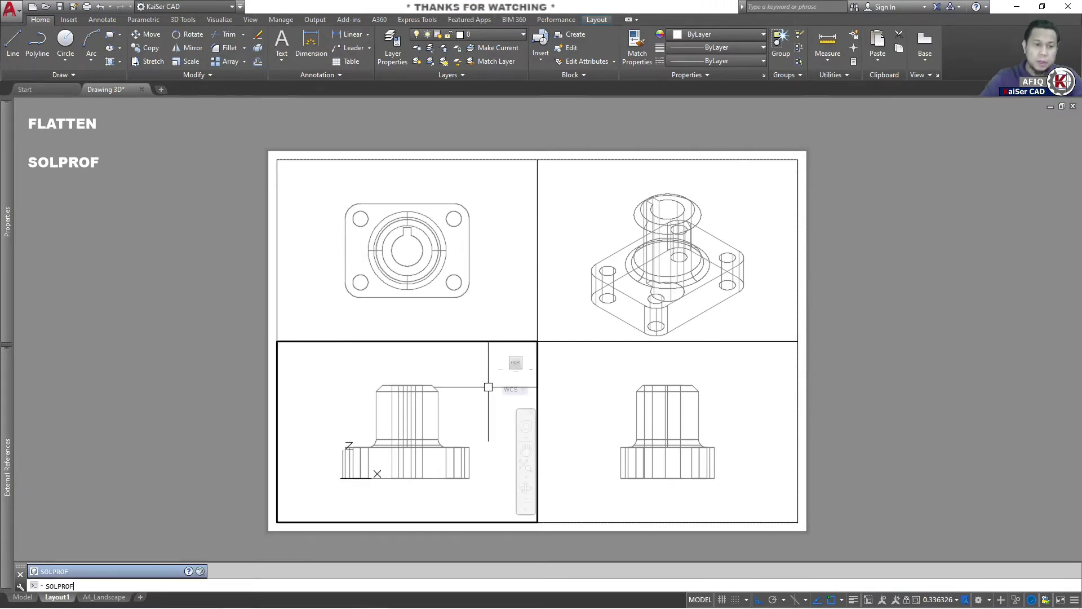
{"action": "key", "text": "Return"}
{"action": "left_click", "coordinate": [423, 408]}
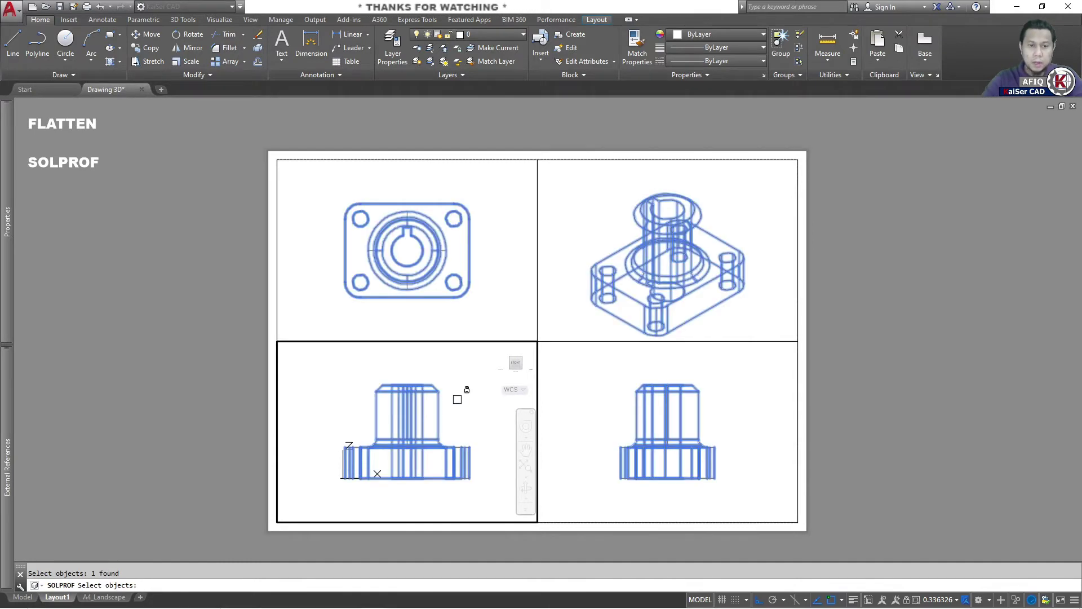
{"action": "key", "text": "Return"}
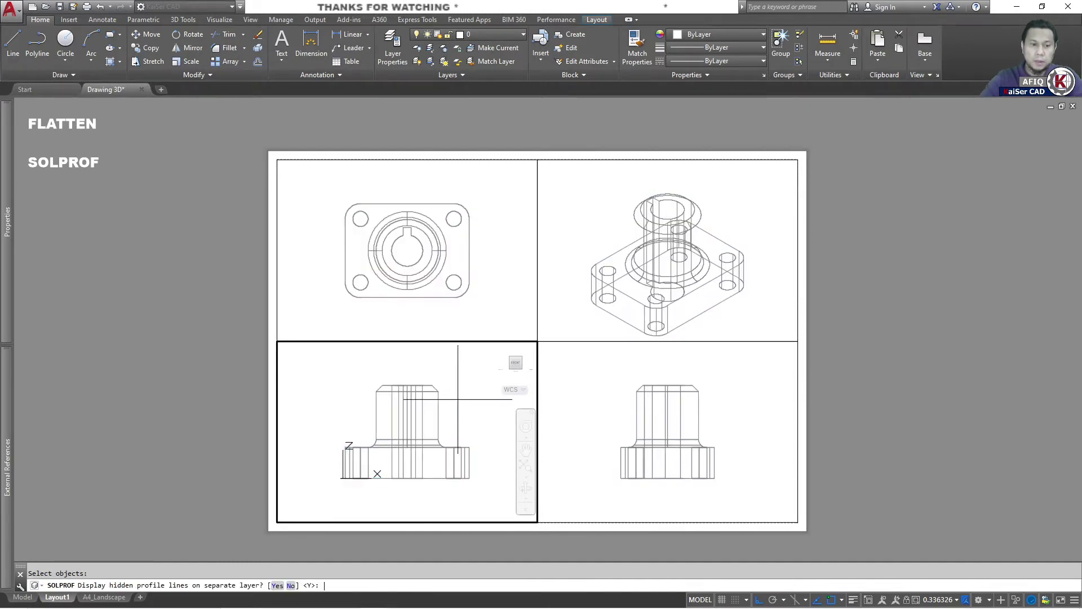
{"action": "key", "text": "Return"}
{"action": "key", "text": "Return"}
{"action": "key", "text": "Return"}
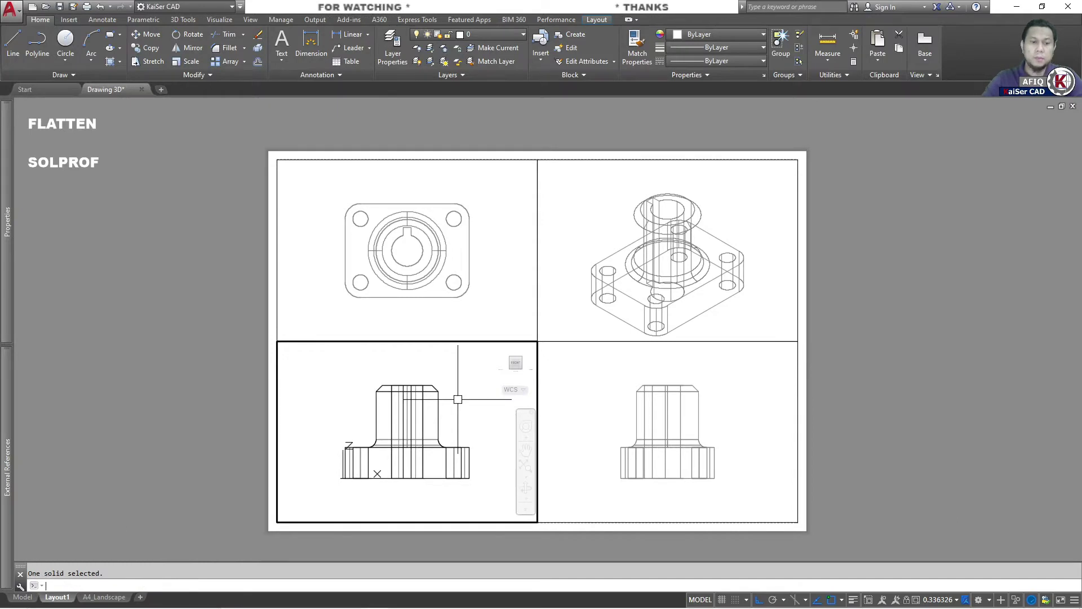
{"action": "double_click", "coordinate": [231, 386]}
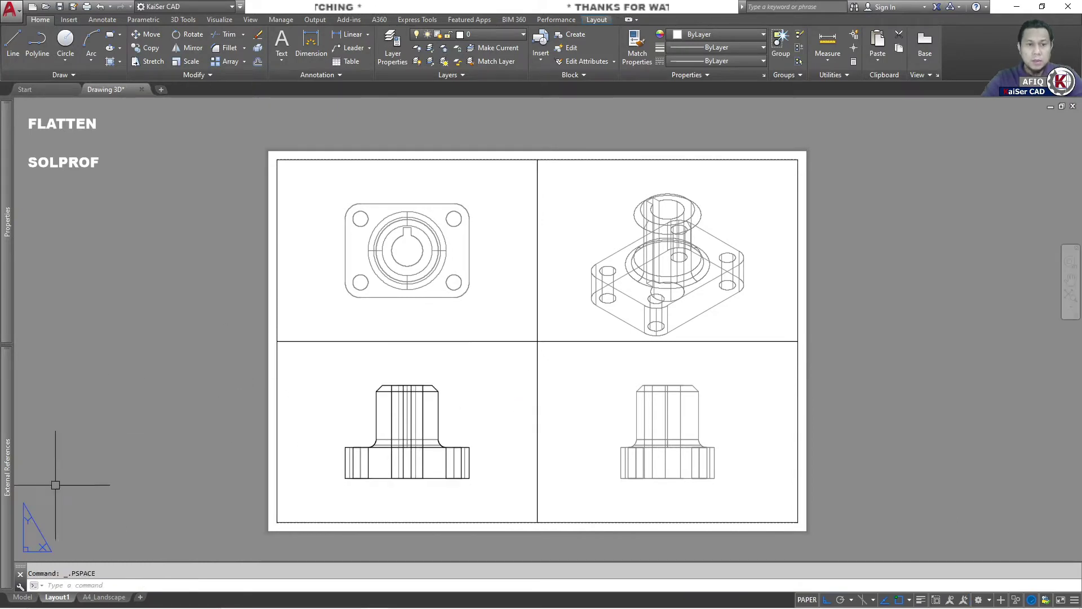
Switch to model space and window-select the front-view T-shaped profile.
{"action": "left_click", "coordinate": [25, 599]}
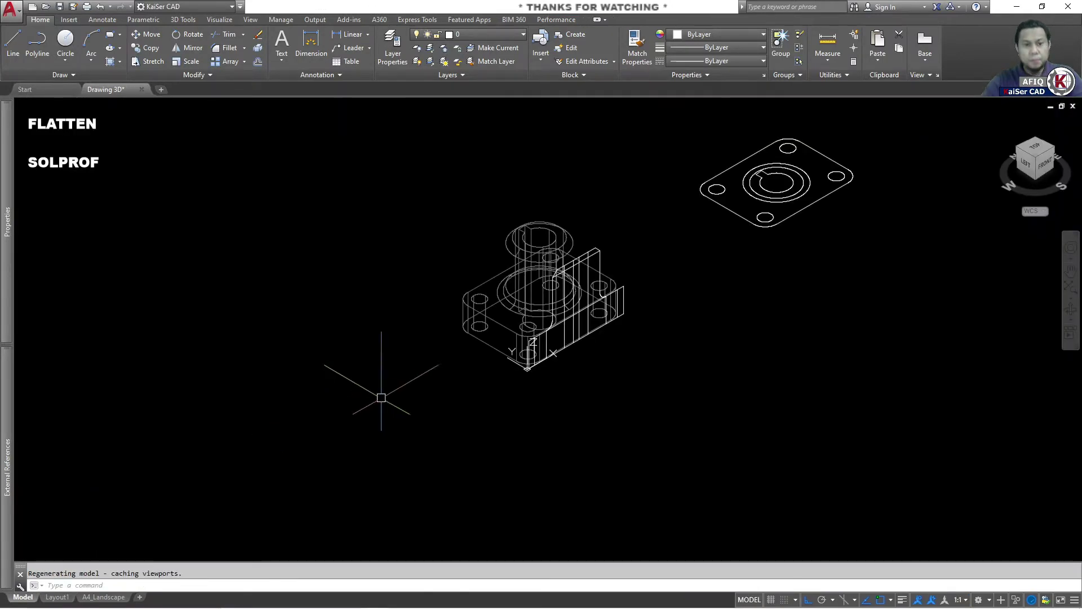
{"action": "scroll", "coordinate": [585, 320], "scroll_direction": "up", "scroll_amount": 2}
{"action": "scroll", "coordinate": [585, 321], "scroll_direction": "up", "scroll_amount": 1}
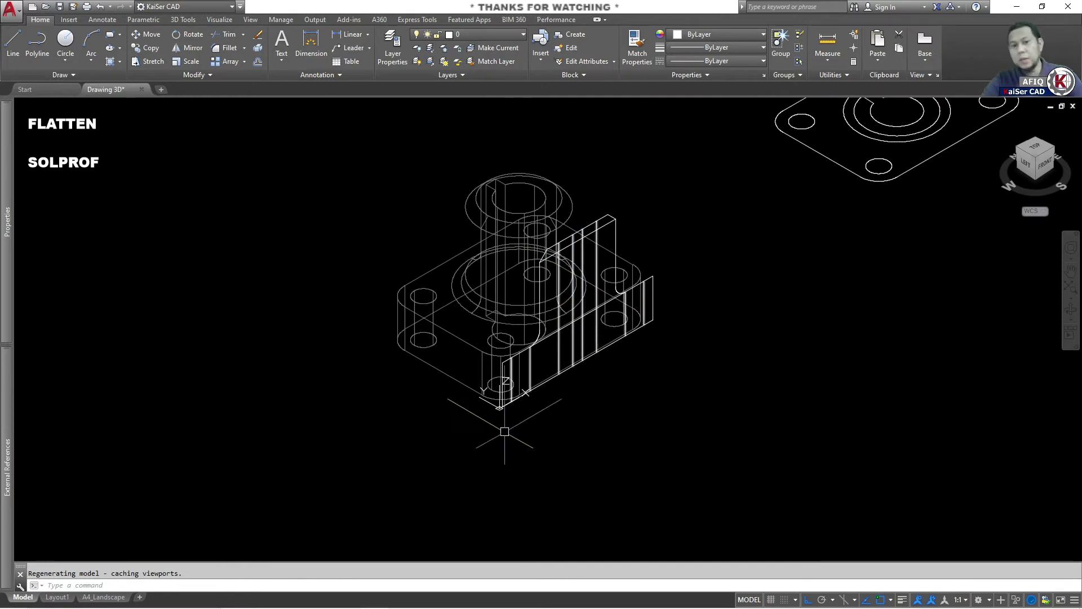
{"action": "scroll", "coordinate": [496, 412], "scroll_direction": "up", "scroll_amount": 3}
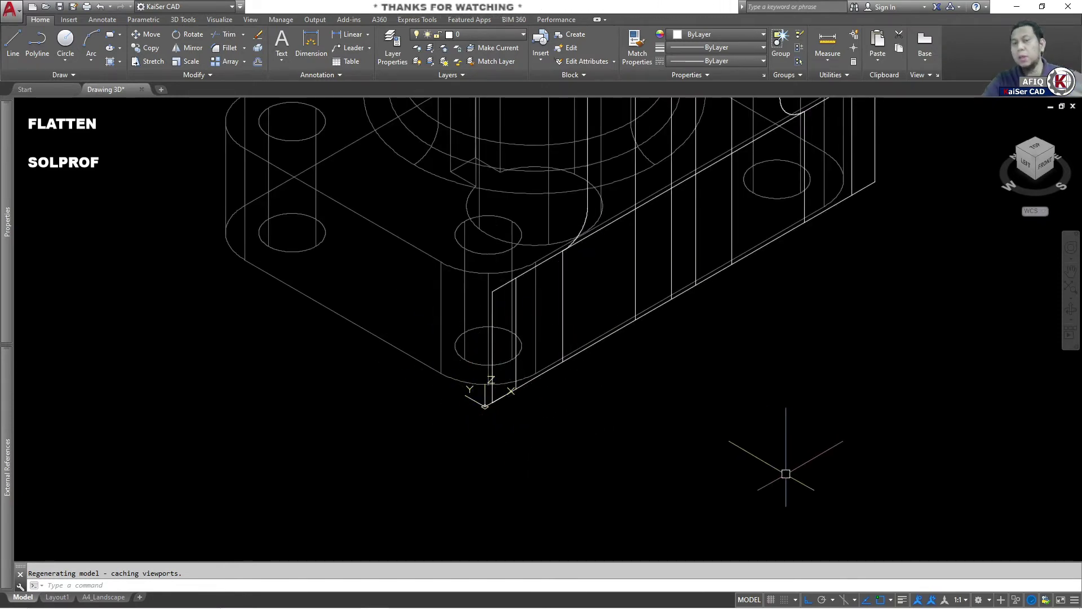
{"action": "scroll", "coordinate": [657, 415], "scroll_direction": "down", "scroll_amount": 3}
{"action": "scroll", "coordinate": [642, 398], "scroll_direction": "down", "scroll_amount": 4}
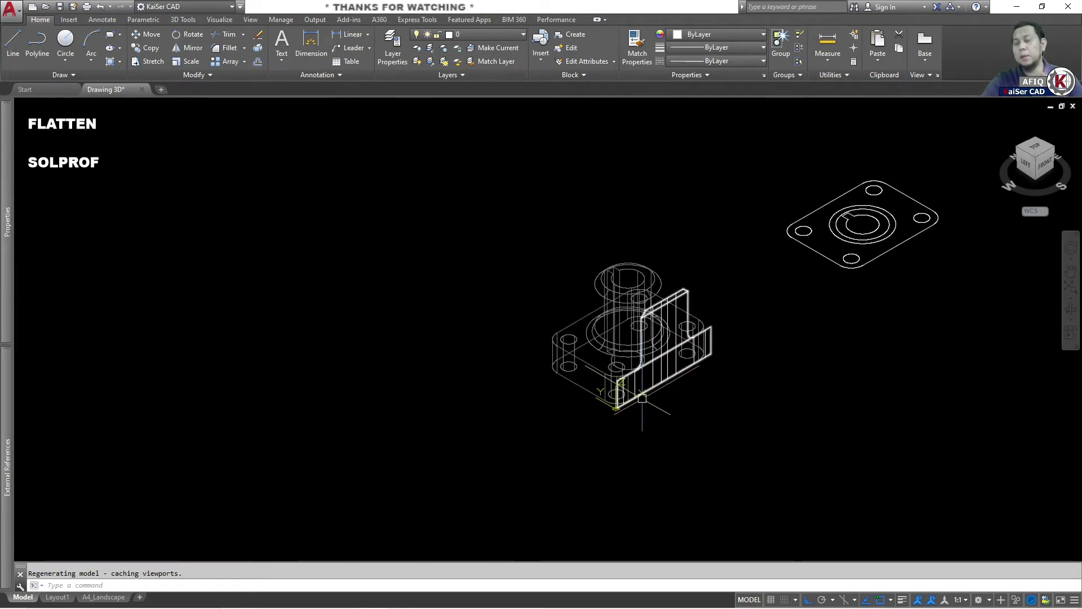
{"action": "scroll", "coordinate": [642, 398], "scroll_direction": "up", "scroll_amount": 4}
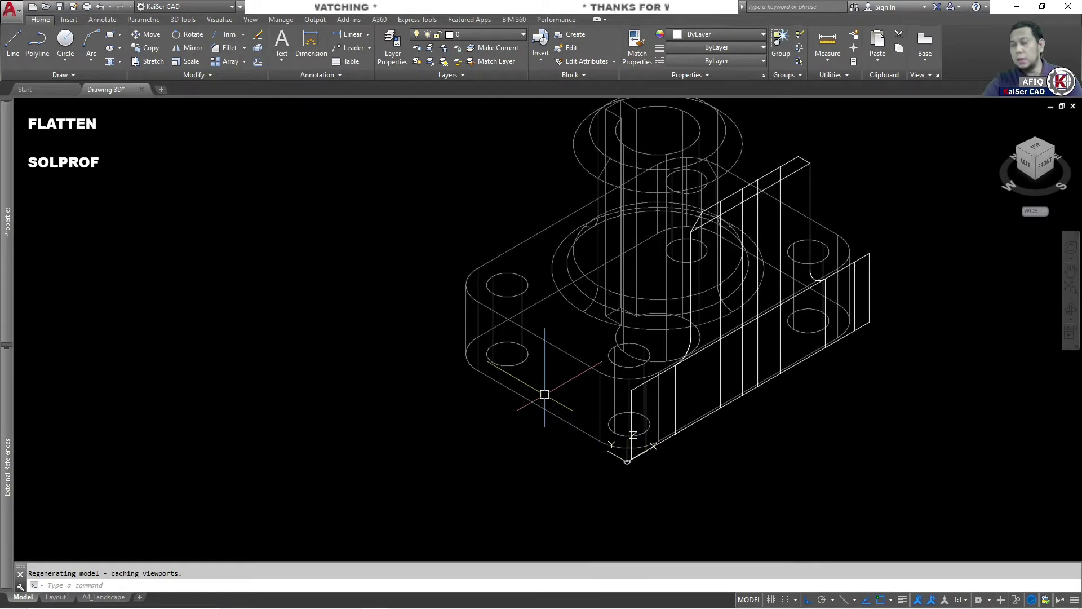
{"action": "scroll", "coordinate": [545, 394], "scroll_direction": "down", "scroll_amount": 2}
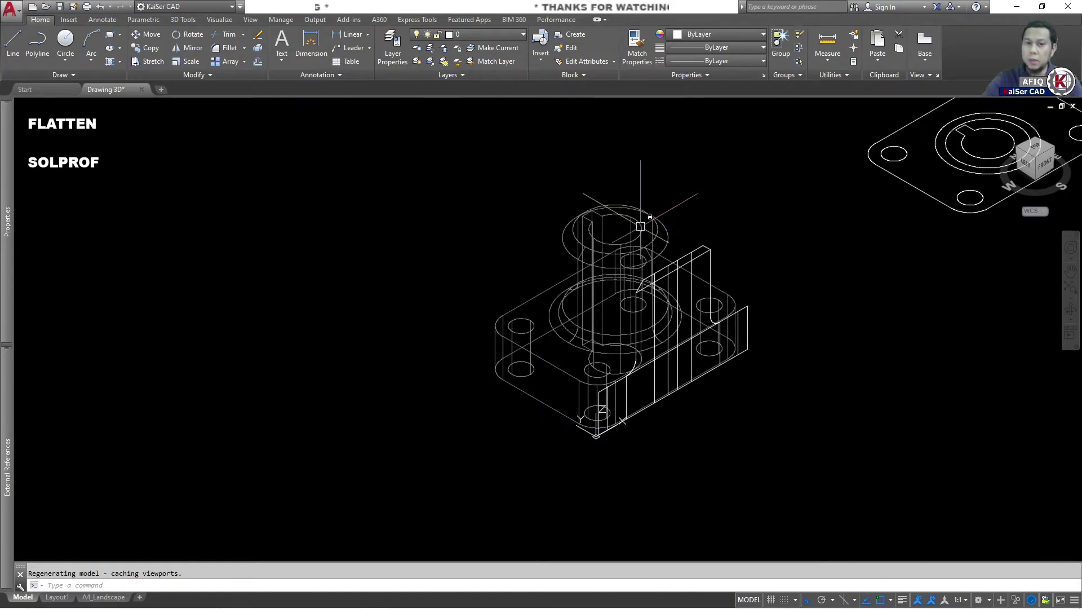
{"action": "scroll", "coordinate": [641, 226], "scroll_direction": "down", "scroll_amount": 1}
{"action": "scroll", "coordinate": [451, 265], "scroll_direction": "down", "scroll_amount": 1}
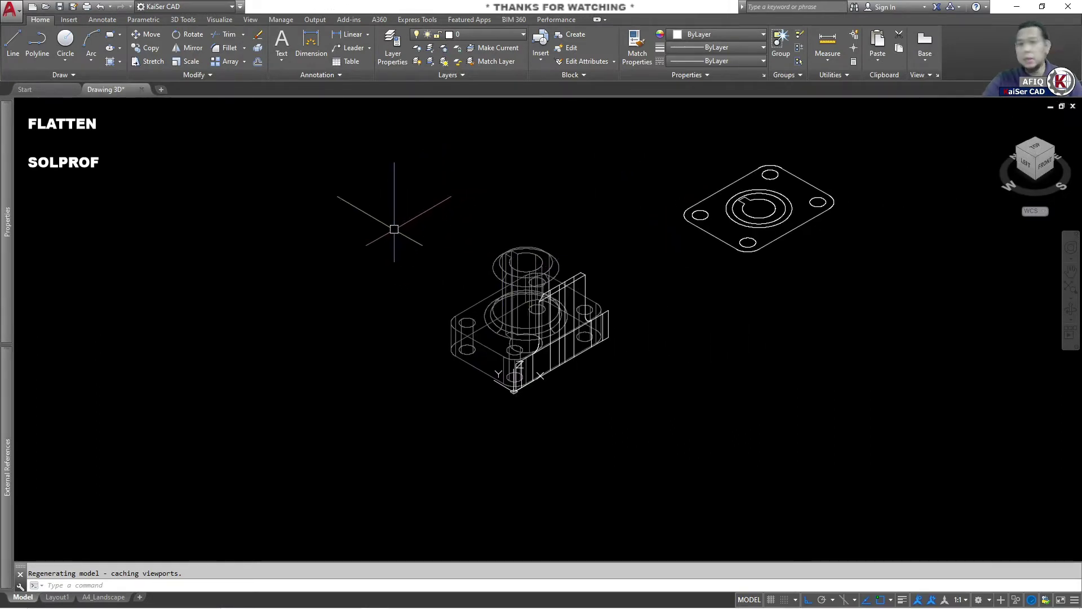
{"action": "left_click", "coordinate": [375, 209]}
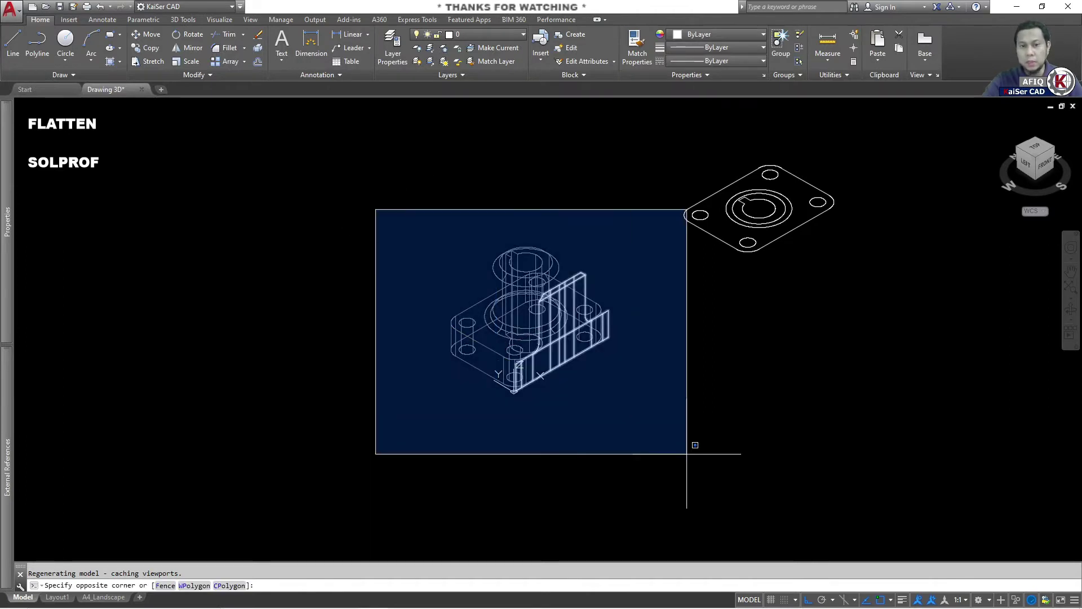
{"action": "left_click", "coordinate": [687, 453]}
Move the T-shaped profile up and to the right of the housing, then view from Top.
{"action": "middle_click_drag", "start_coordinate": [648, 454], "coordinate": [604, 462]}
{"action": "type", "text": "M"}
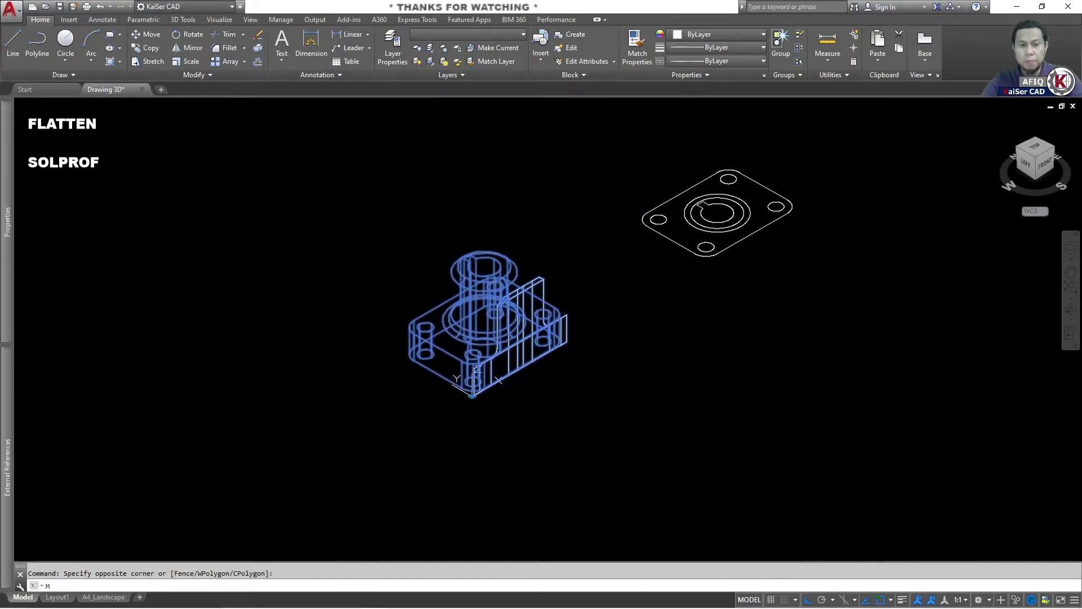
{"action": "key", "text": "Return"}
{"action": "left_click", "coordinate": [496, 447]}
{"action": "middle_click_drag", "start_coordinate": [785, 382], "coordinate": [661, 464]}
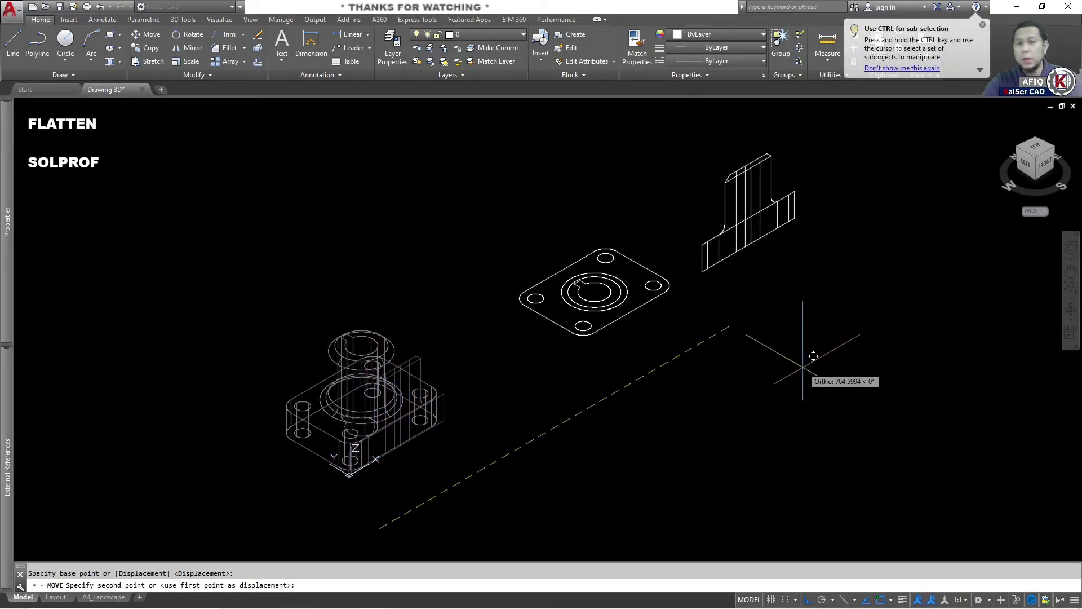
{"action": "left_click", "coordinate": [852, 334]}
{"action": "key", "text": "Escape"}
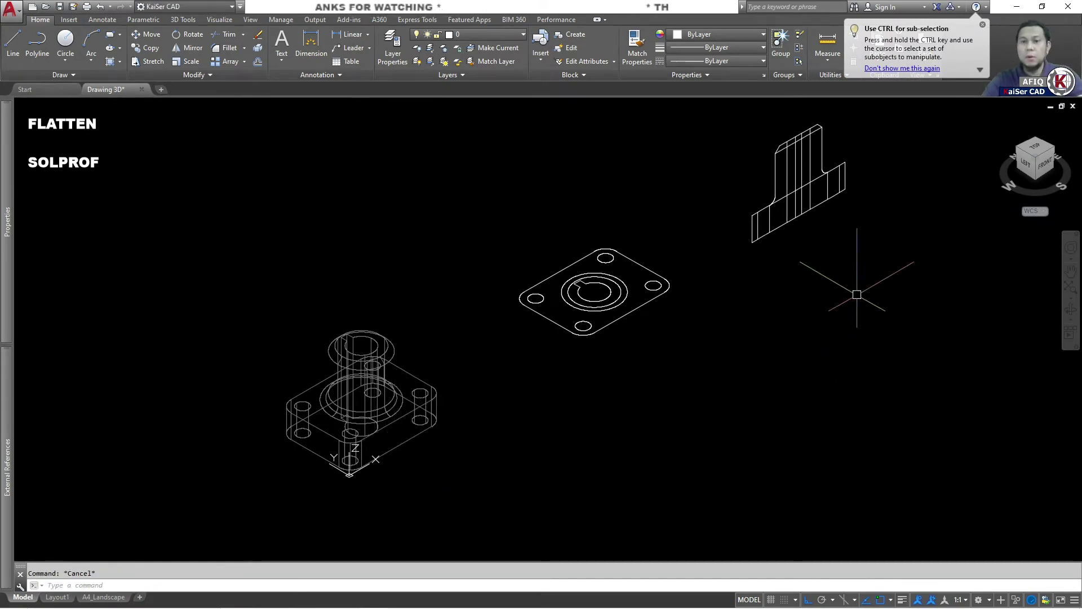
{"action": "middle_click_drag", "start_coordinate": [857, 295], "coordinate": [817, 353]}
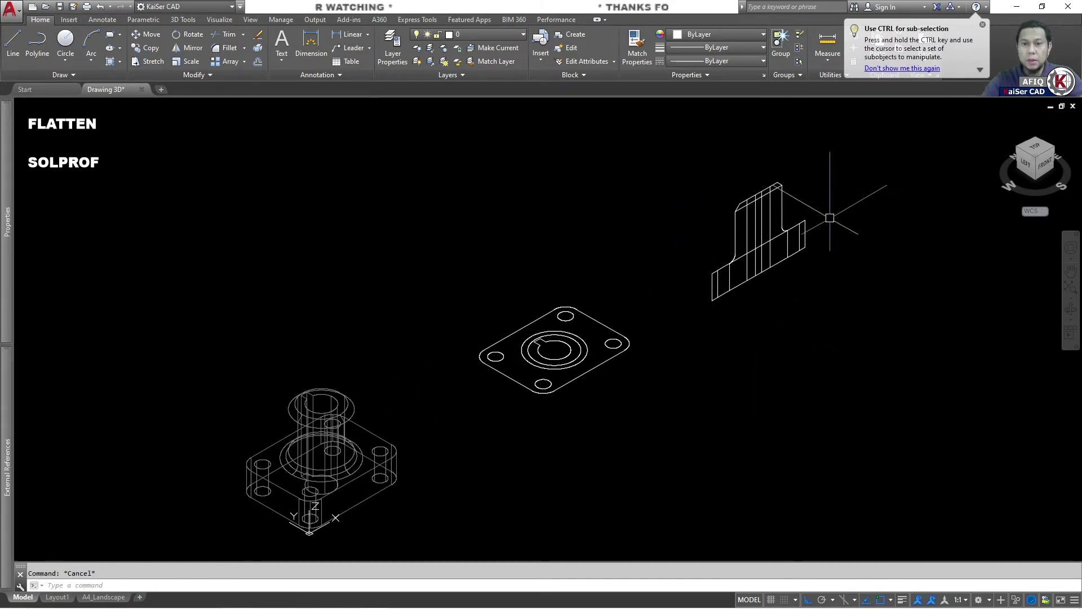
{"action": "left_click", "coordinate": [1036, 147]}
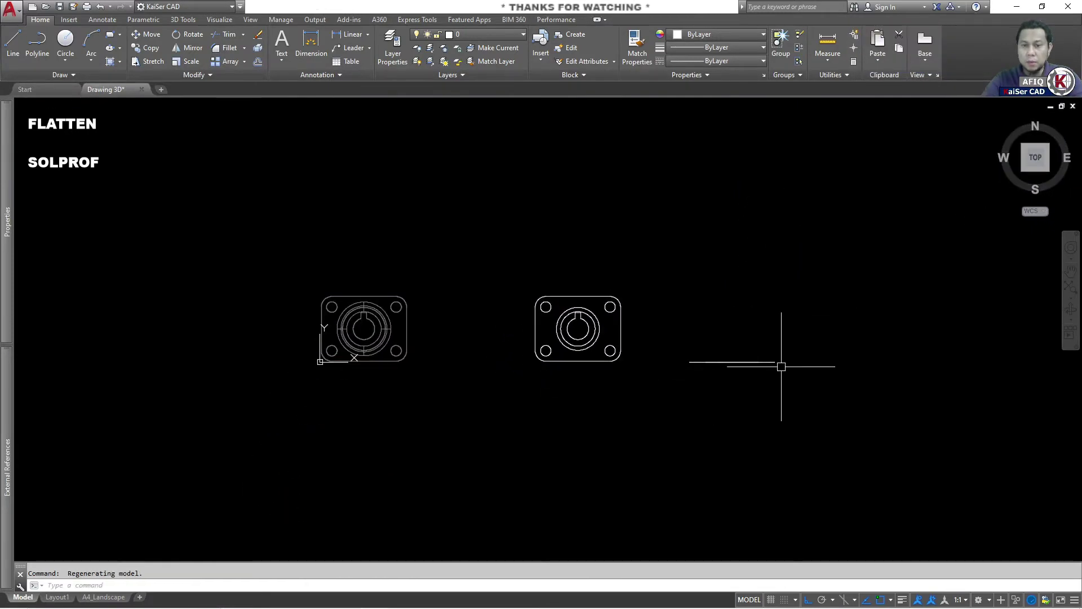
3DROTATE the T-shaped profile to lie flat, checking it from Top before returning Home.
{"action": "left_click", "coordinate": [999, 120]}
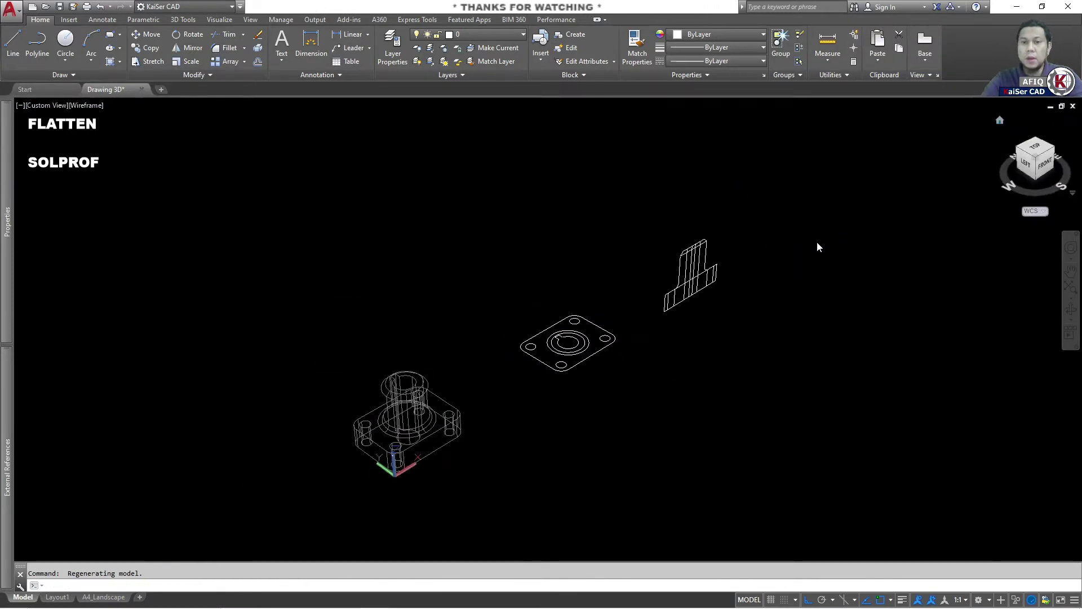
{"action": "type", "text": "3R"}
{"action": "key", "text": "Return"}
{"action": "left_click", "coordinate": [784, 371]}
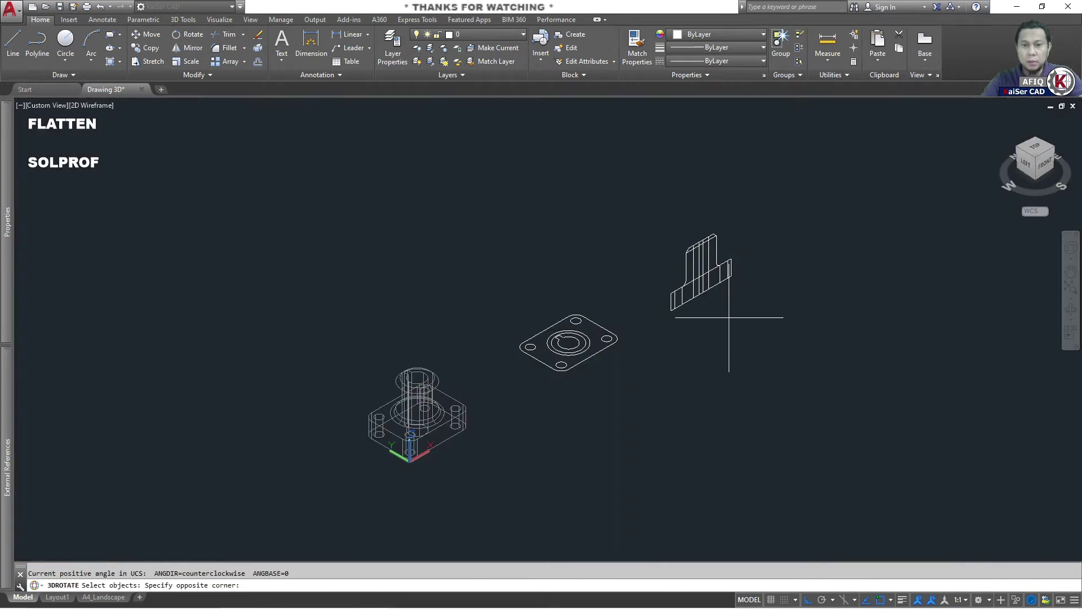
{"action": "left_click", "coordinate": [656, 216]}
{"action": "key", "text": "Return"}
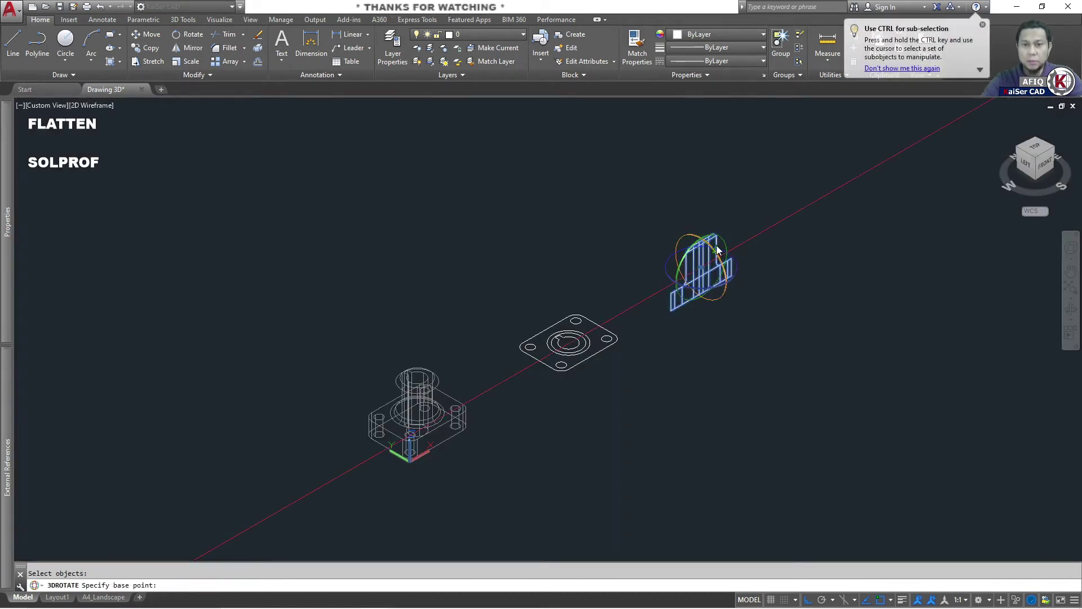
{"action": "left_click", "coordinate": [711, 251]}
{"action": "left_click", "coordinate": [693, 243]}
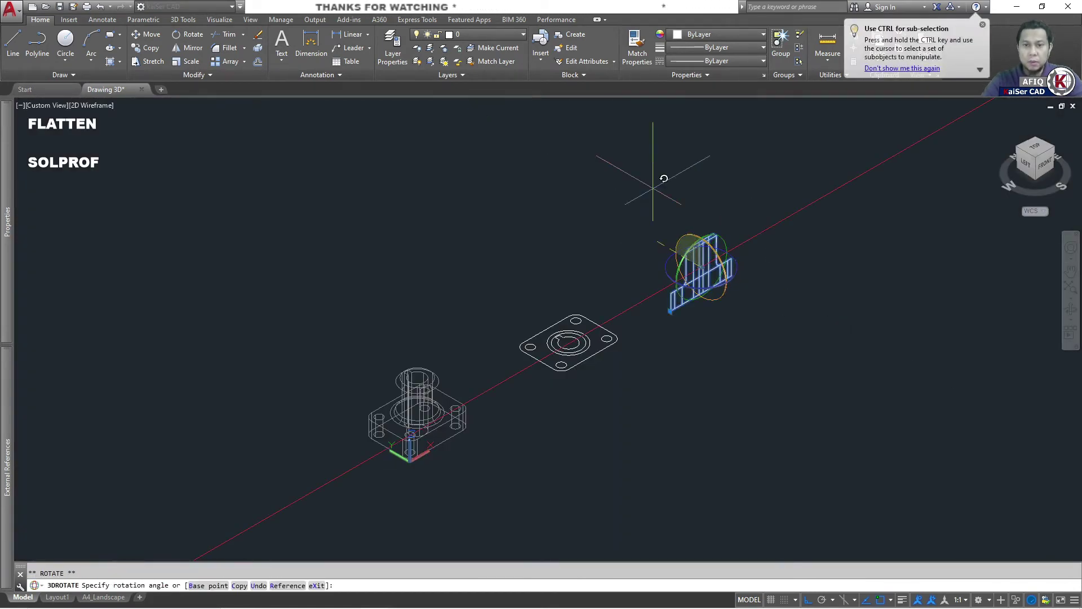
{"action": "left_click", "coordinate": [636, 426]}
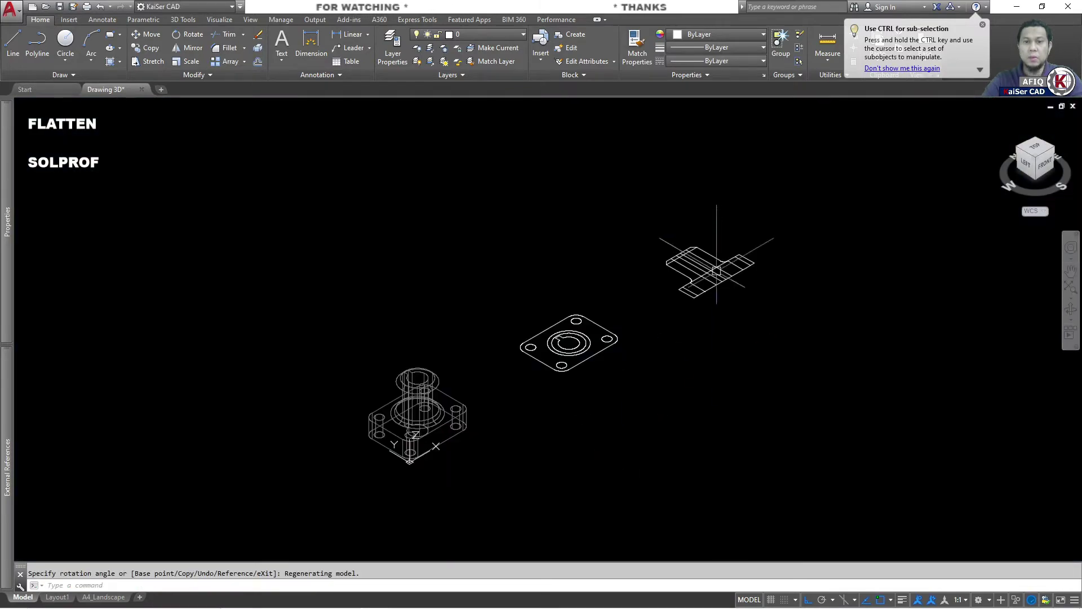
{"action": "mouse_move", "coordinate": [1036, 159]}
{"action": "left_click", "coordinate": [1037, 149]}
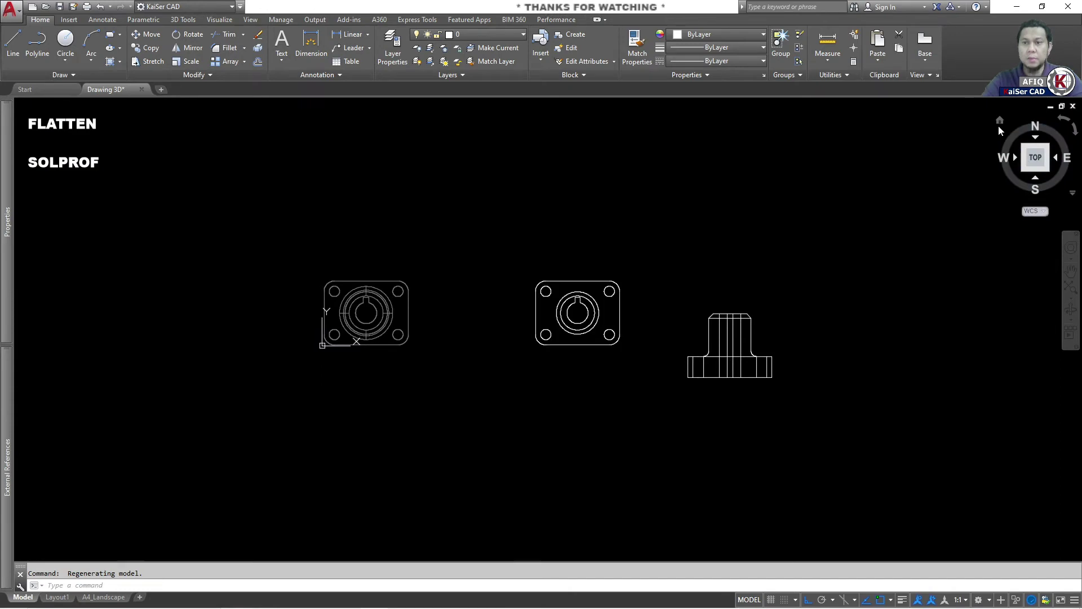
{"action": "left_click", "coordinate": [999, 121]}
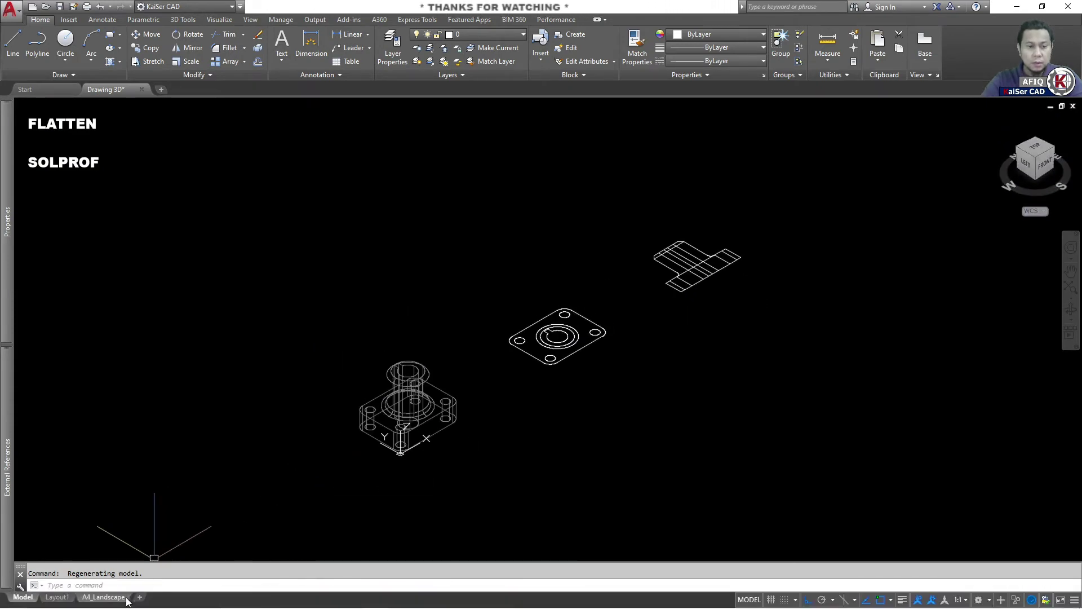
{"action": "mouse_move", "coordinate": [103, 597]}
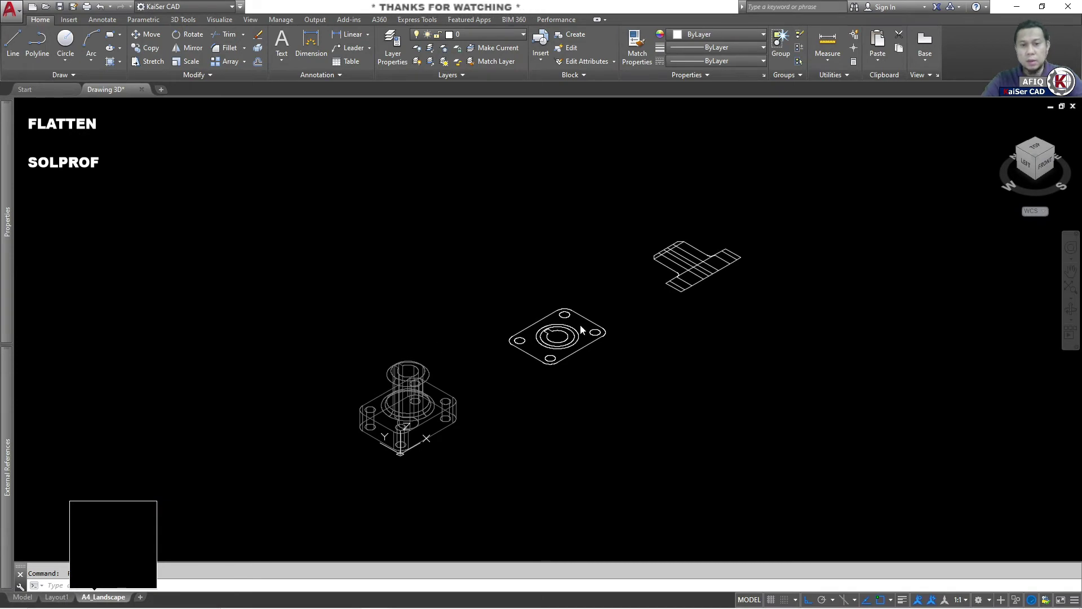
Run SOLPROF on the housing in Layout1's lower-right viewport with default options.
{"action": "key", "text": "ctrl+Page_Down"}
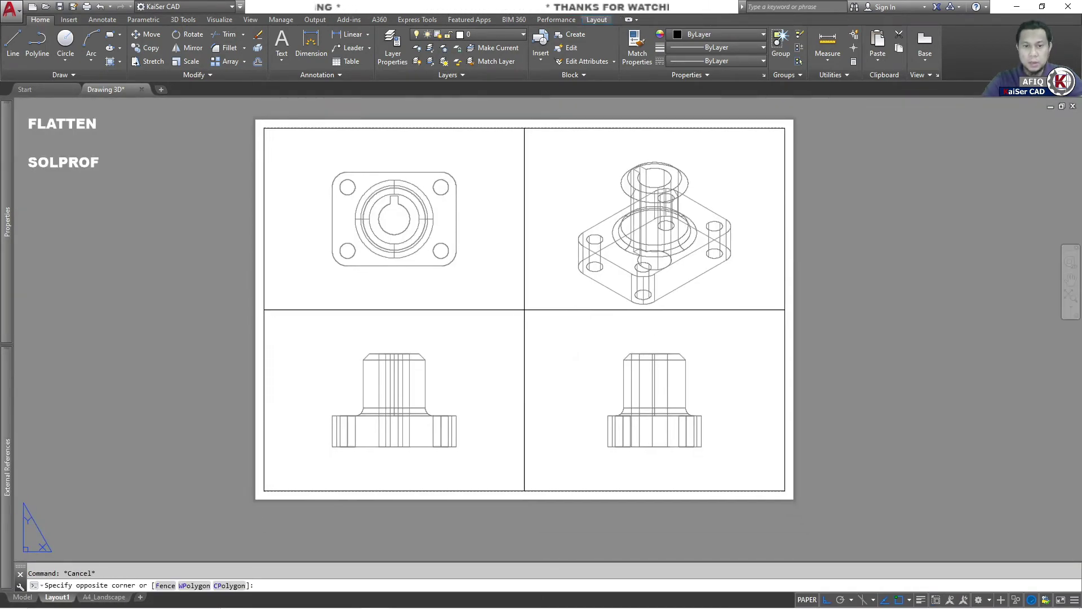
{"action": "double_click", "coordinate": [574, 361]}
{"action": "type", "text": "so"}
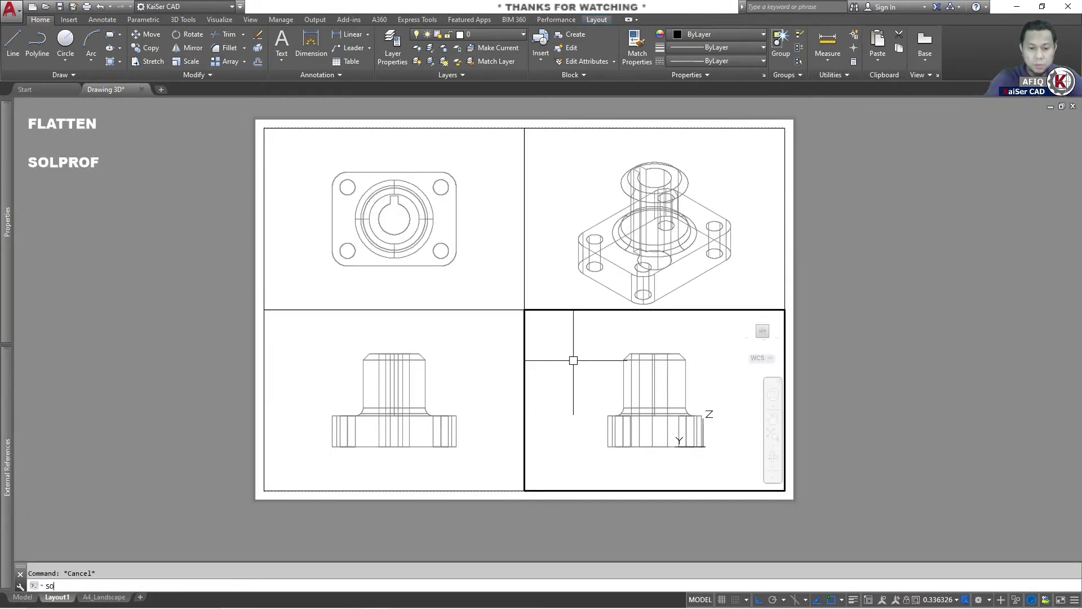
{"action": "type", "text": "prof"}
{"action": "key", "text": "Return"}
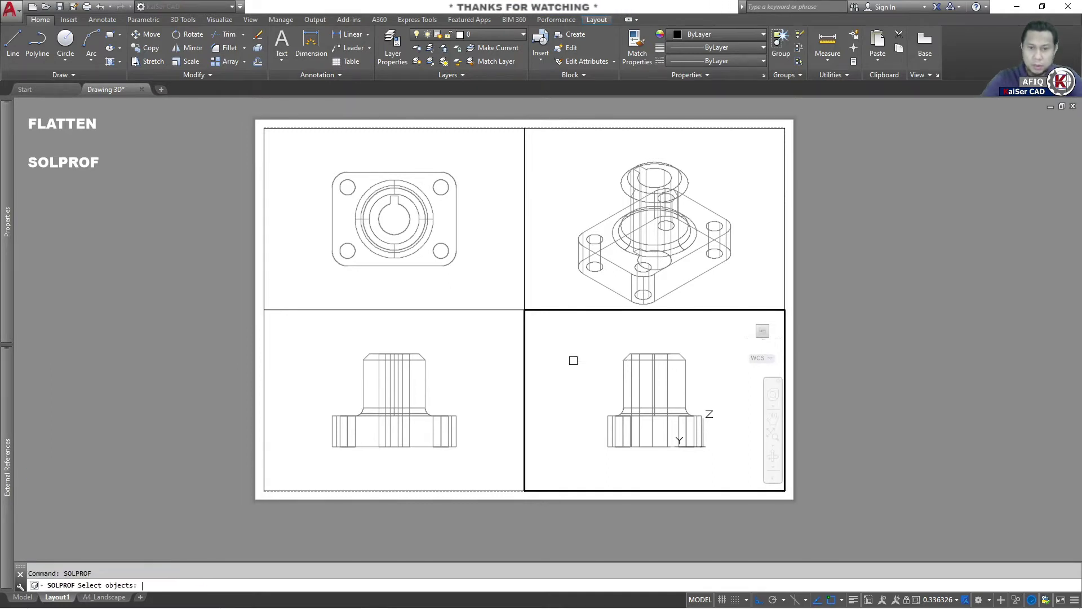
{"action": "left_click", "coordinate": [575, 342]}
{"action": "left_click", "coordinate": [712, 446]}
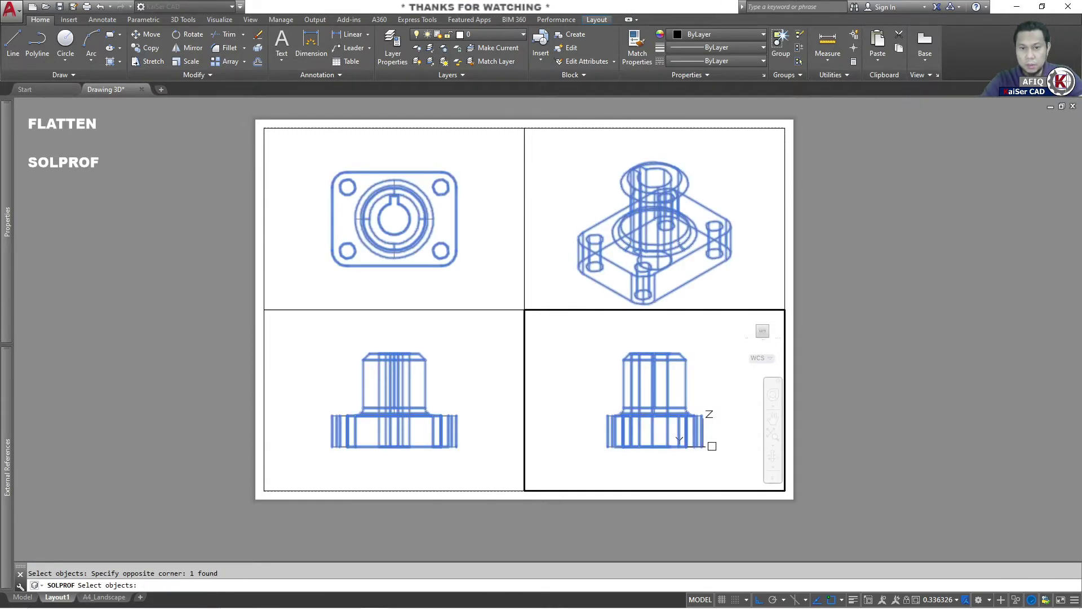
{"action": "key", "text": "Return"}
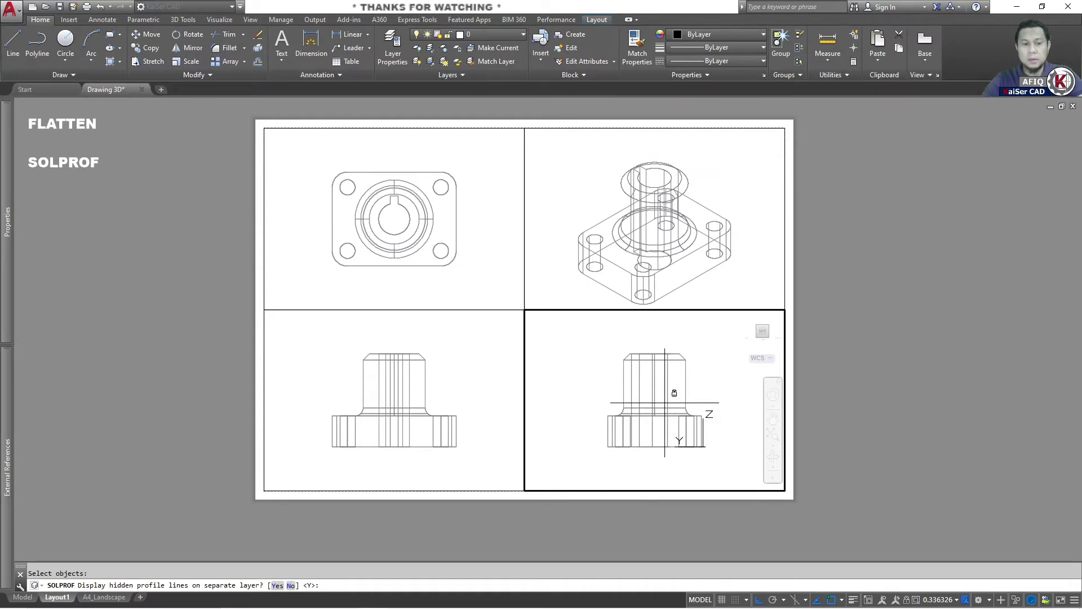
{"action": "key", "text": "Return"}
{"action": "key", "text": "Return"}
{"action": "key", "text": "Return"}
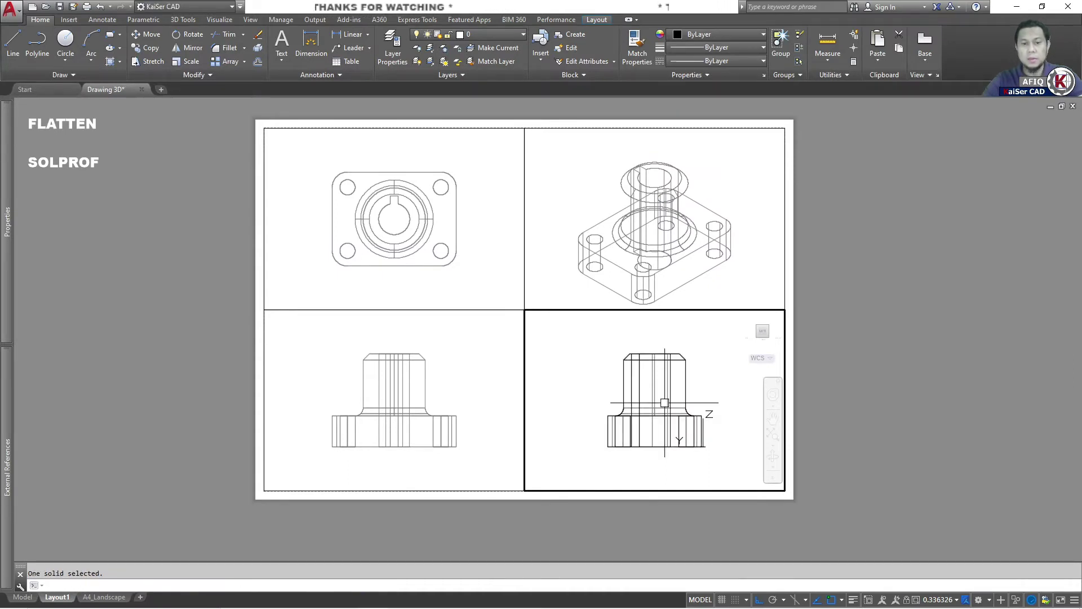
{"action": "left_click", "coordinate": [23, 597]}
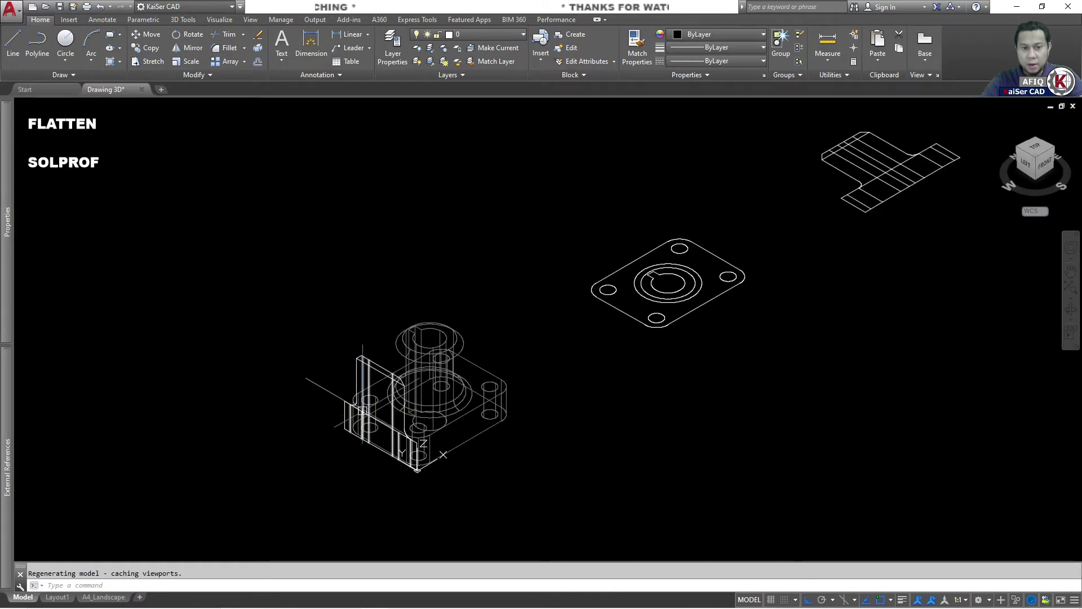
{"action": "type", "text": "M"}
In model space, move the side-view profile clear of the other parts.
{"action": "left_click", "coordinate": [269, 307]}
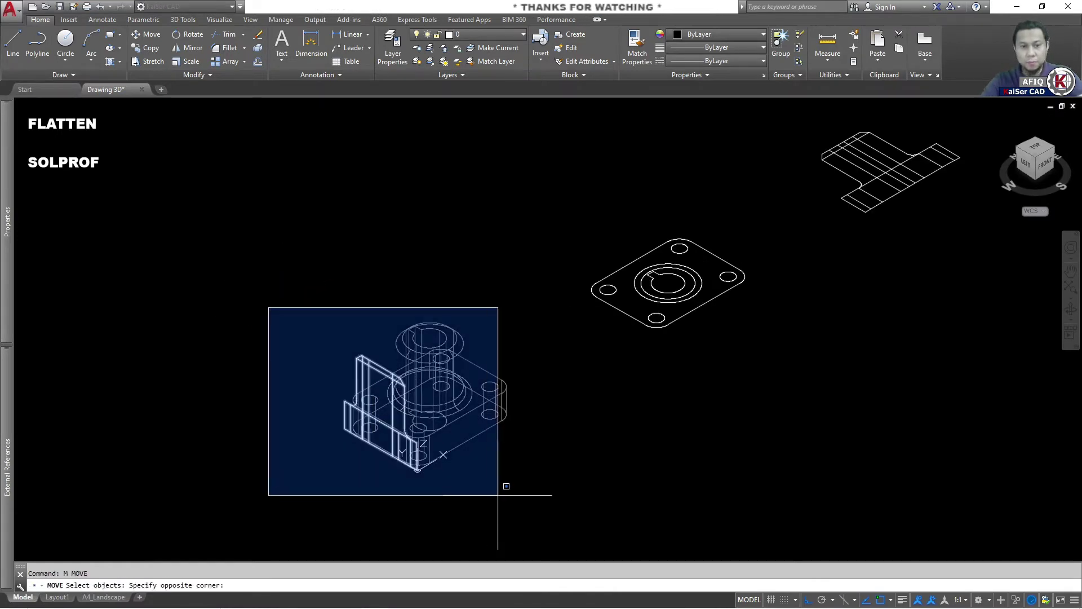
{"action": "left_click", "coordinate": [499, 493]}
{"action": "key", "text": "Return"}
{"action": "scroll", "coordinate": [608, 494], "scroll_direction": "up", "scroll_amount": 2}
{"action": "middle_click_drag", "start_coordinate": [704, 439], "coordinate": [608, 494]}
{"action": "scroll", "coordinate": [608, 493], "scroll_direction": "down", "scroll_amount": 2}
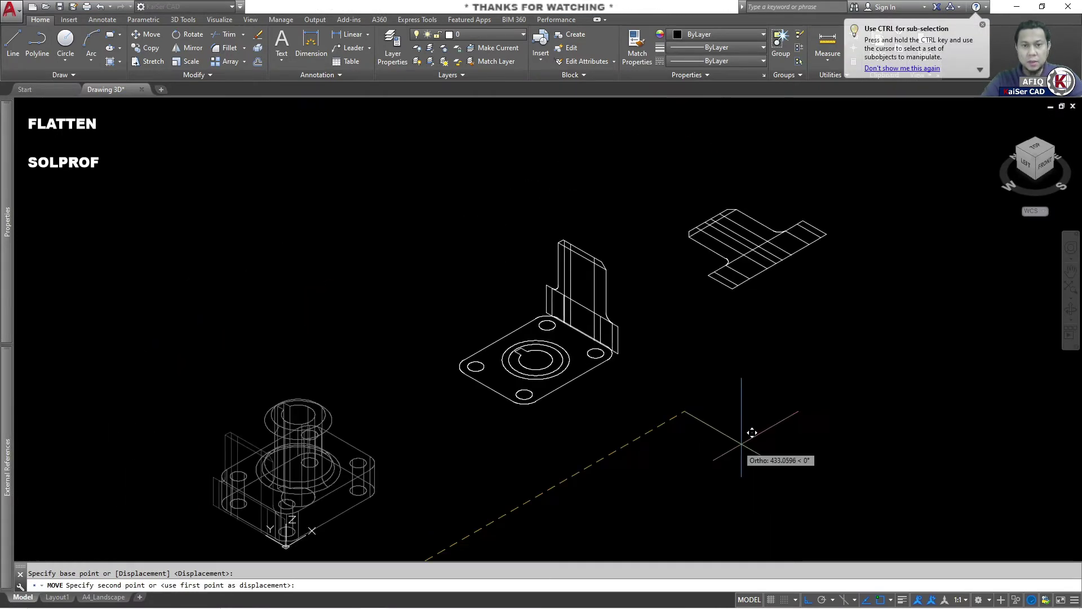
{"action": "middle_click_drag", "start_coordinate": [737, 447], "coordinate": [652, 513]}
{"action": "left_click", "coordinate": [960, 306]}
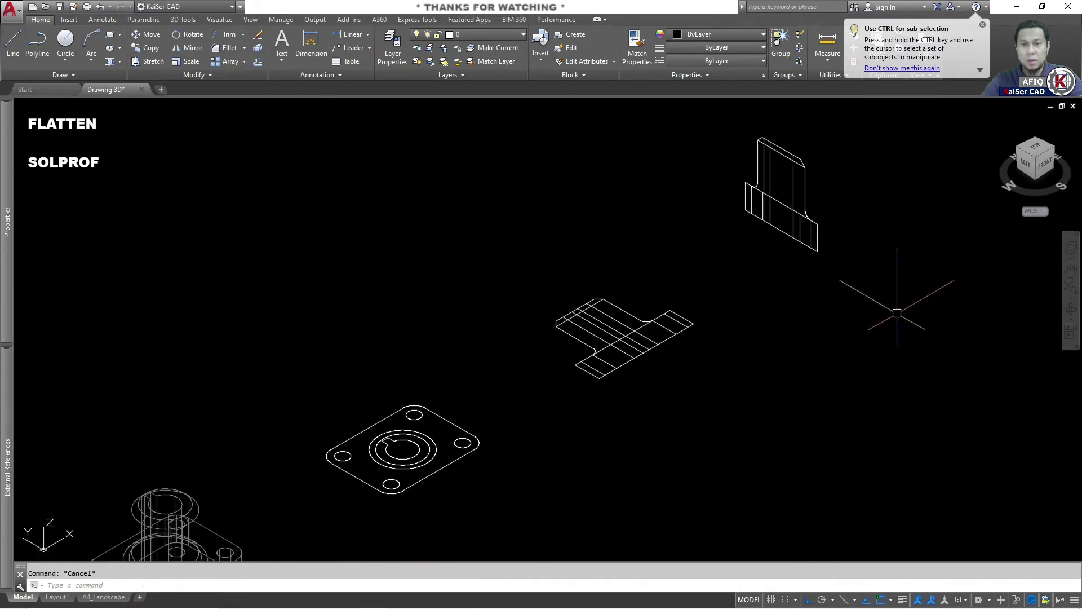
{"action": "middle_click_drag", "start_coordinate": [894, 309], "coordinate": [826, 360]}
3DROTATE the upright side-view profile 90° about the vertical axis.
{"action": "type", "text": "3drotate"}
{"action": "key", "text": "Return"}
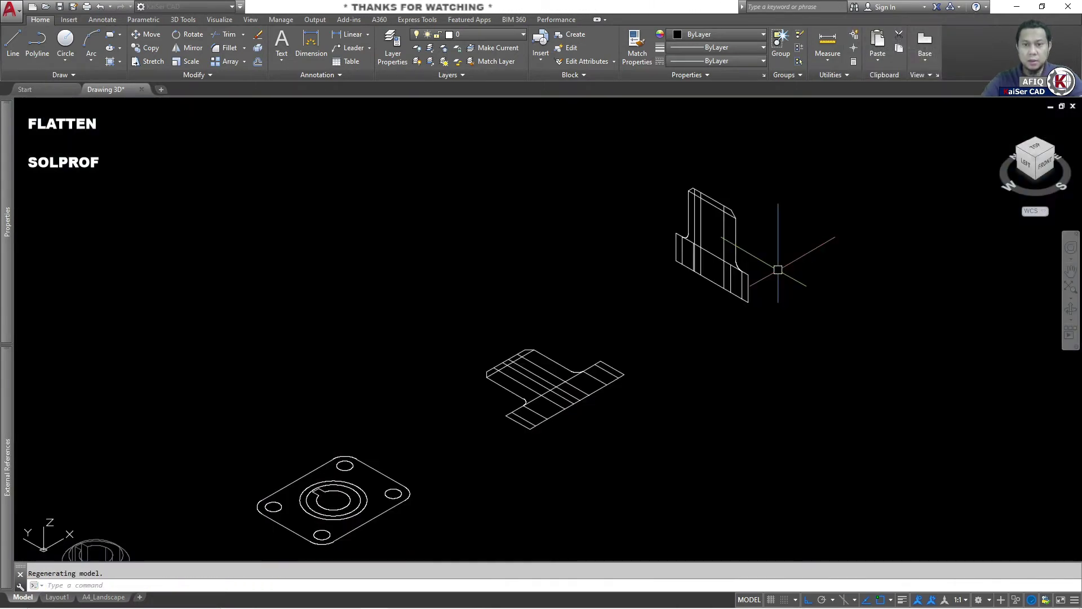
{"action": "left_click", "coordinate": [774, 197]}
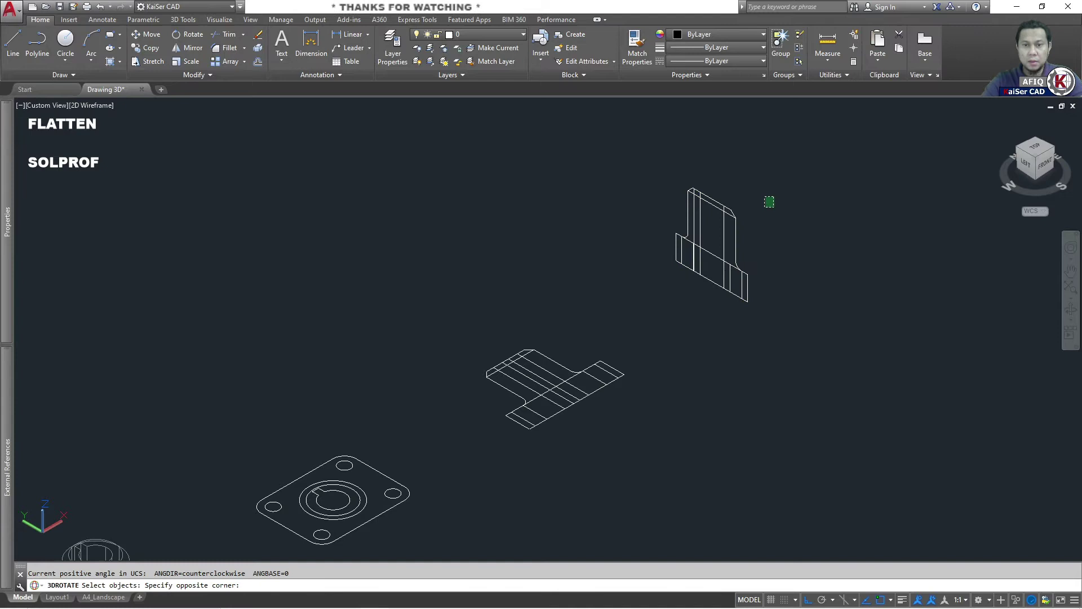
{"action": "left_click", "coordinate": [670, 302]}
{"action": "key", "text": "Return"}
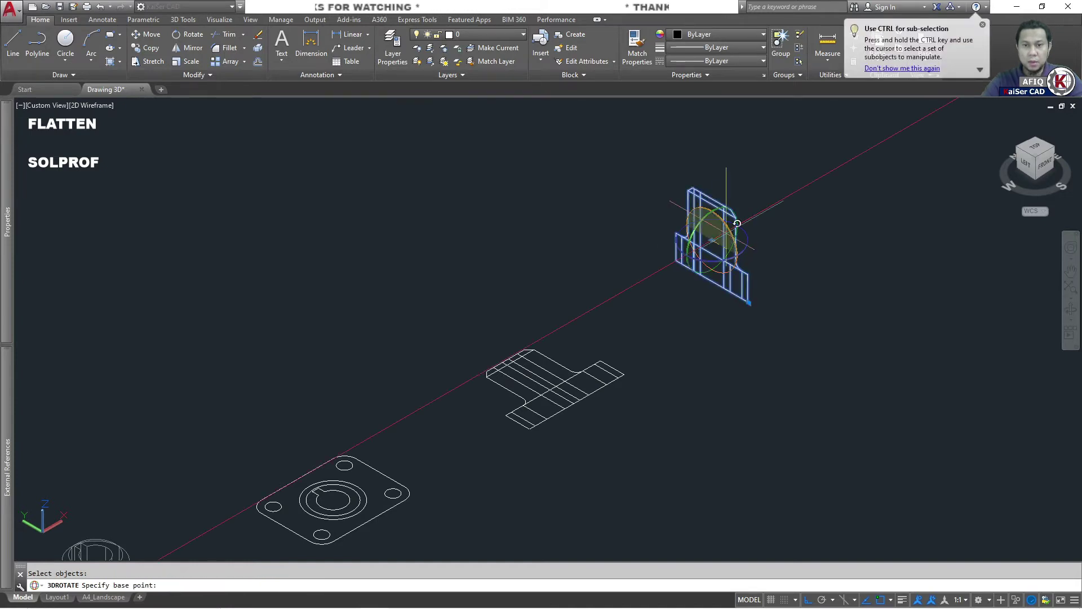
{"action": "left_click", "coordinate": [729, 235]}
{"action": "left_click", "coordinate": [732, 244]}
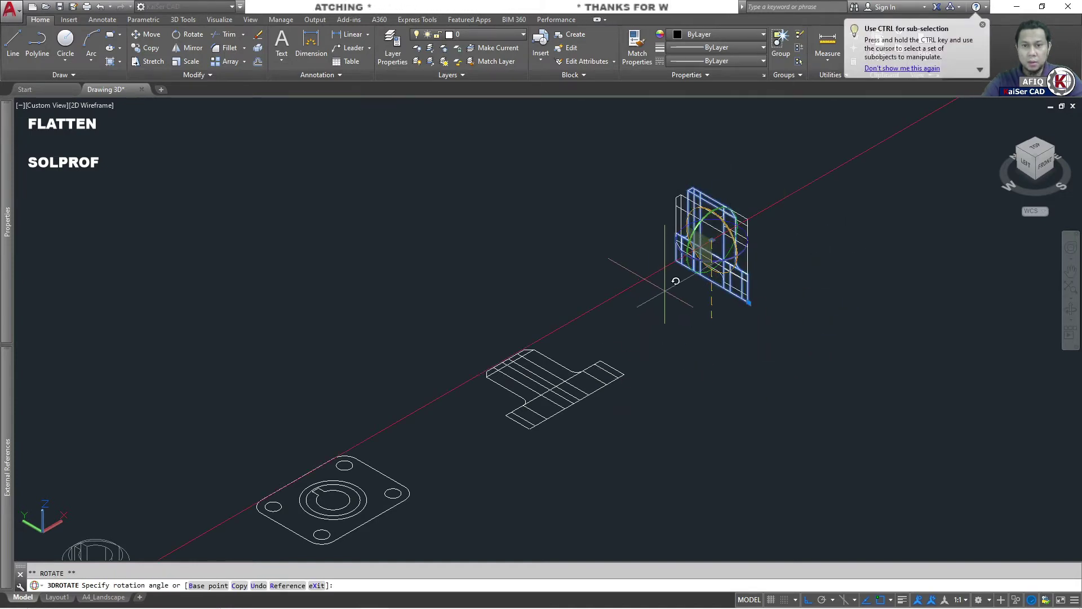
{"action": "type", "text": "90"}
{"action": "key", "text": "Return"}
Rotate the profile again about a second axis so it lies flat.
{"action": "key", "text": "Return"}
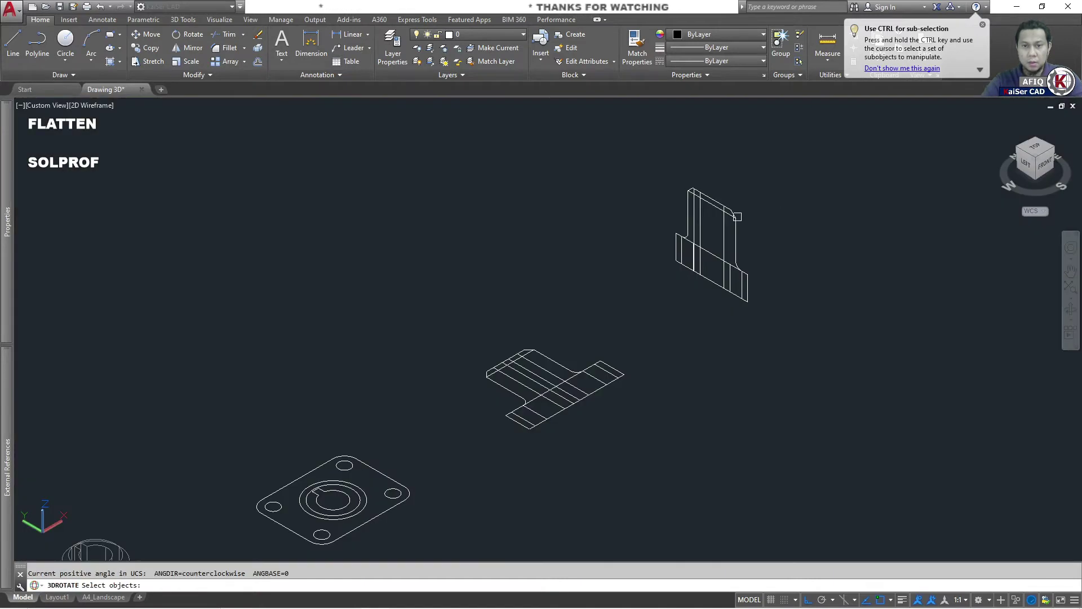
{"action": "left_click", "coordinate": [738, 216]}
{"action": "key", "text": "Return"}
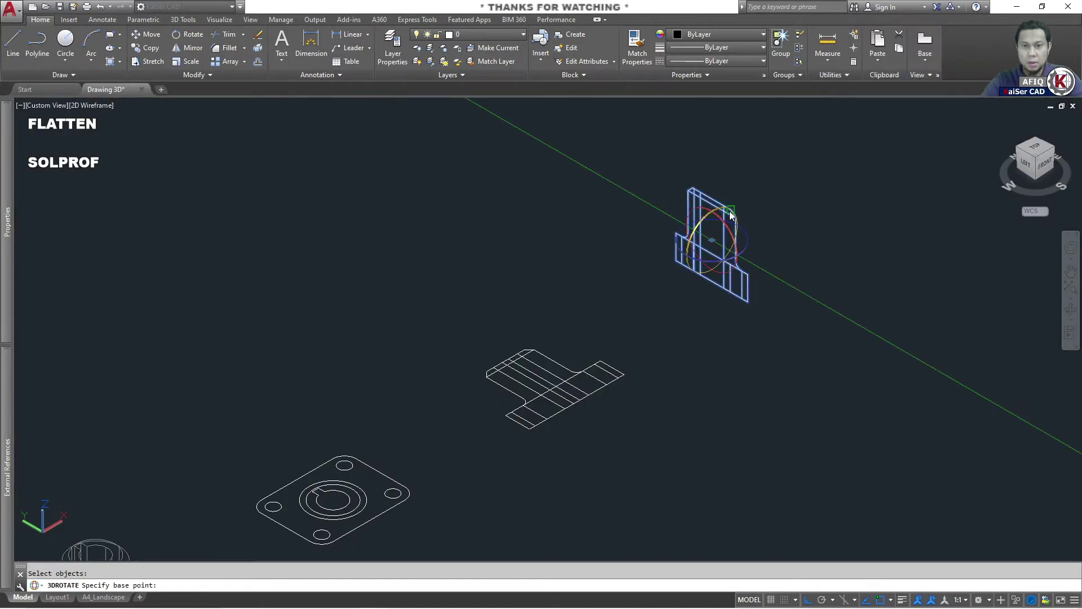
{"action": "left_click", "coordinate": [731, 214]}
{"action": "left_click", "coordinate": [722, 242]}
{"action": "left_click", "coordinate": [773, 319]}
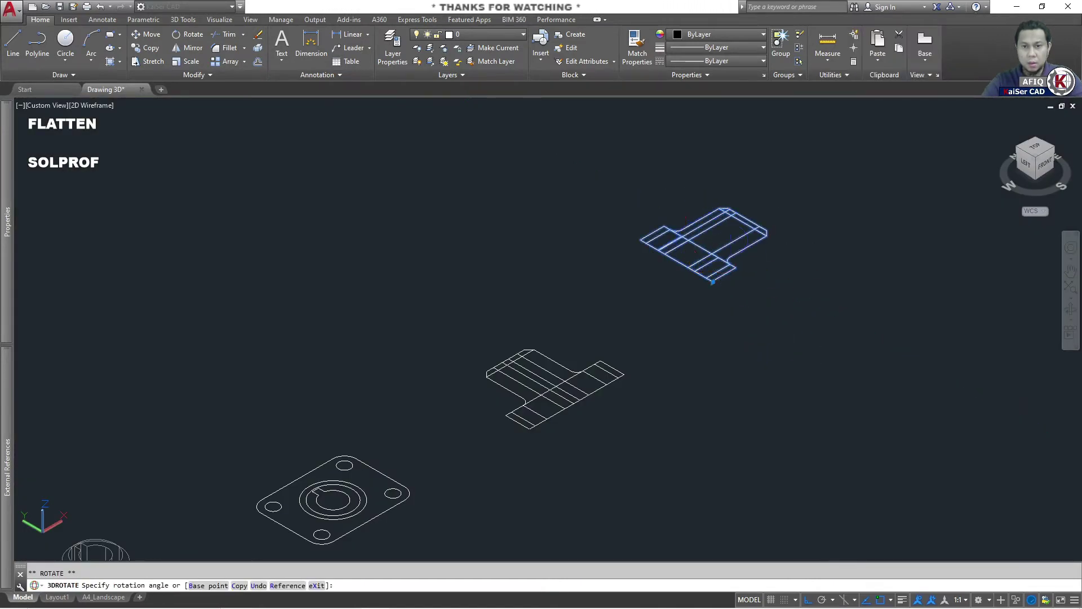
{"action": "scroll", "coordinate": [648, 293], "scroll_direction": "down", "scroll_amount": 2}
{"action": "key", "text": "Escape"}
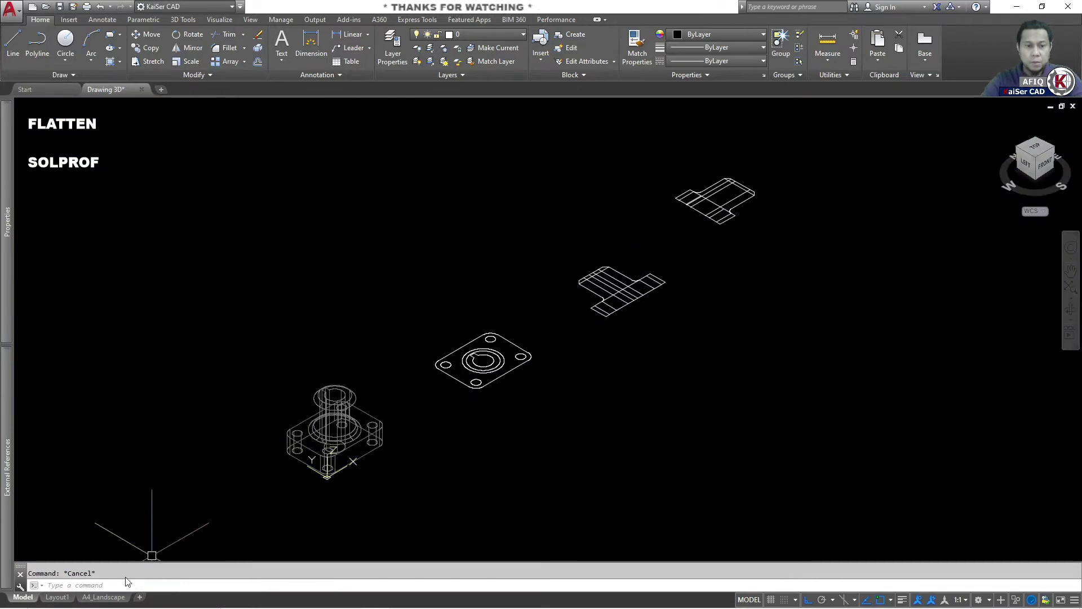
{"action": "left_click", "coordinate": [57, 597]}
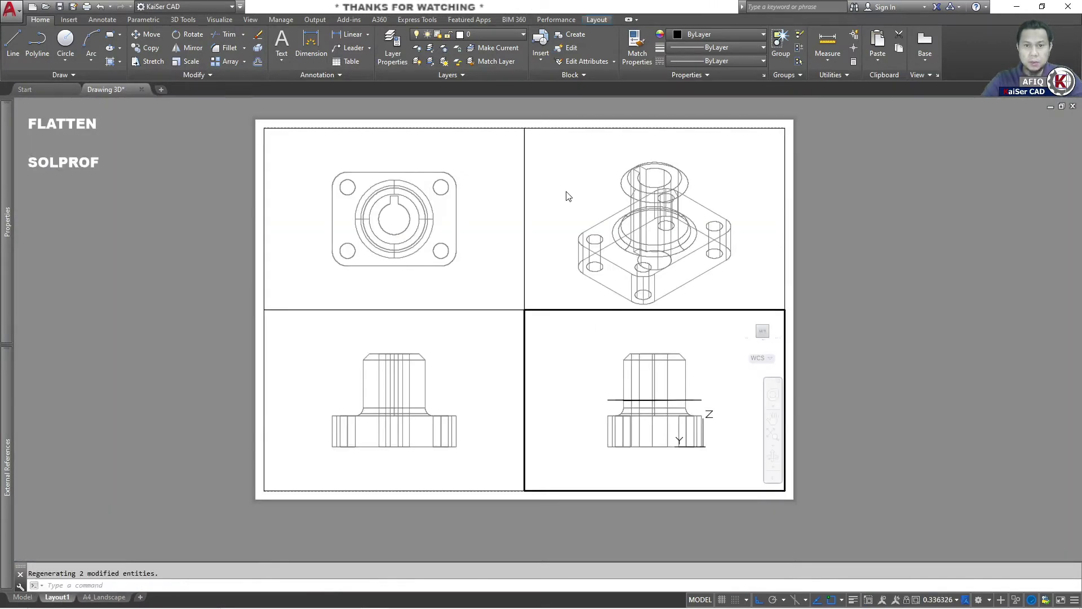
Run SOLPROF on the housing in the isometric top-right viewport with default options.
{"action": "left_click", "coordinate": [567, 193]}
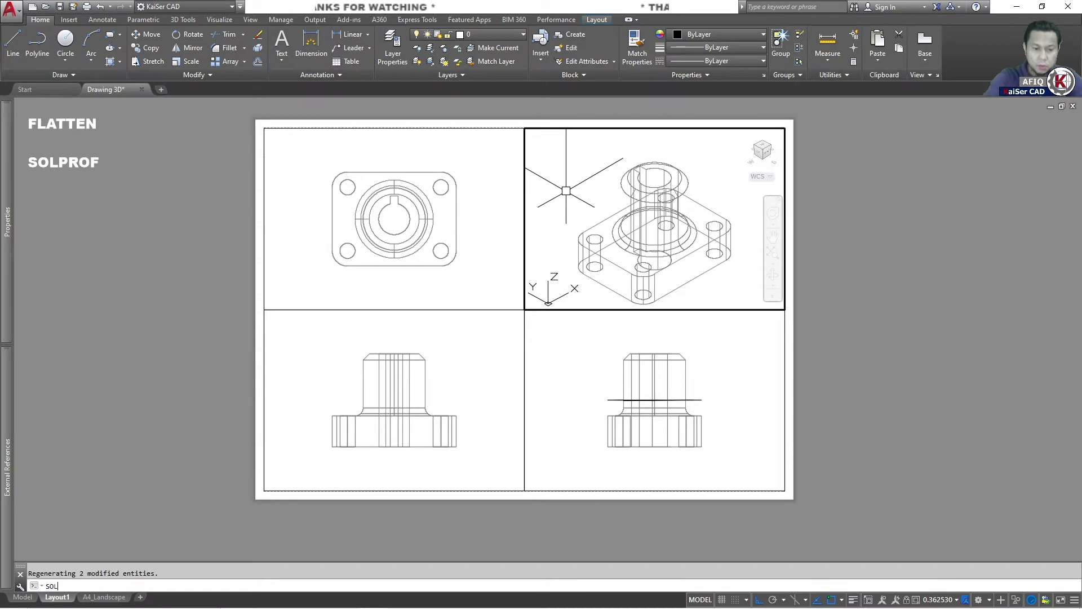
{"action": "type", "text": "ol"}
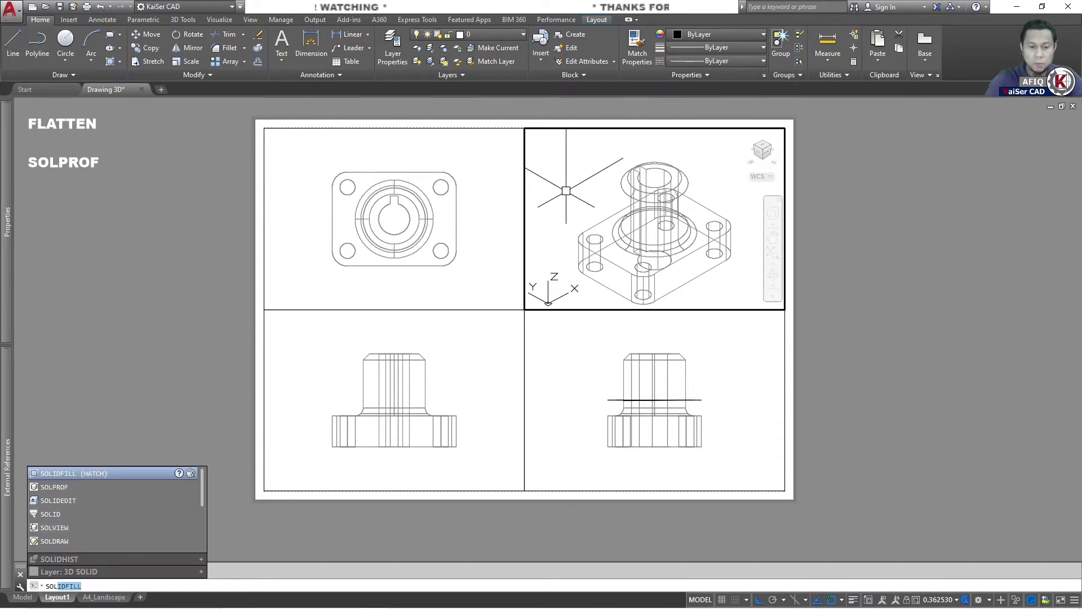
{"action": "key", "text": "Return"}
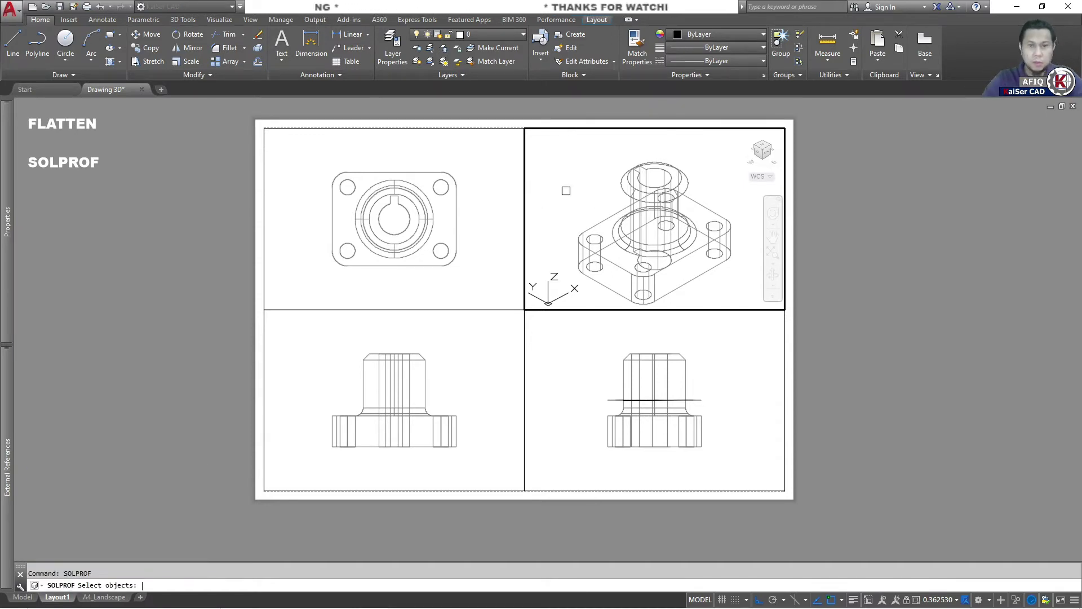
{"action": "left_click", "coordinate": [679, 249]}
{"action": "key", "text": "Return"}
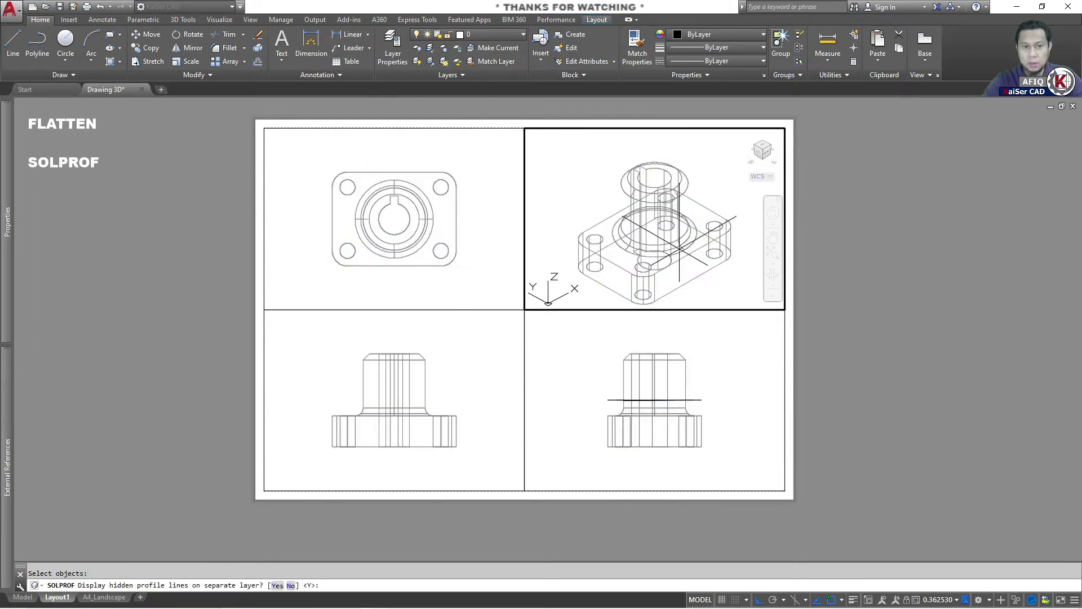
{"action": "key", "text": "Return"}
{"action": "key", "text": "Return"}
{"action": "key", "text": "Return"}
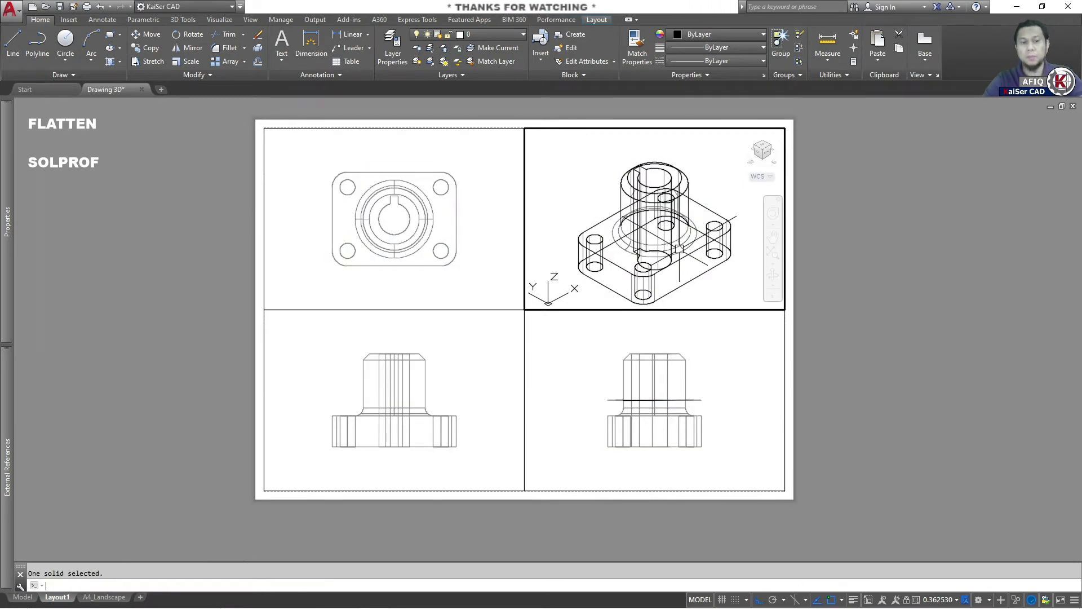
{"action": "left_click", "coordinate": [23, 598]}
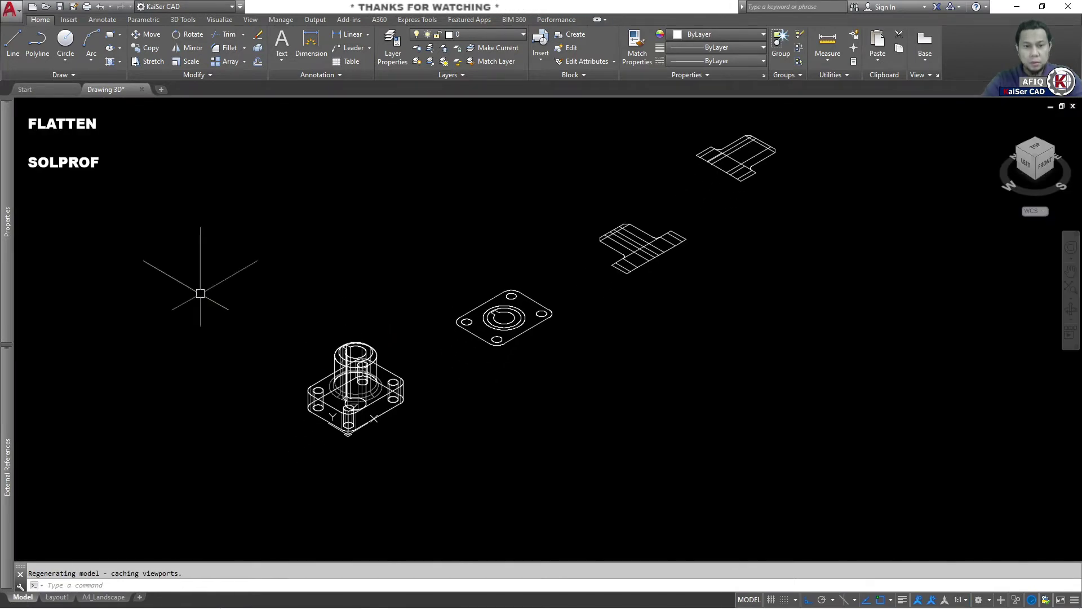
Window-select the housing and start moving it, then cancel the move.
{"action": "left_click", "coordinate": [185, 292]}
{"action": "left_click", "coordinate": [426, 471]}
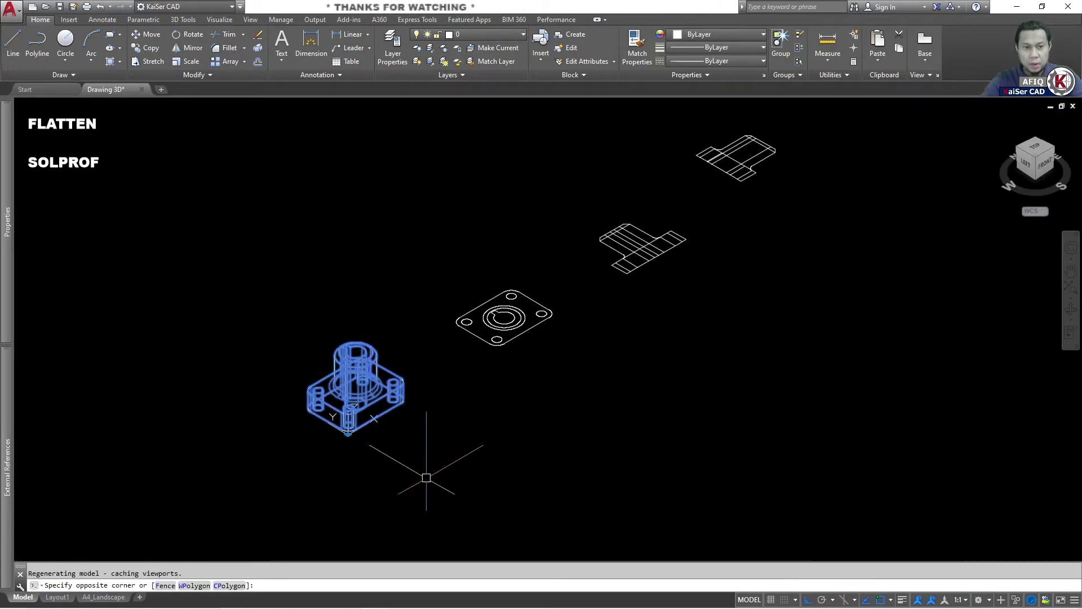
{"action": "key", "text": "Return"}
{"action": "left_click", "coordinate": [472, 456]}
{"action": "middle_click_drag", "start_coordinate": [728, 349], "coordinate": [483, 515]}
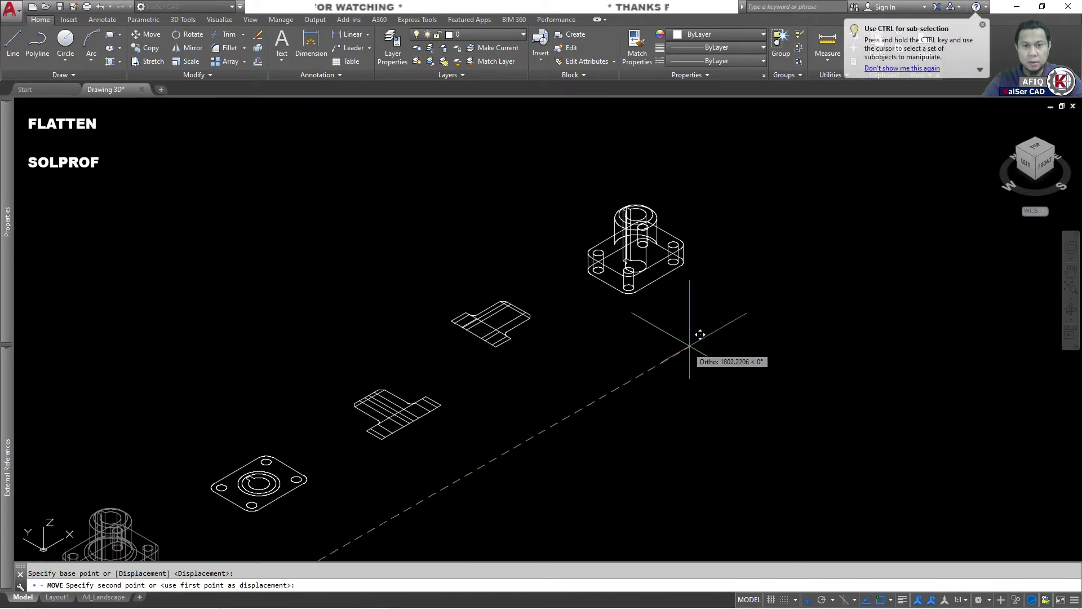
{"action": "key", "text": "Escape"}
Select the housing's hidden profile lines on layer PH-202276C and delete them.
{"action": "scroll", "coordinate": [640, 236], "scroll_direction": "up", "scroll_amount": 6}
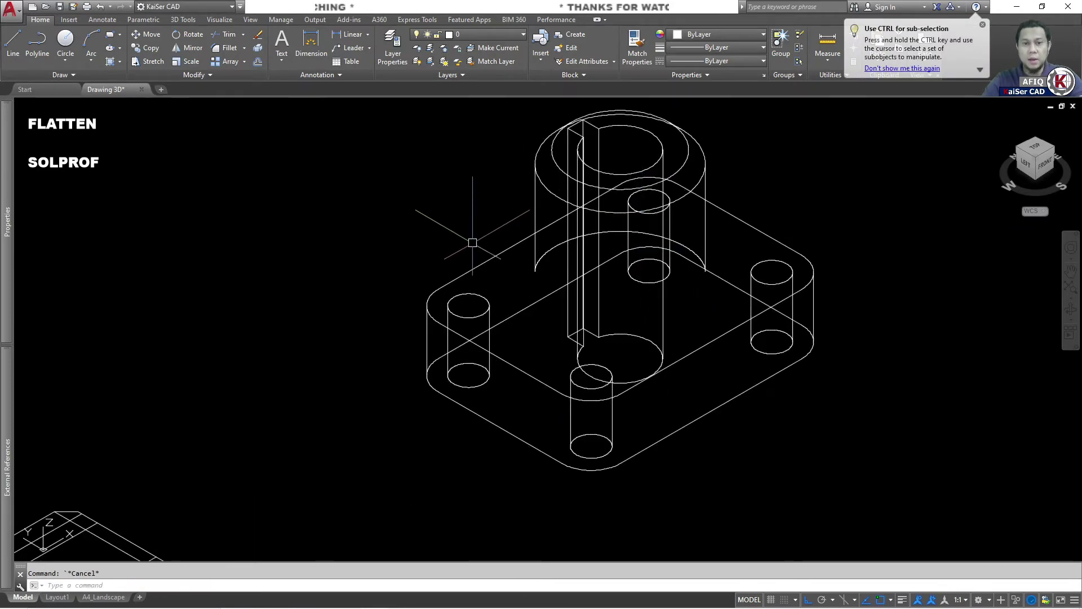
{"action": "scroll", "coordinate": [564, 217], "scroll_direction": "down", "scroll_amount": 3}
{"action": "scroll", "coordinate": [569, 231], "scroll_direction": "up", "scroll_amount": 5}
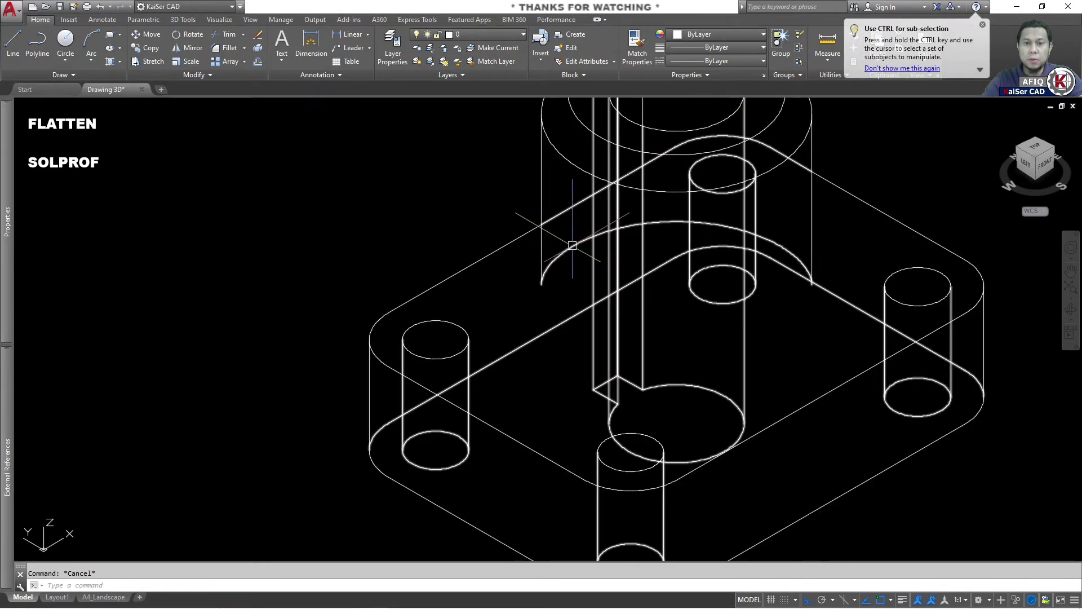
{"action": "left_click", "coordinate": [572, 245]}
{"action": "scroll", "coordinate": [522, 305], "scroll_direction": "down", "scroll_amount": 2}
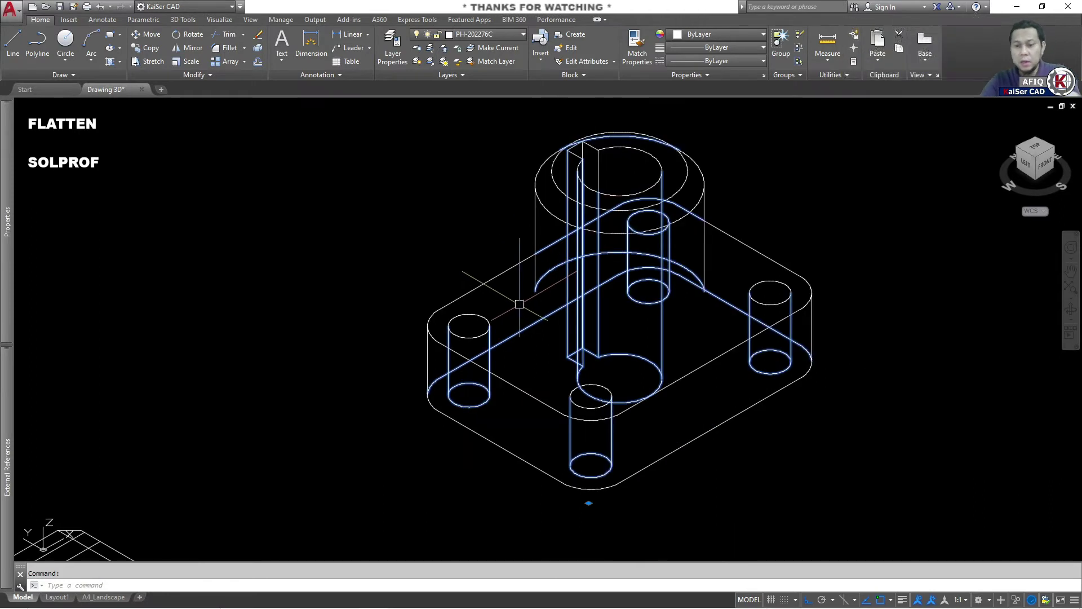
{"action": "key", "text": "Delete"}
Pan to frame all the parts and switch to the TOP view.
{"action": "scroll", "coordinate": [494, 264], "scroll_direction": "down", "scroll_amount": 2}
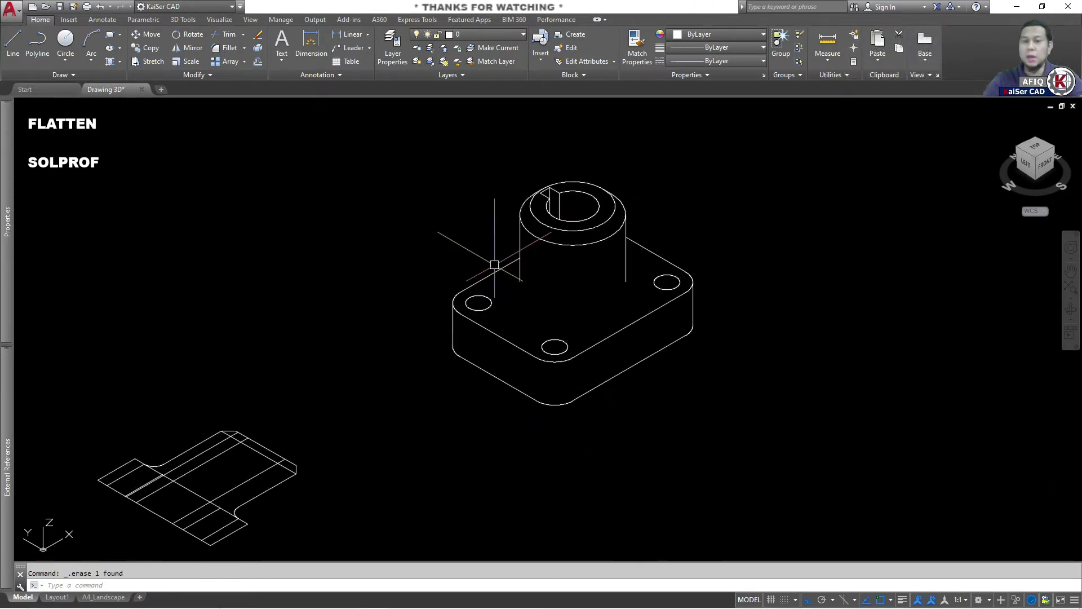
{"action": "scroll", "coordinate": [494, 264], "scroll_direction": "down", "scroll_amount": 2}
{"action": "middle_click_drag", "start_coordinate": [495, 265], "coordinate": [559, 256]}
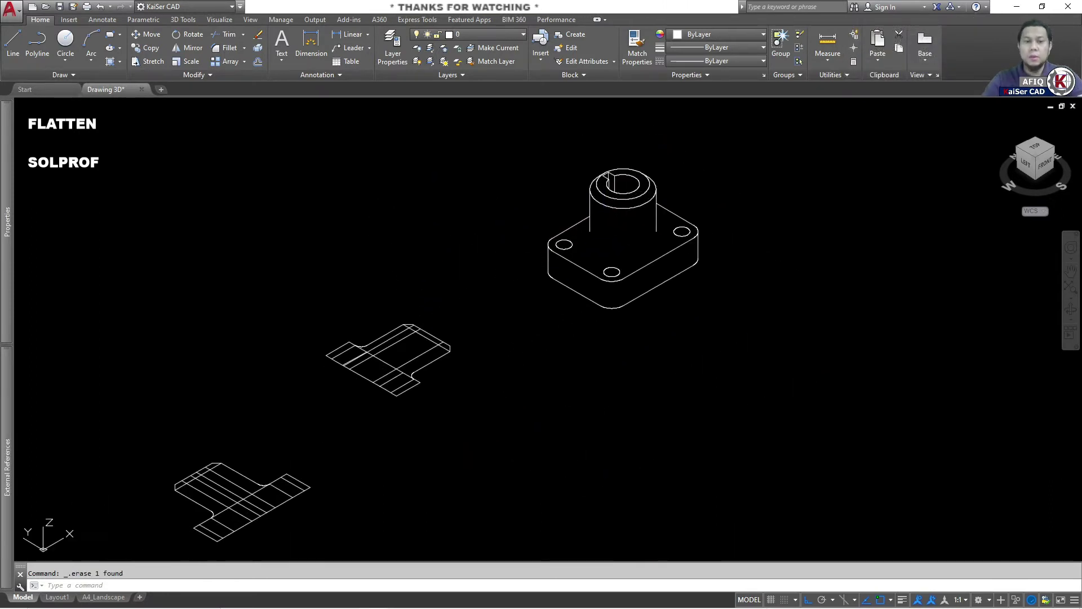
{"action": "left_click", "coordinate": [1037, 148]}
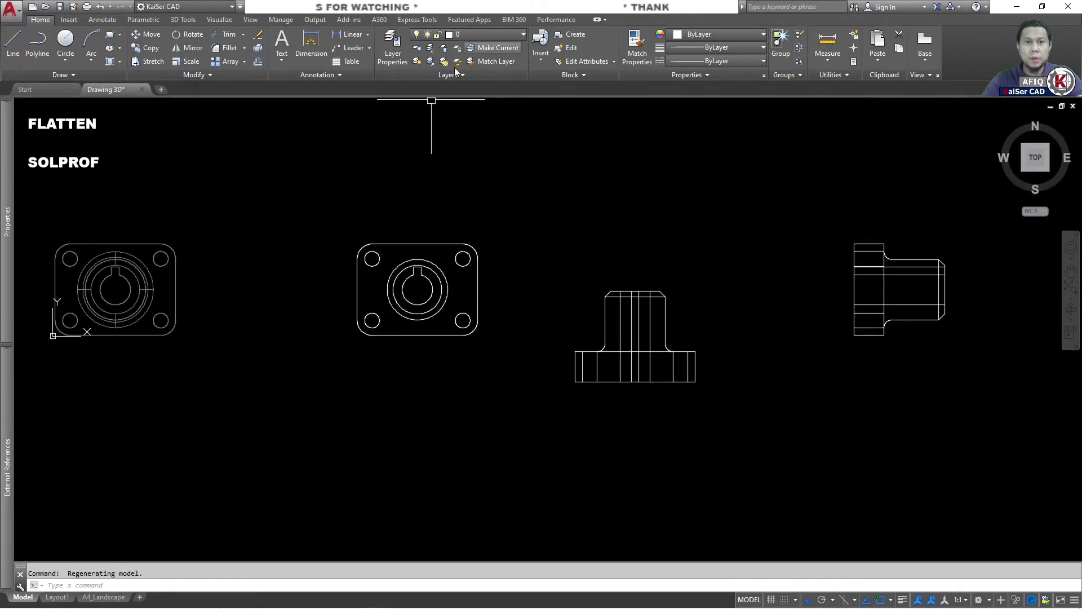
{"action": "type", "text": "LA"}
Open the layer list, inspect the PH-202276C and PH-2022770 layers, then close it.
{"action": "key", "text": "Return"}
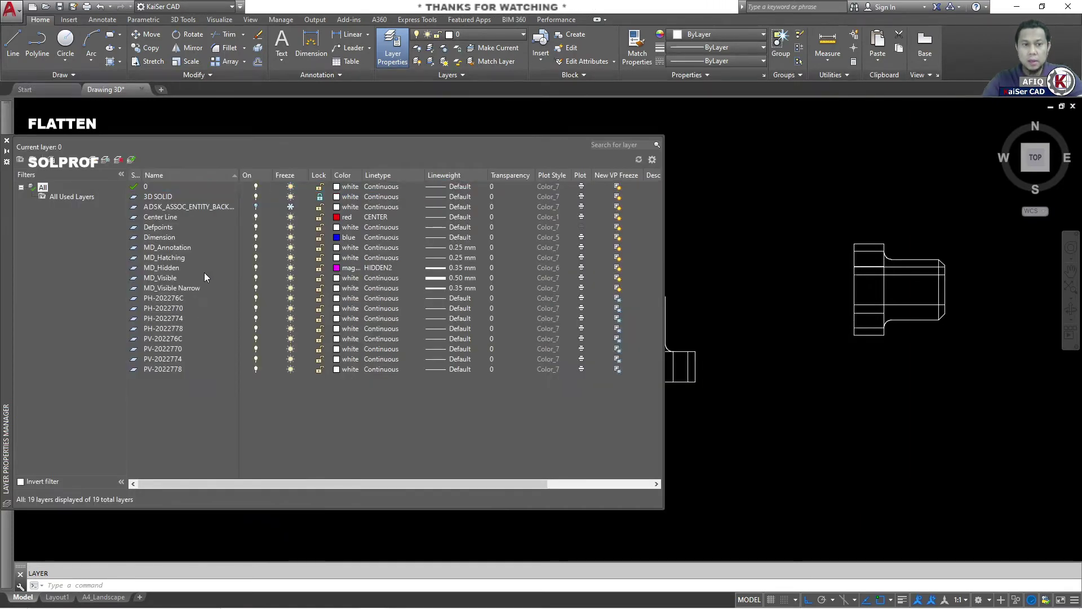
{"action": "left_click_drag", "start_coordinate": [205, 268], "coordinate": [447, 289]}
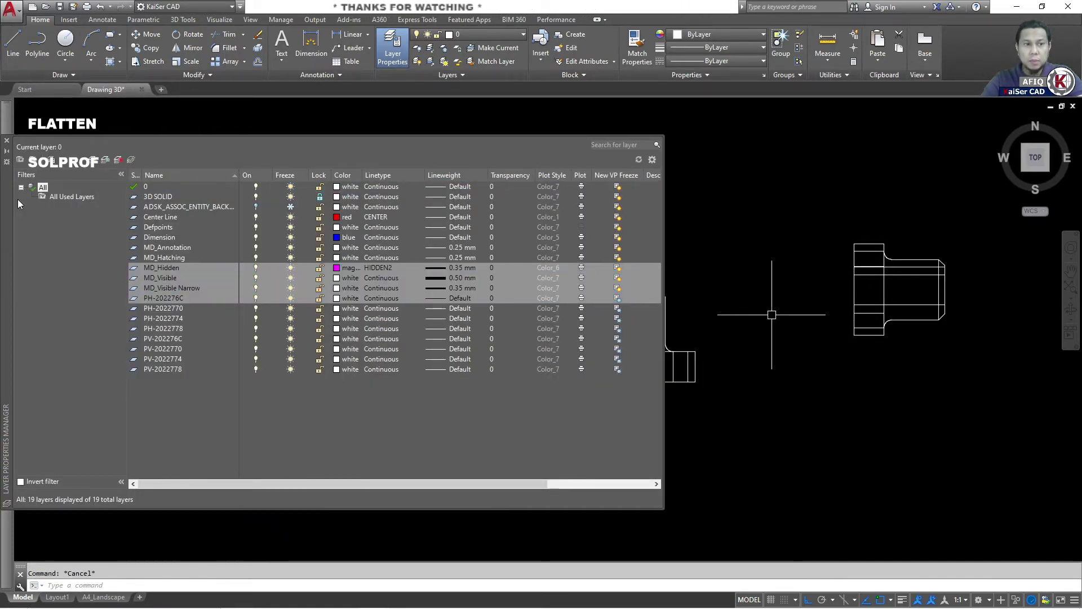
{"action": "left_click_drag", "start_coordinate": [9, 208], "coordinate": [130, 181]}
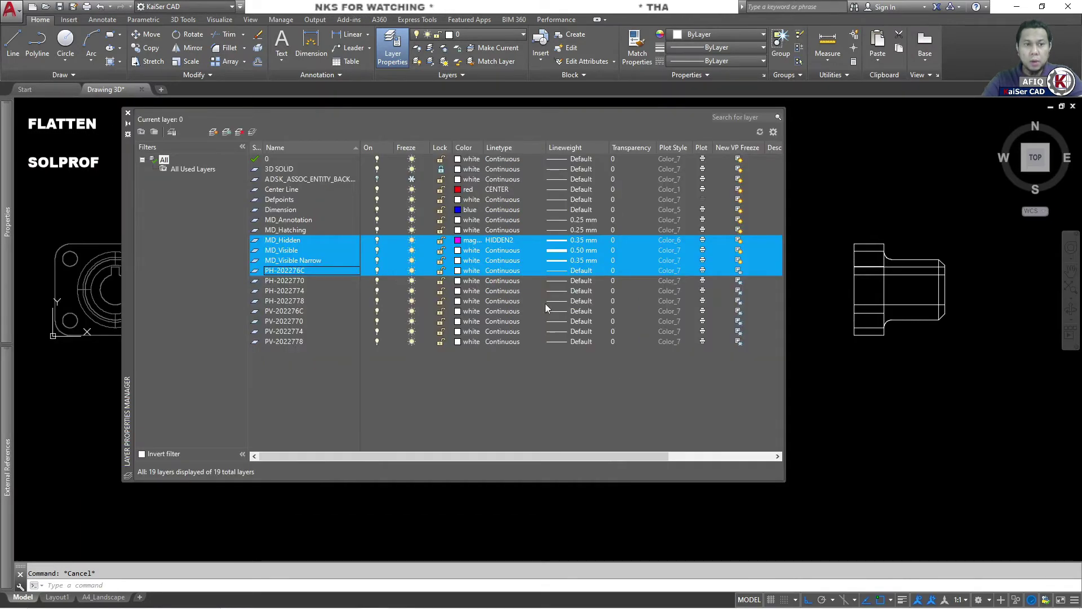
{"action": "left_click", "coordinate": [616, 372]}
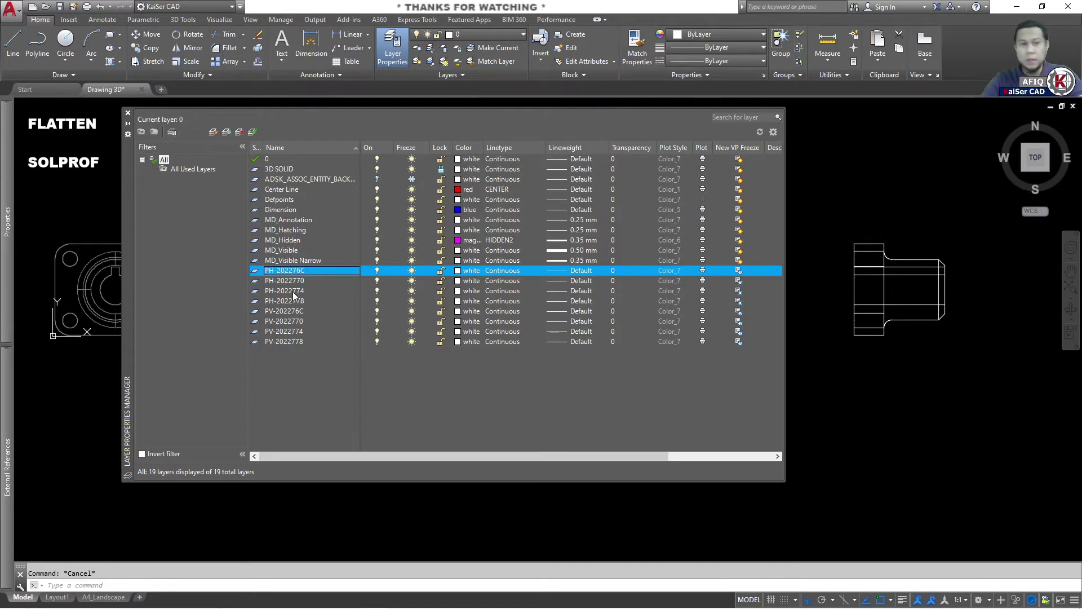
{"action": "left_click", "coordinate": [291, 282]}
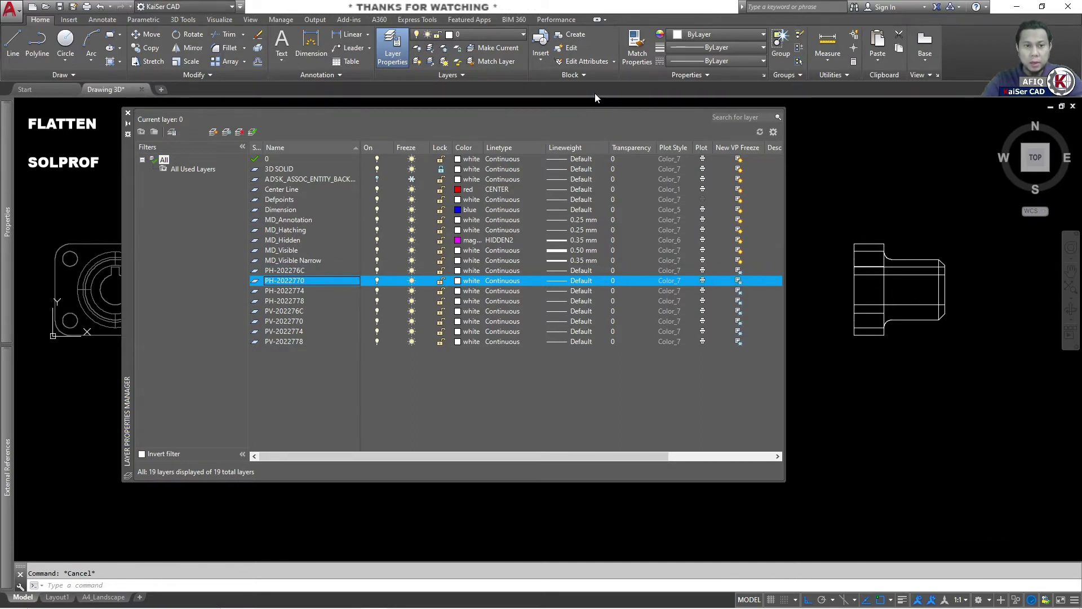
{"action": "left_click", "coordinate": [128, 113]}
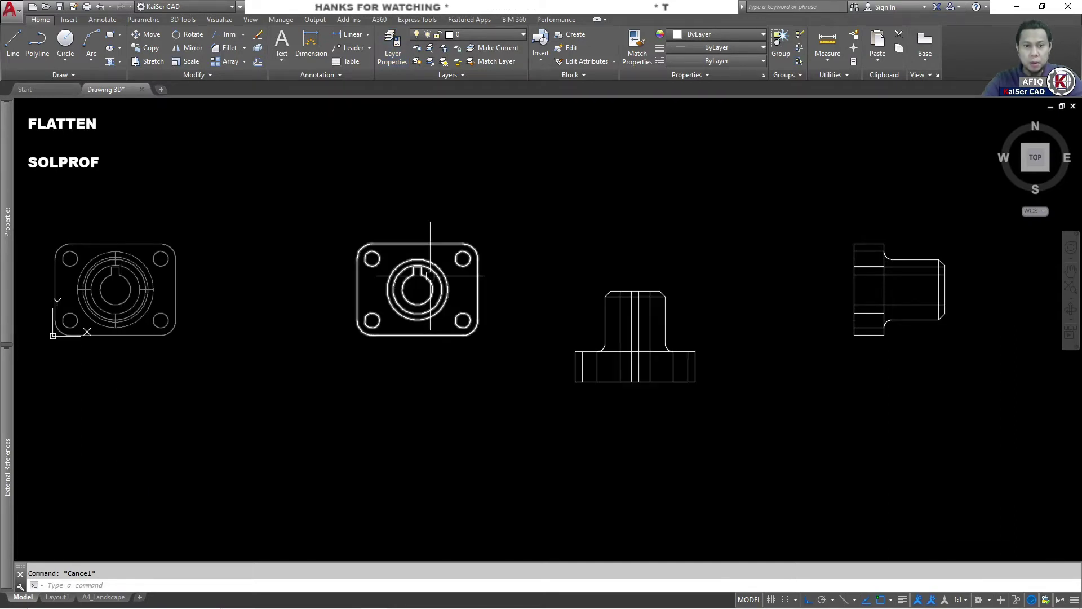
Pan out to show the plan and side views and reopen the Layer Properties Manager.
{"action": "scroll", "coordinate": [634, 337], "scroll_direction": "up", "scroll_amount": 5}
{"action": "scroll", "coordinate": [564, 304], "scroll_direction": "down", "scroll_amount": 3}
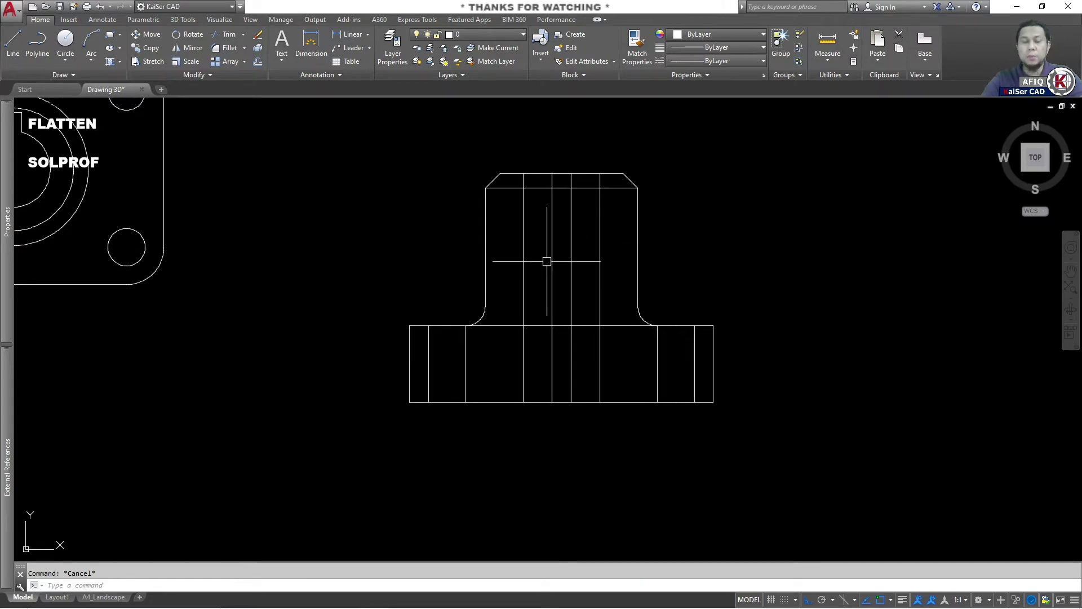
{"action": "scroll", "coordinate": [546, 255], "scroll_direction": "down", "scroll_amount": 2}
{"action": "mouse_move", "coordinate": [513, 262]}
{"action": "middle_mouse_down"}
{"action": "mouse_move", "coordinate": [452, 269]}
{"action": "mouse_move", "coordinate": [381, 299]}
{"action": "middle_mouse_up"}
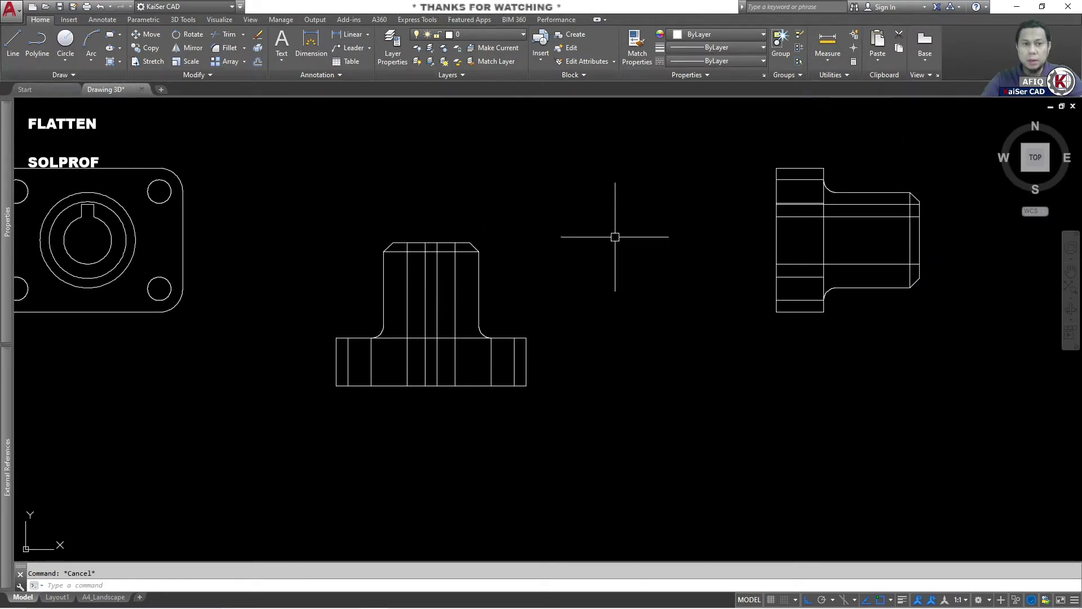
{"action": "type", "text": "LA"}
{"action": "type", "text": "LAYER"}
{"action": "key", "text": "Return"}
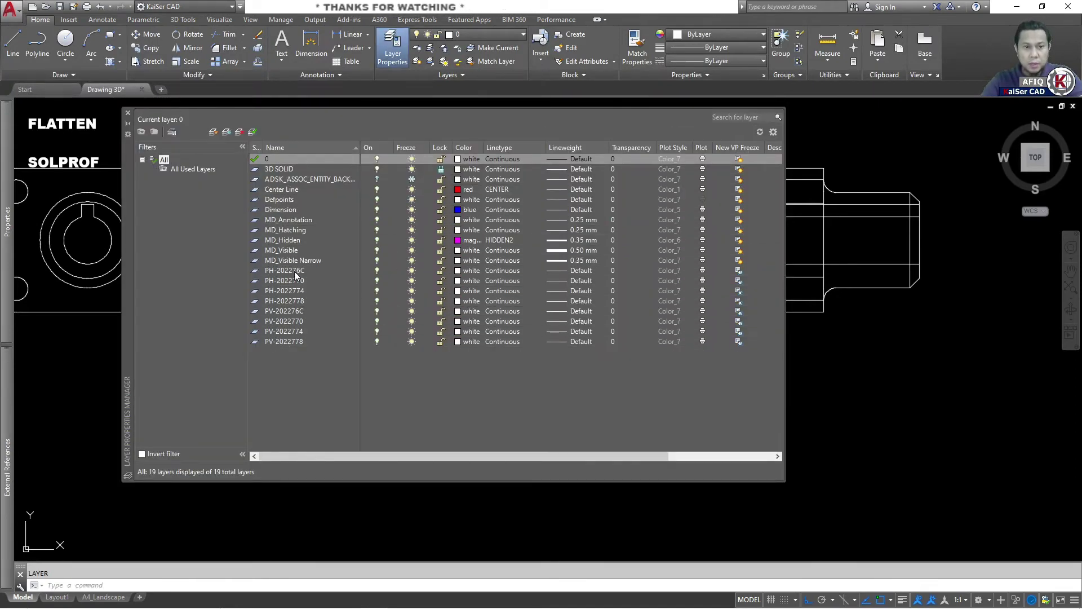
Select the four PH layers and set their colour to magenta.
{"action": "left_click", "coordinate": [294, 273]}
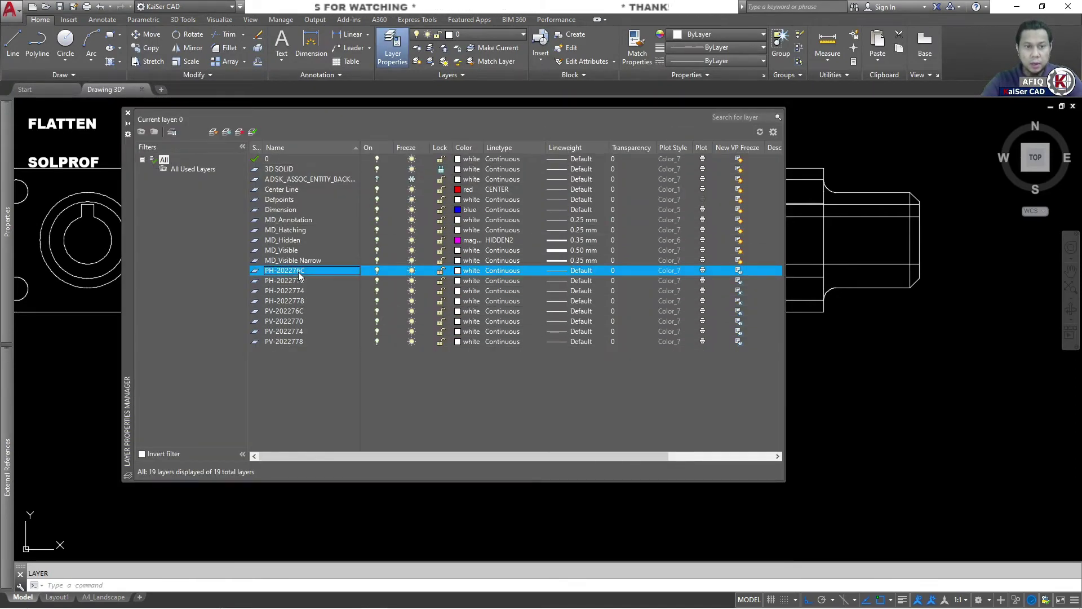
{"action": "left_click", "coordinate": [297, 301], "text": "shift"}
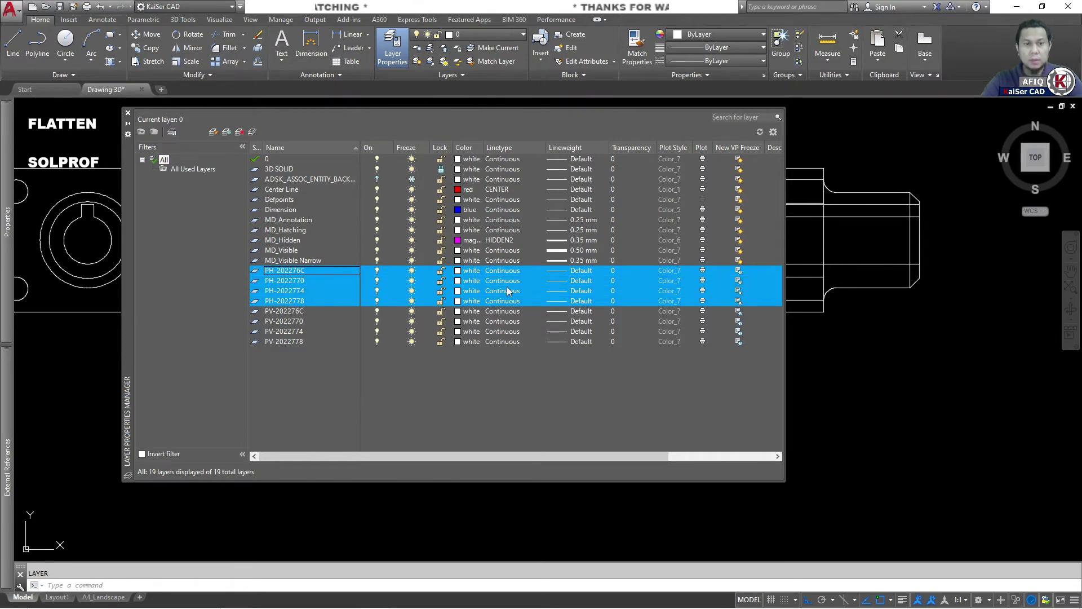
{"action": "left_click", "coordinate": [457, 272]}
{"action": "left_click", "coordinate": [510, 321]}
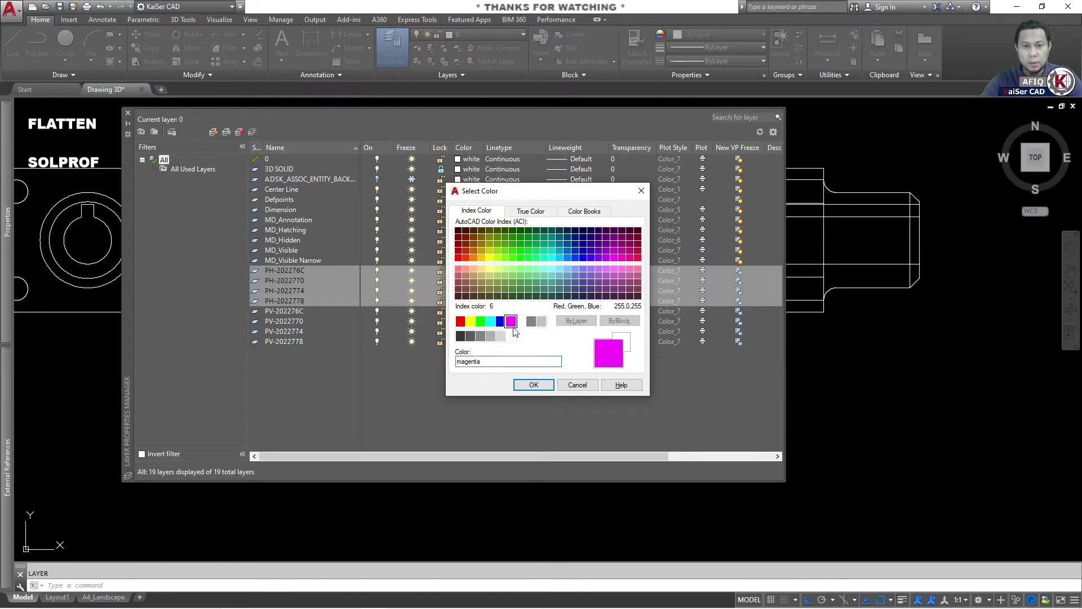
{"action": "left_click", "coordinate": [532, 384]}
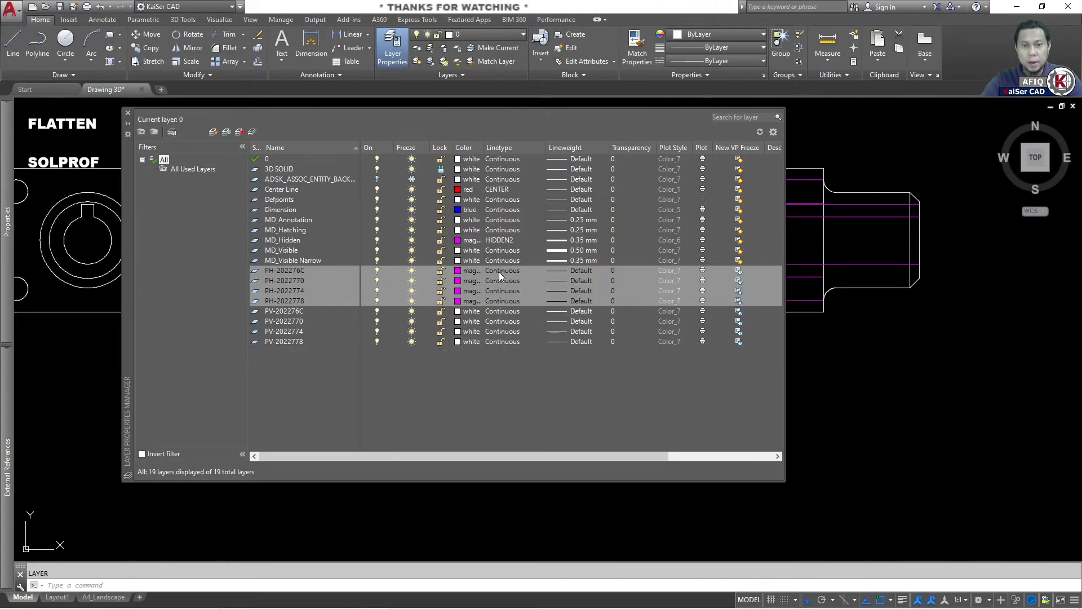
Give the PH layers the HIDDEN2 linetype and close the layer palette.
{"action": "left_click", "coordinate": [535, 292]}
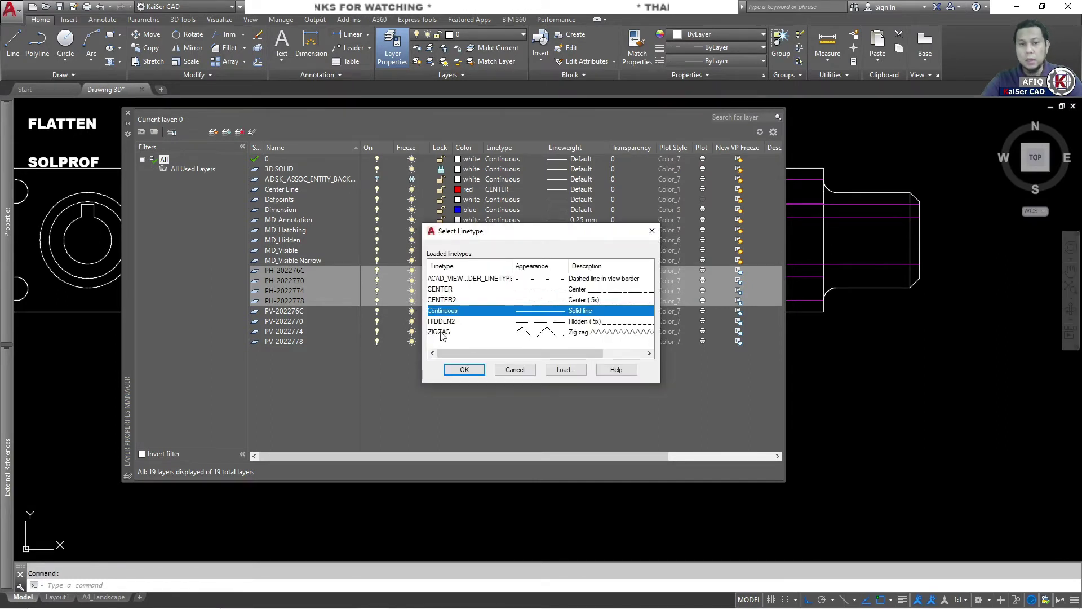
{"action": "left_click", "coordinate": [442, 265]}
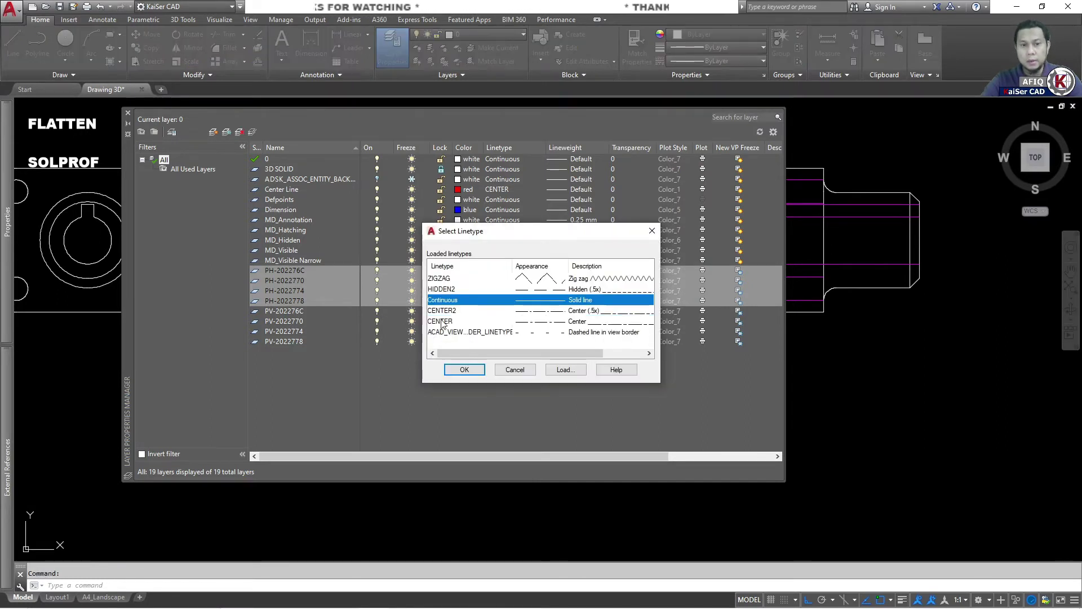
{"action": "left_click", "coordinate": [443, 289]}
{"action": "left_click", "coordinate": [466, 370]}
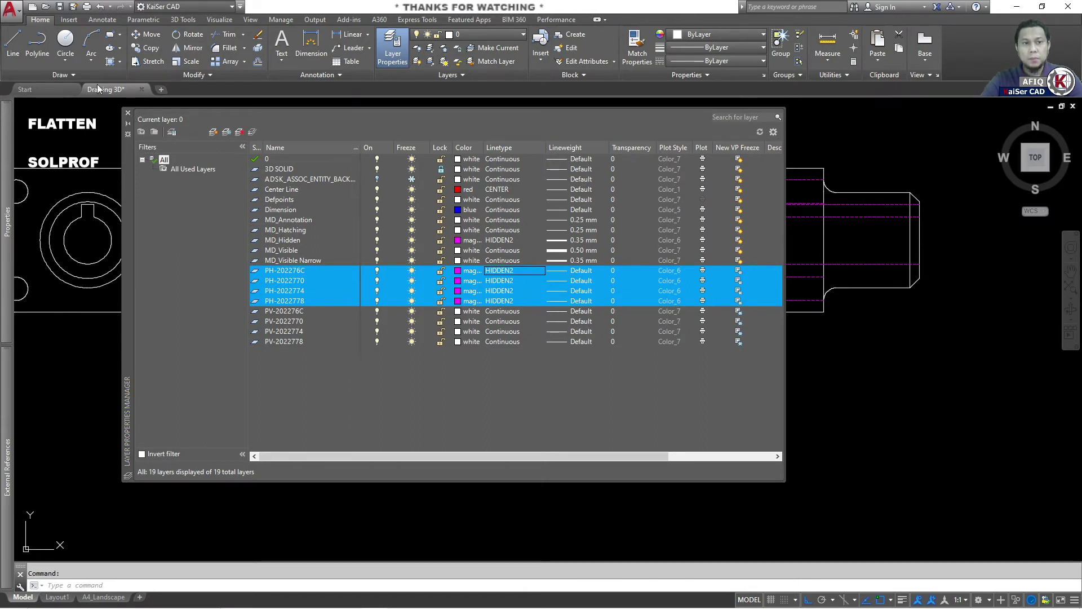
{"action": "left_click", "coordinate": [127, 115]}
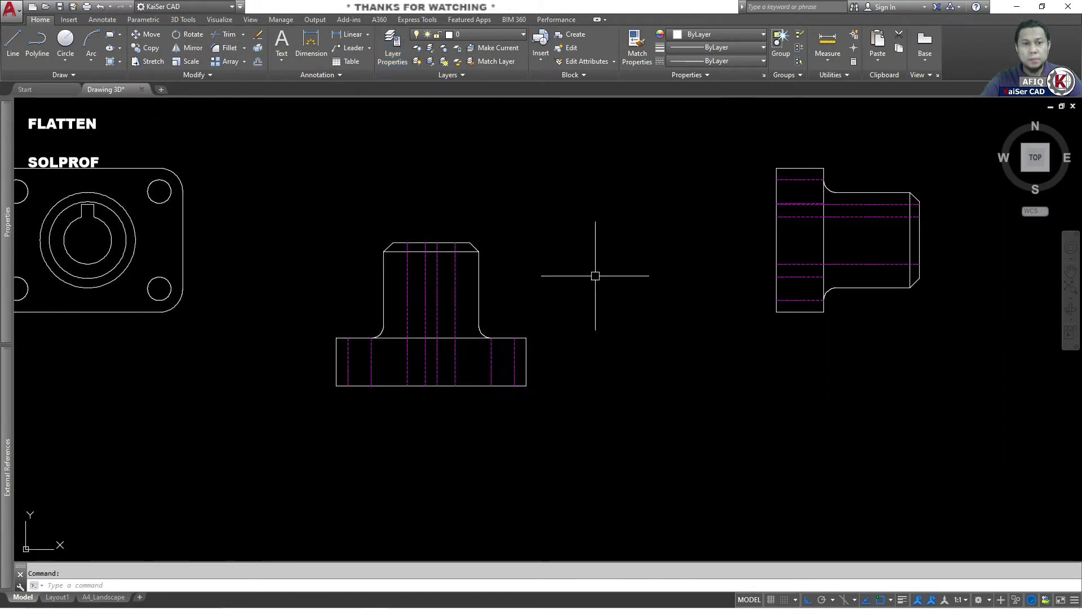
{"action": "scroll", "coordinate": [507, 287], "scroll_direction": "up", "scroll_amount": 2}
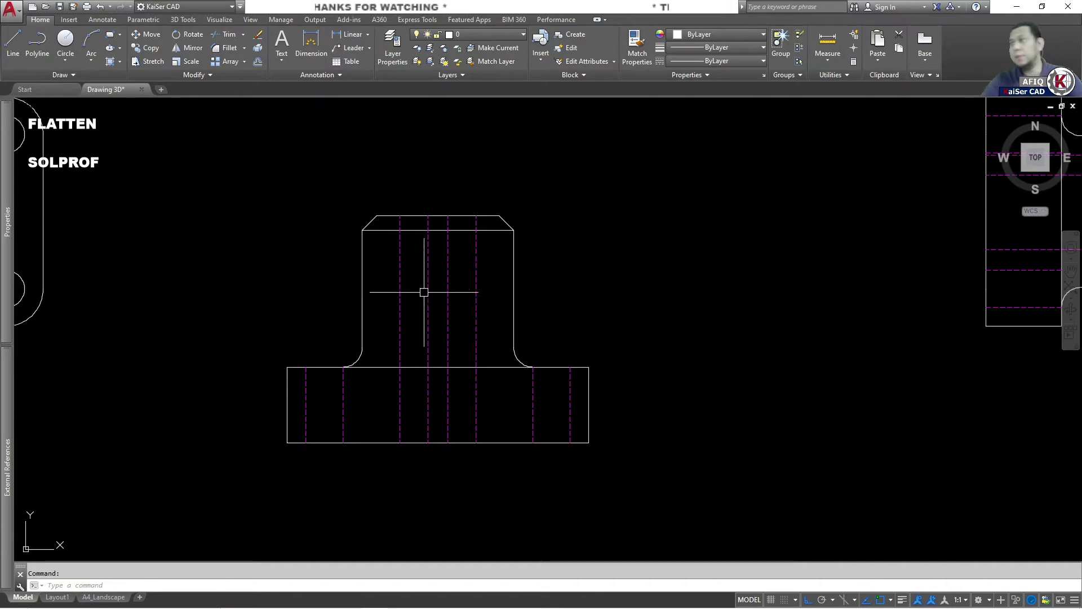
{"action": "scroll", "coordinate": [525, 298], "scroll_direction": "down", "scroll_amount": 2}
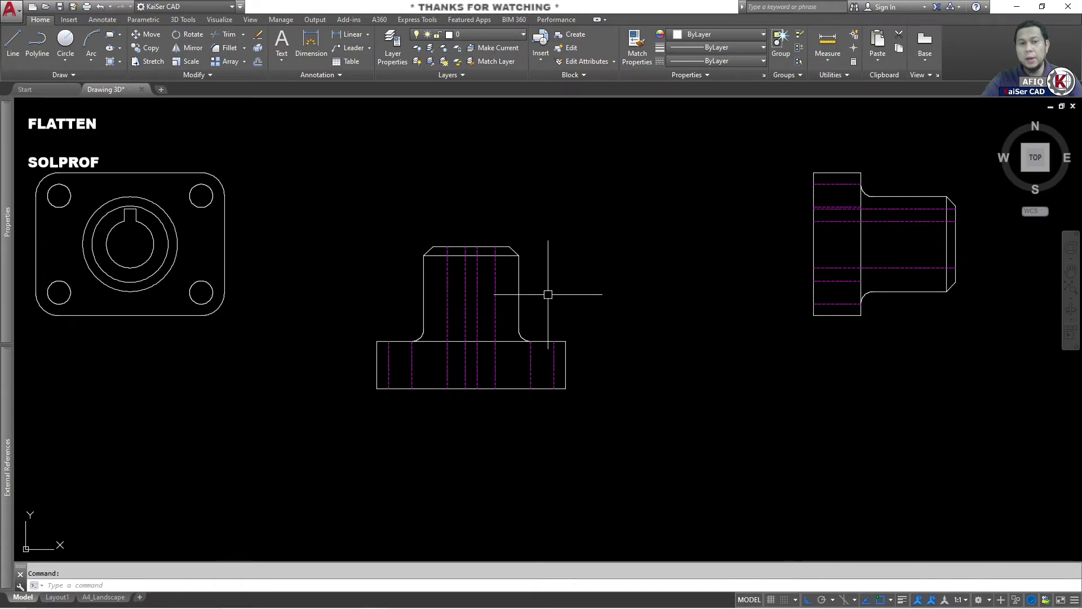
{"action": "scroll", "coordinate": [508, 245], "scroll_direction": "down", "scroll_amount": 2}
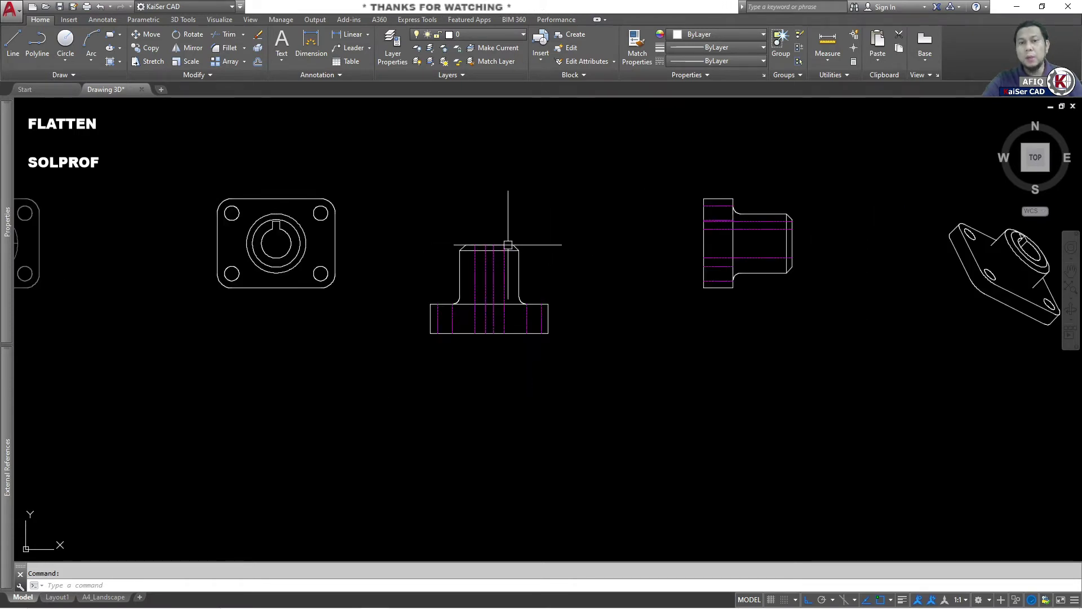
{"action": "scroll", "coordinate": [396, 238], "scroll_direction": "down", "scroll_amount": 2}
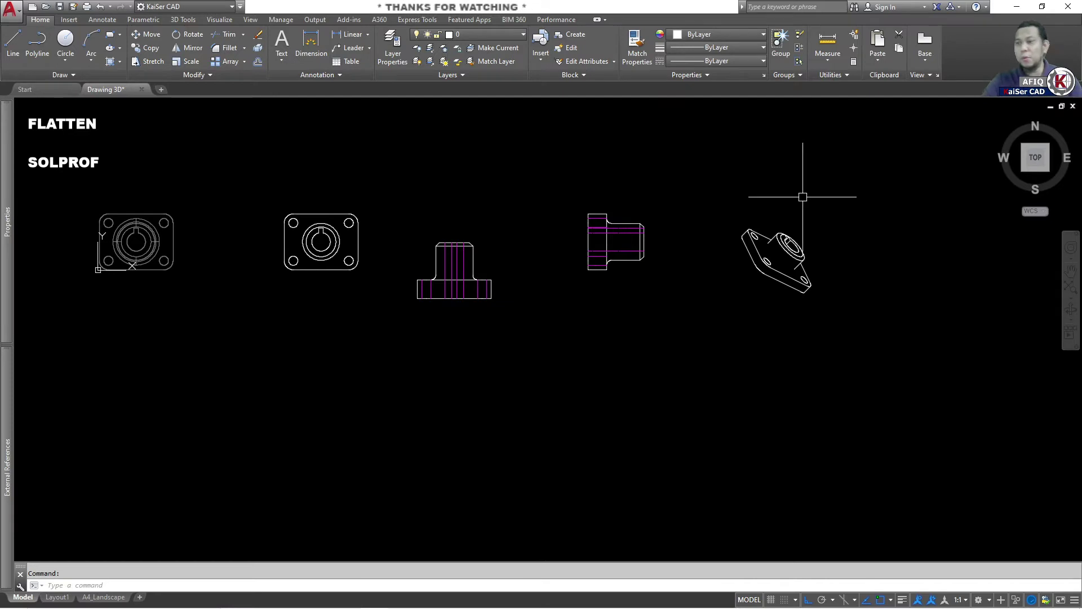
{"action": "mouse_move", "coordinate": [1035, 157]}
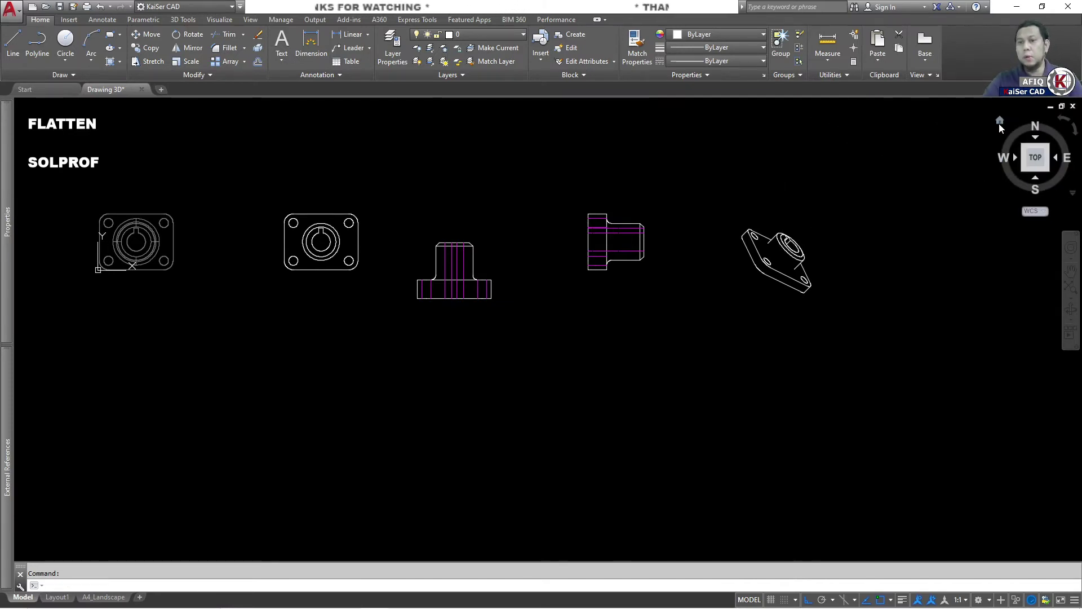
Go to the isometric Home view, delete the 2D profile views, and zoom to extents.
{"action": "left_click", "coordinate": [999, 124]}
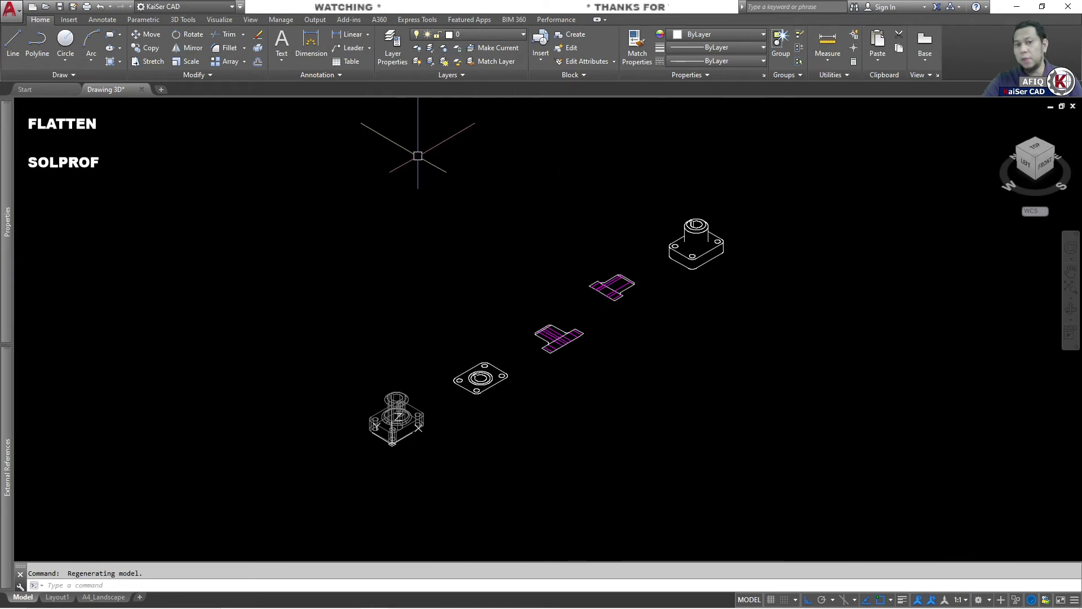
{"action": "left_click", "coordinate": [394, 133]}
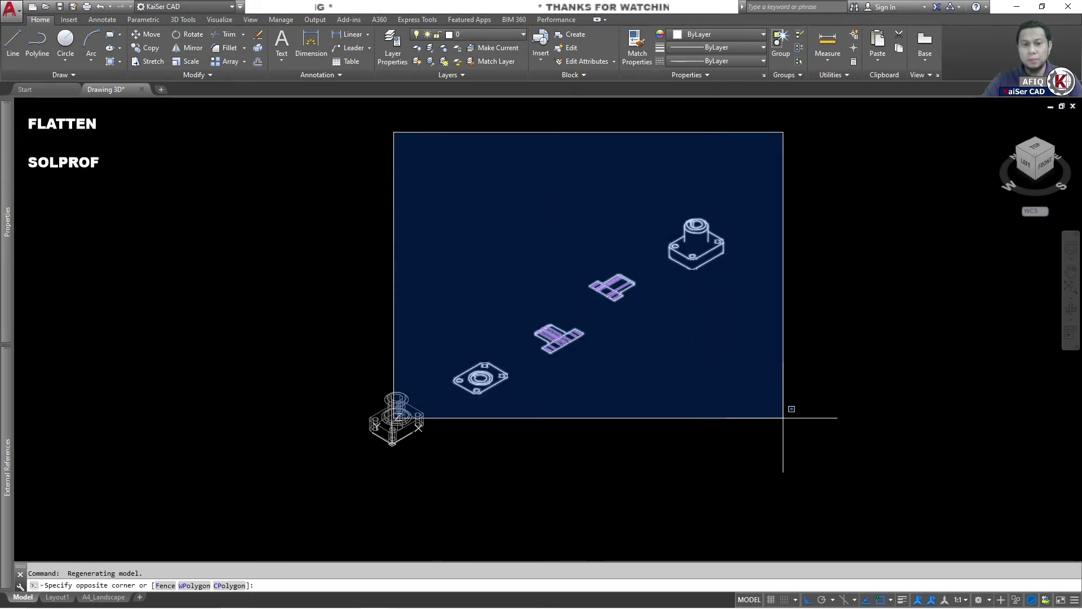
{"action": "left_click", "coordinate": [789, 409]}
{"action": "left_click", "coordinate": [787, 423]}
{"action": "key", "text": "Delete"}
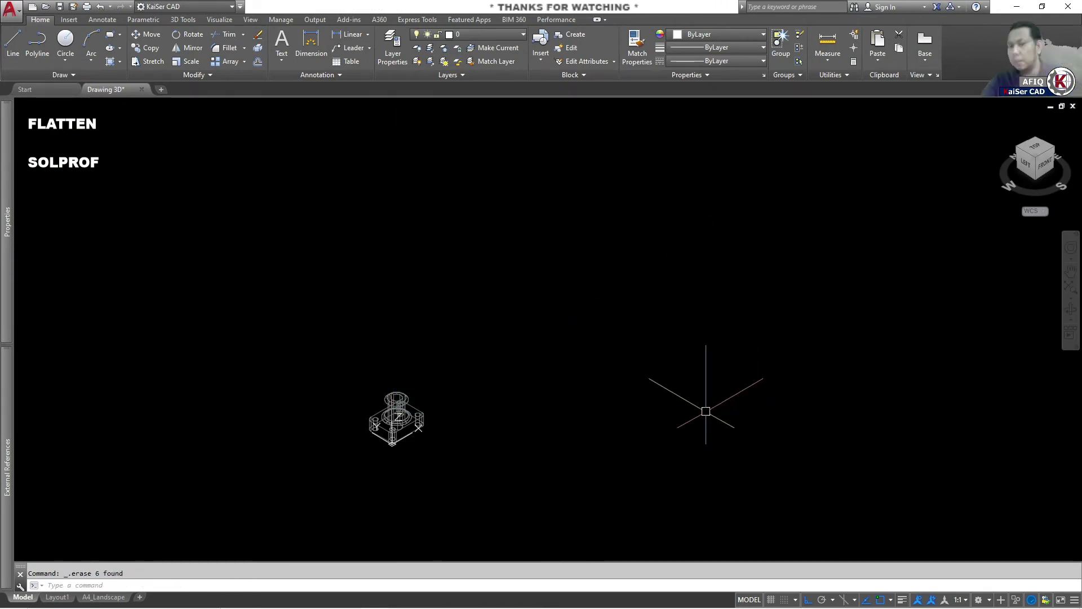
{"action": "middle_click", "coordinate": [374, 440]}
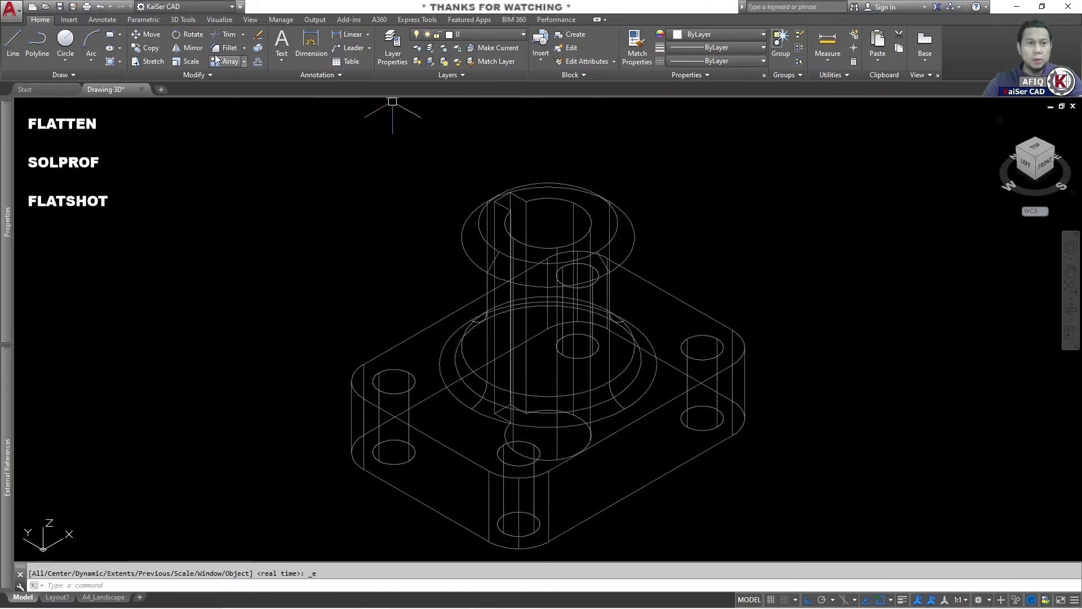
Look for Flatshot in the 3D Tools Section panel, then run FLA instead.
{"action": "left_click", "coordinate": [182, 21]}
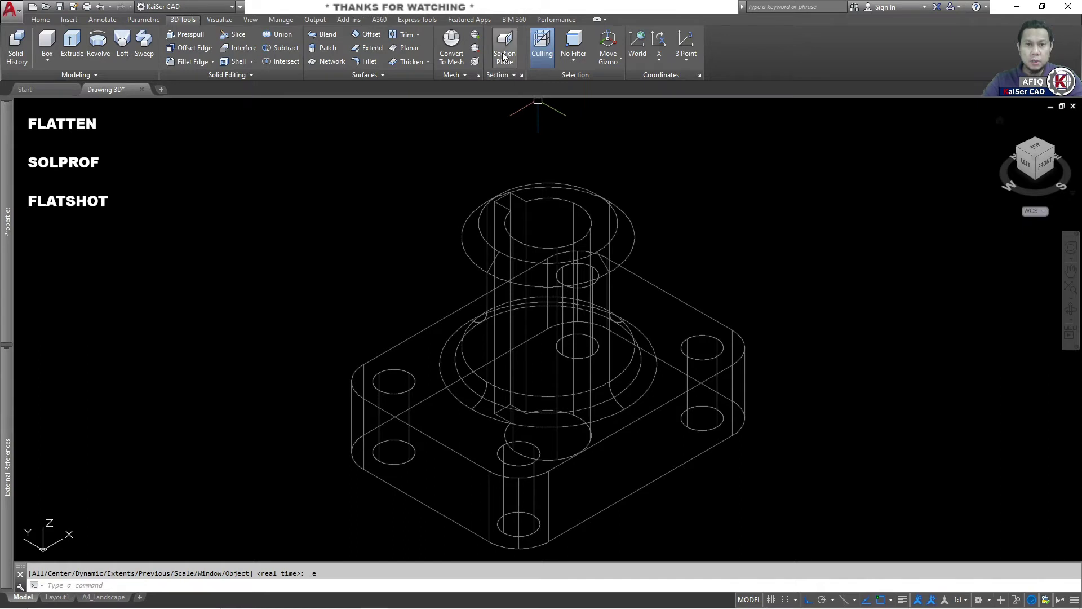
{"action": "left_click", "coordinate": [499, 75]}
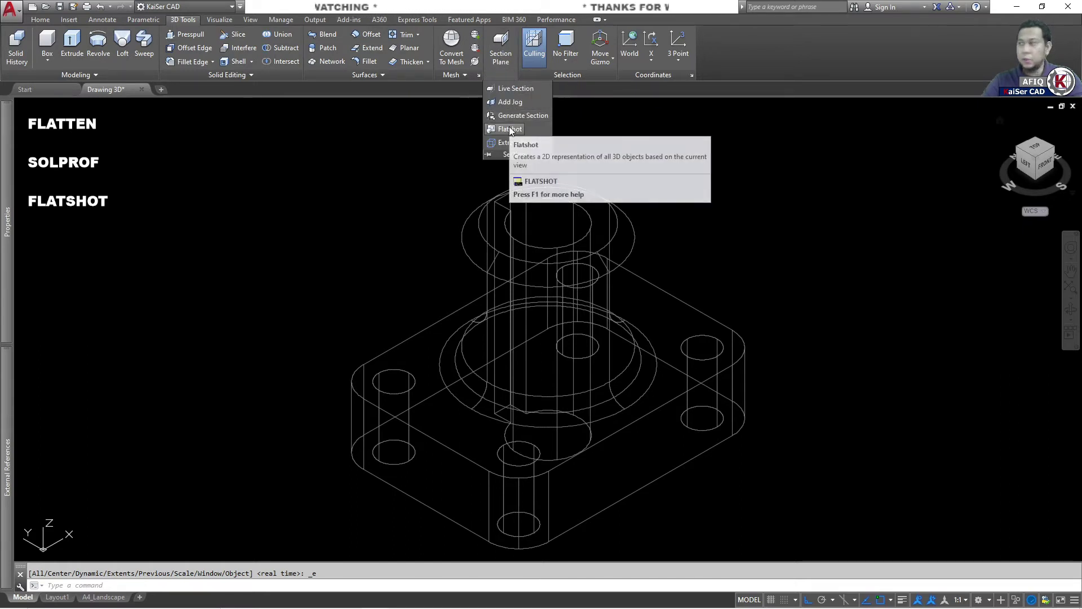
{"action": "key", "text": "Escape"}
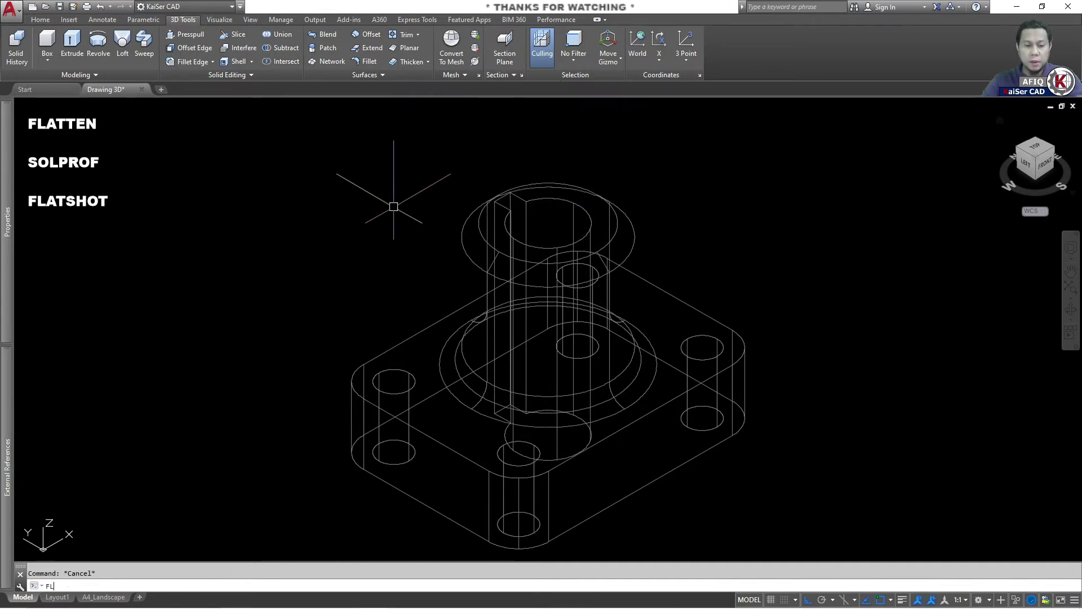
{"action": "type", "text": "FLA"}
{"action": "key", "text": "Return"}
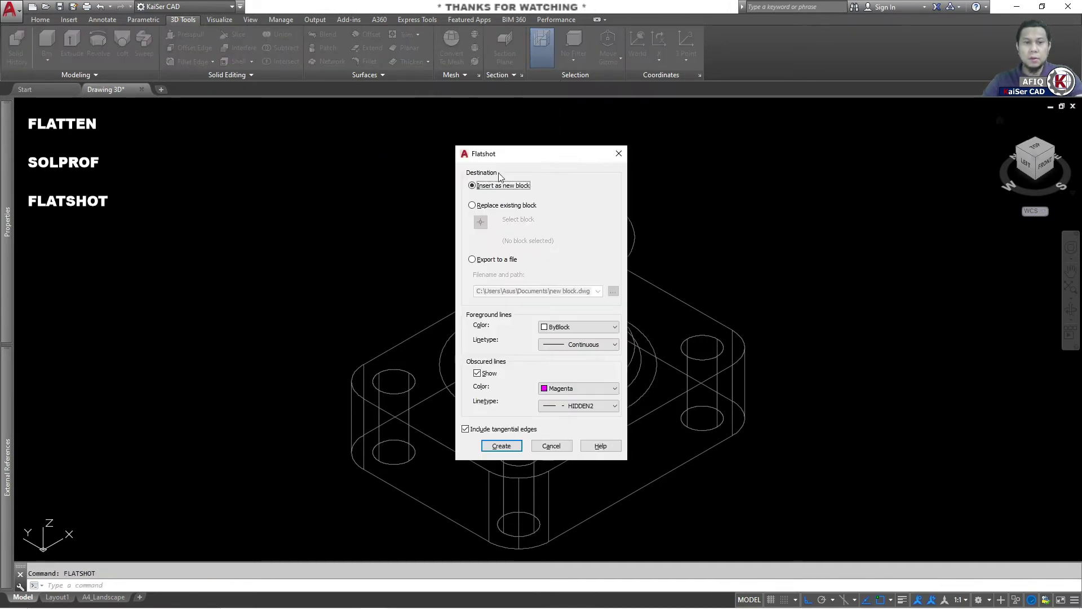
In Flatshot, set foreground colour to ByLayer, switch off obscured lines, and click Create.
{"action": "key", "text": "Escape"}
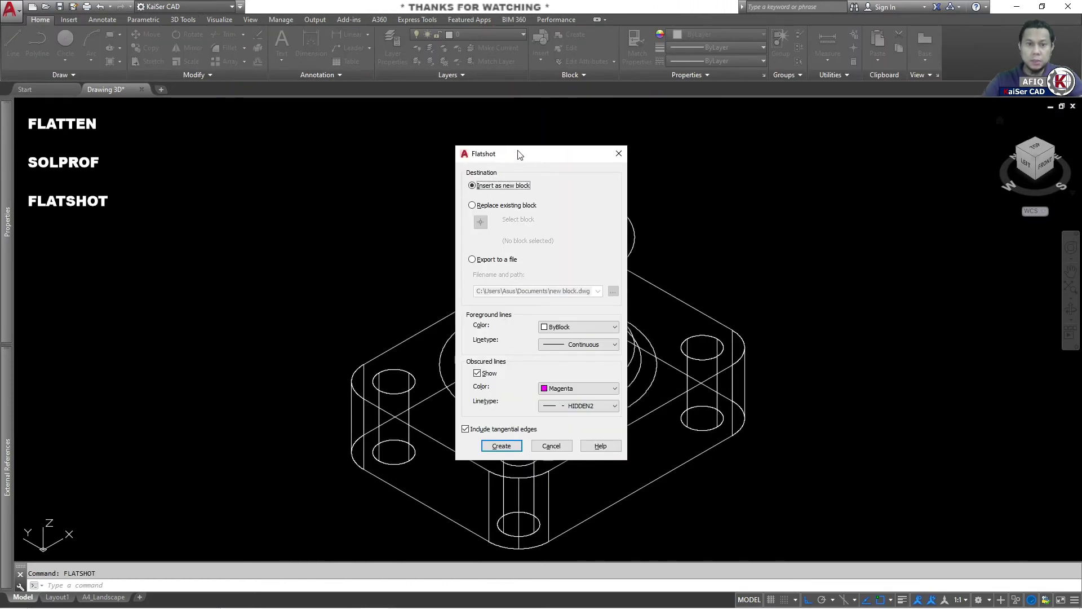
{"action": "left_click_drag", "start_coordinate": [519, 153], "coordinate": [532, 127]}
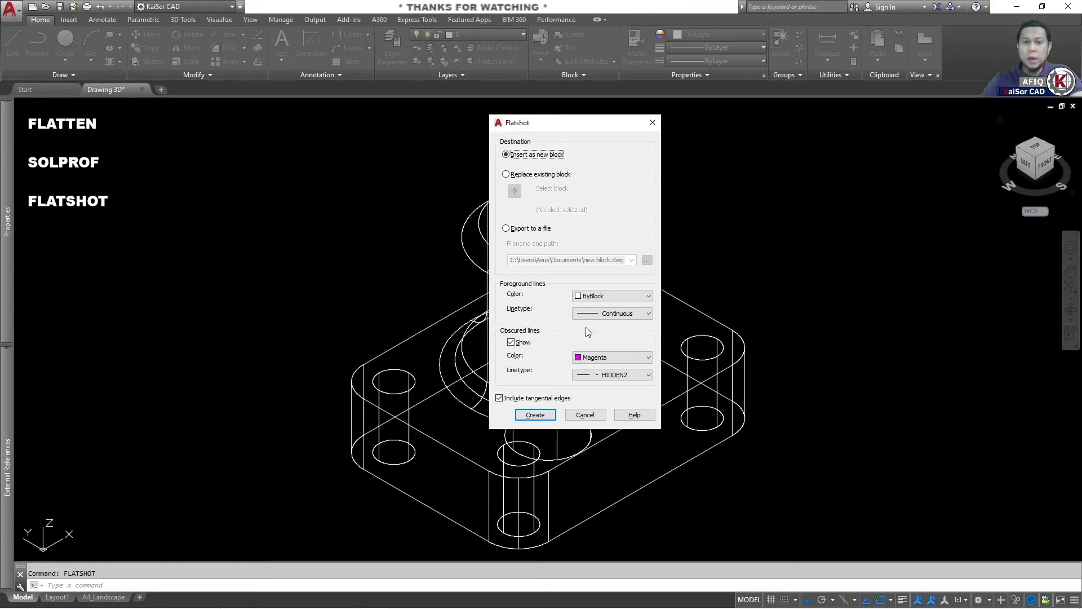
{"action": "left_click", "coordinate": [511, 342]}
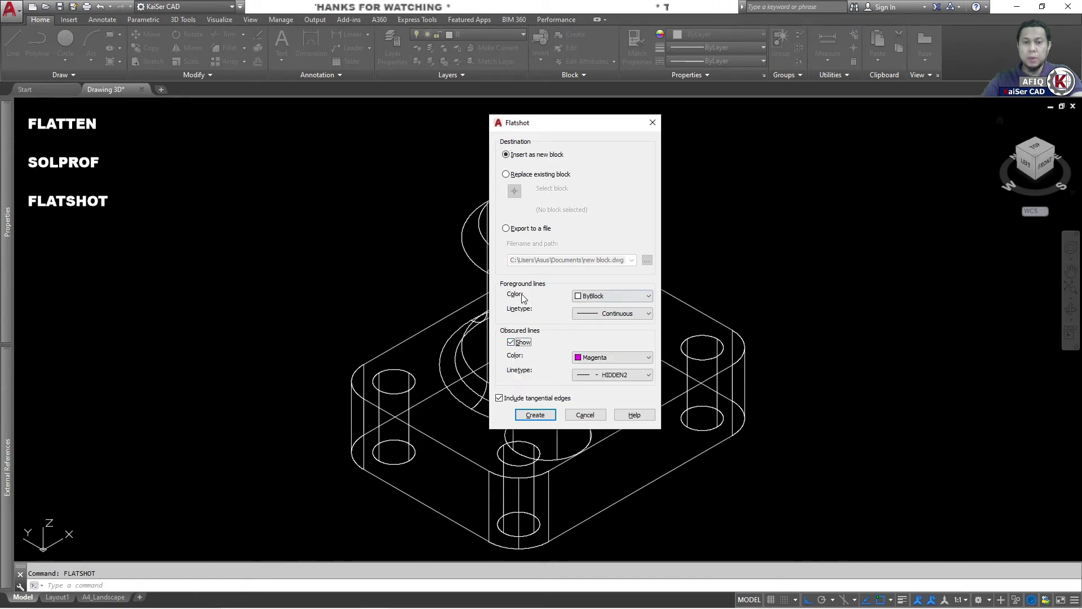
{"action": "left_click", "coordinate": [602, 297]}
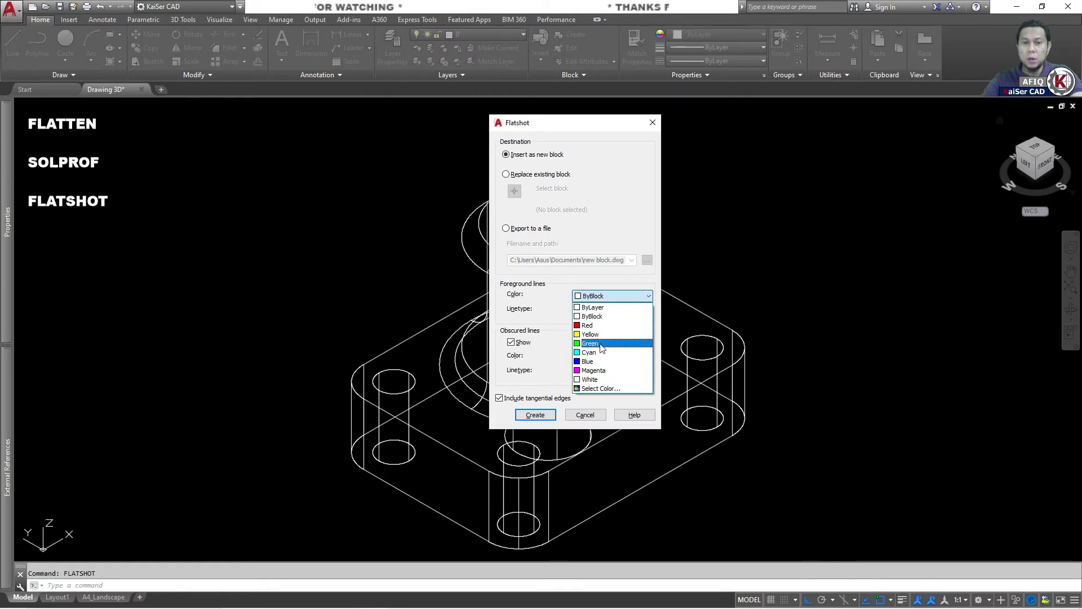
{"action": "left_click", "coordinate": [595, 308]}
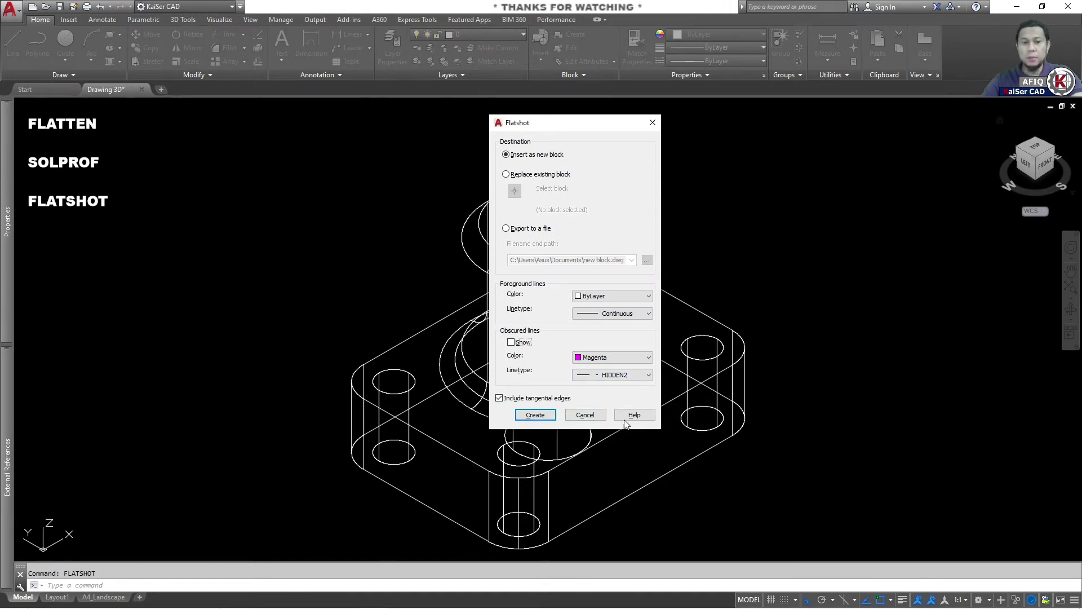
{"action": "left_click", "coordinate": [536, 414]}
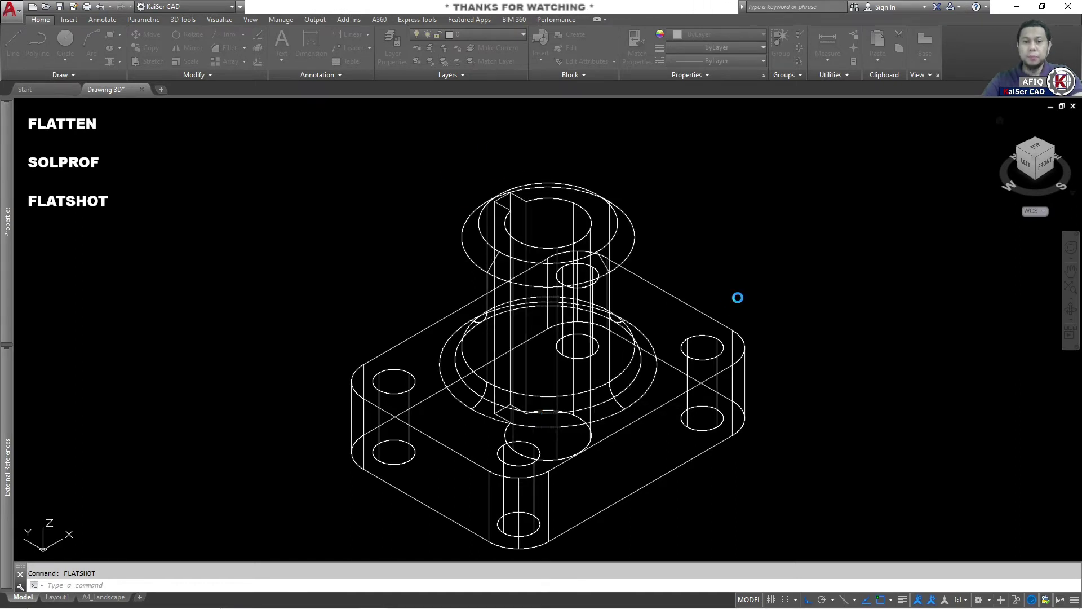
Place the flattened view right of the model at default X and Y scale.
{"action": "middle_click_drag", "start_coordinate": [548, 364], "coordinate": [235, 414]}
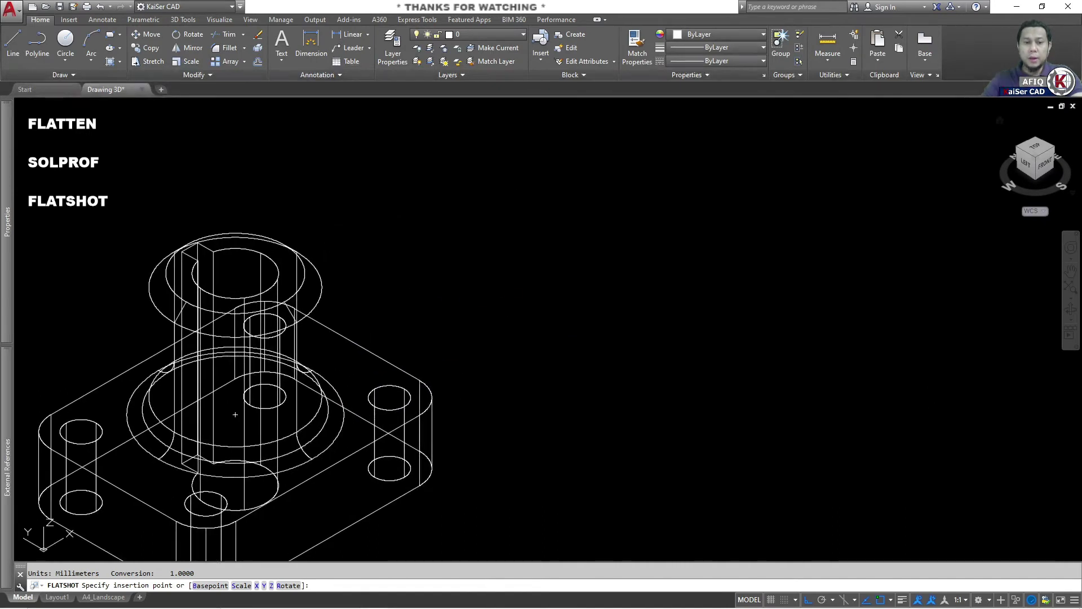
{"action": "left_click", "coordinate": [620, 321]}
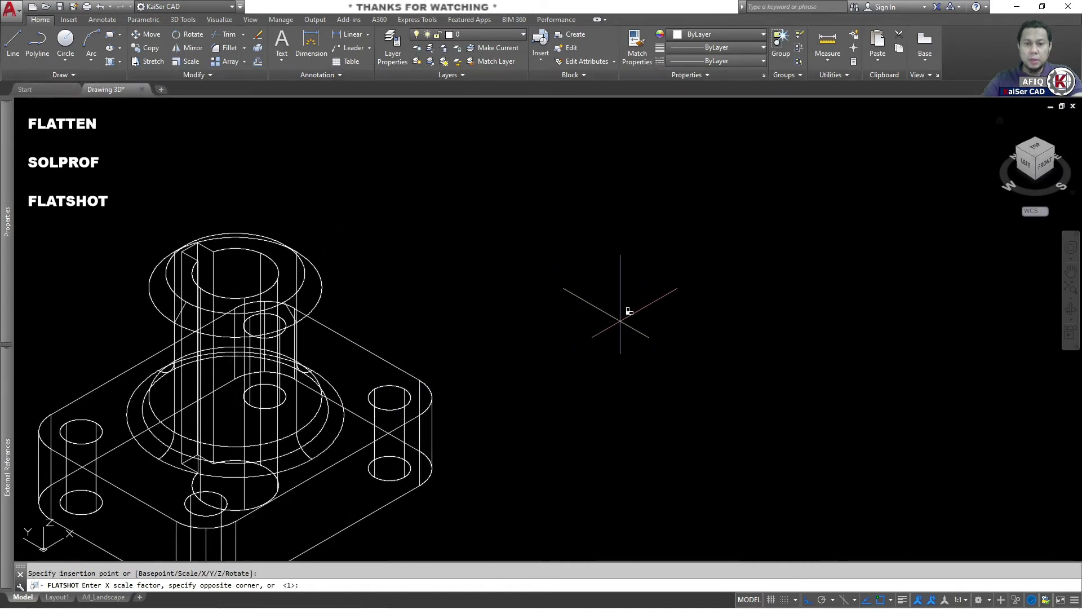
{"action": "key", "text": "Return"}
{"action": "key", "text": "Return"}
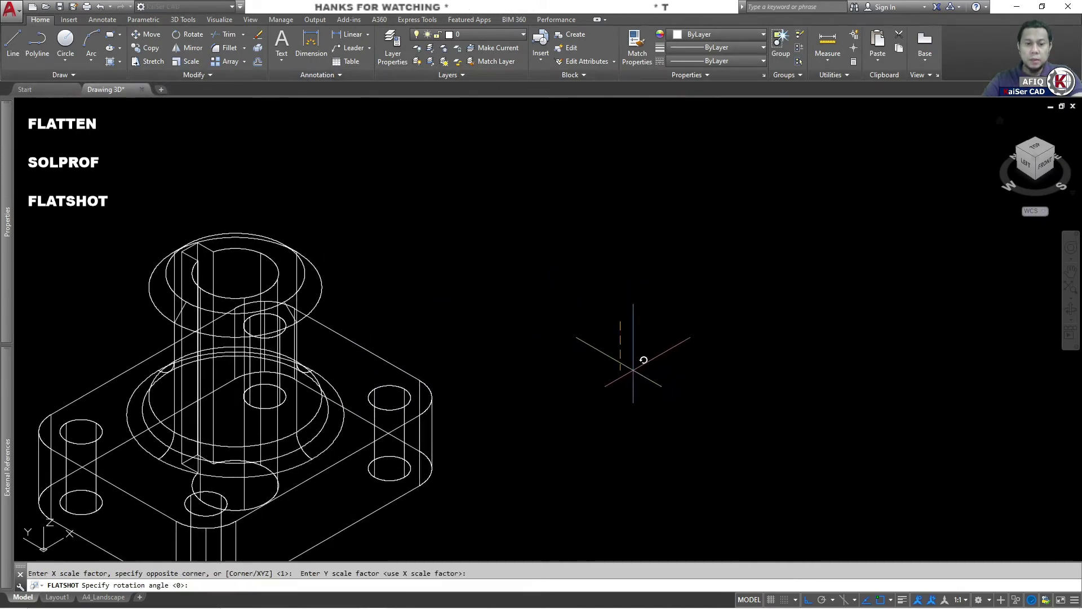
{"action": "key", "text": "Return"}
{"action": "scroll", "coordinate": [569, 317], "scroll_direction": "down", "scroll_amount": 8}
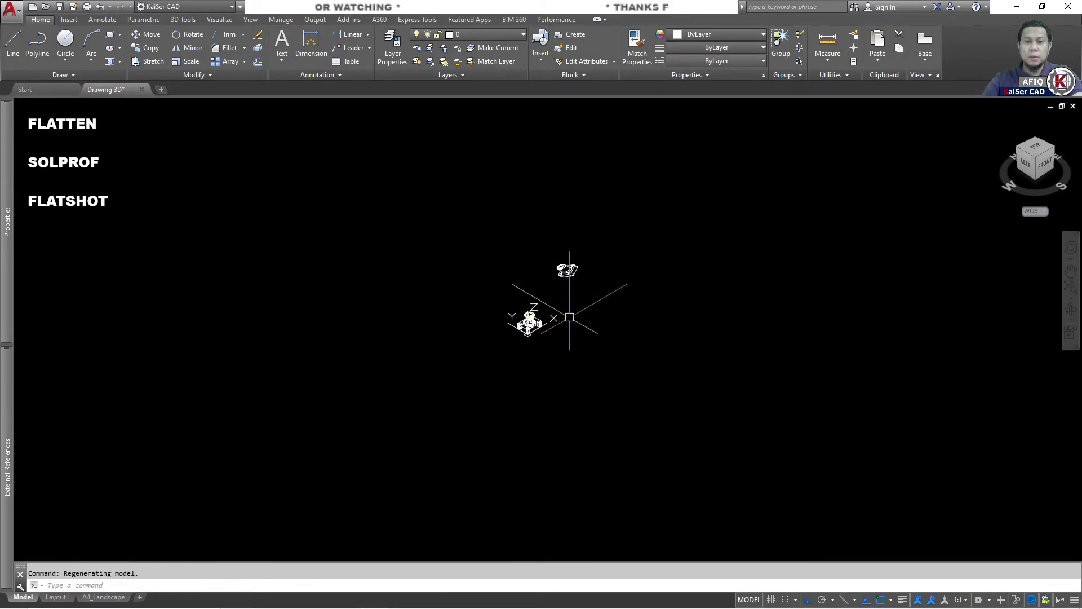
{"action": "scroll", "coordinate": [563, 310], "scroll_direction": "up", "scroll_amount": 1}
{"action": "scroll", "coordinate": [556, 289], "scroll_direction": "up", "scroll_amount": 2}
{"action": "scroll", "coordinate": [496, 293], "scroll_direction": "up", "scroll_amount": 2}
{"action": "scroll", "coordinate": [489, 293], "scroll_direction": "up", "scroll_amount": 1}
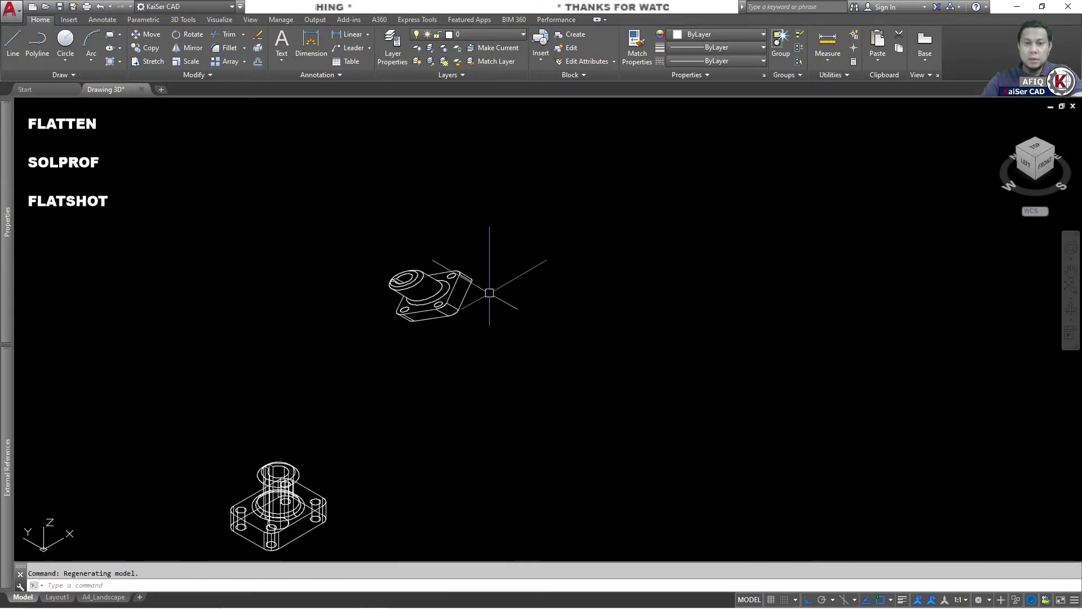
Switch to the TOP view, return Home to isometric, then go back to TOP.
{"action": "left_click", "coordinate": [1035, 147]}
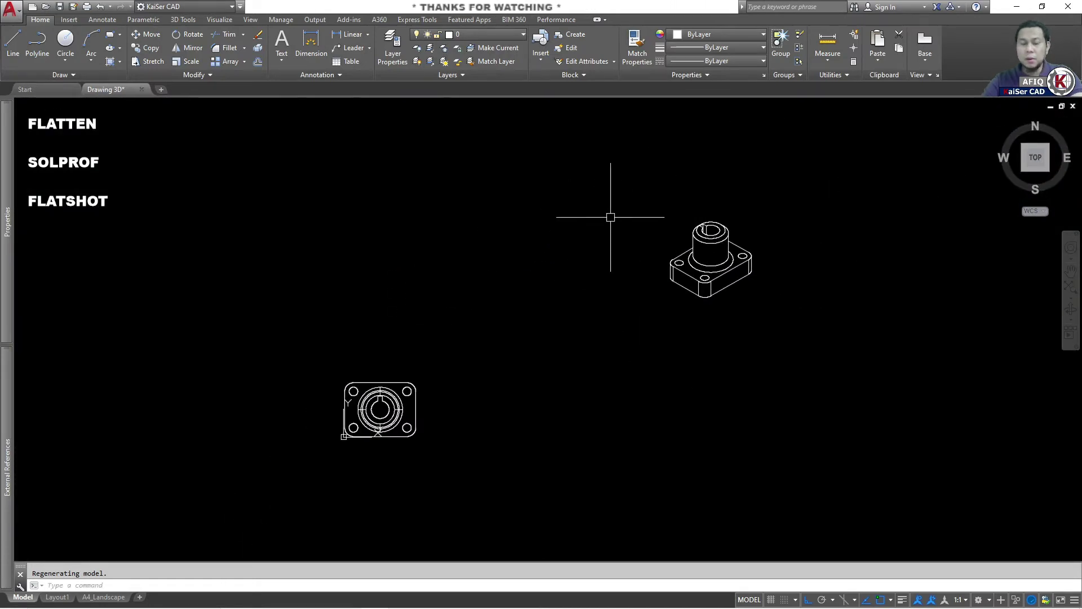
{"action": "left_click", "coordinate": [670, 265]}
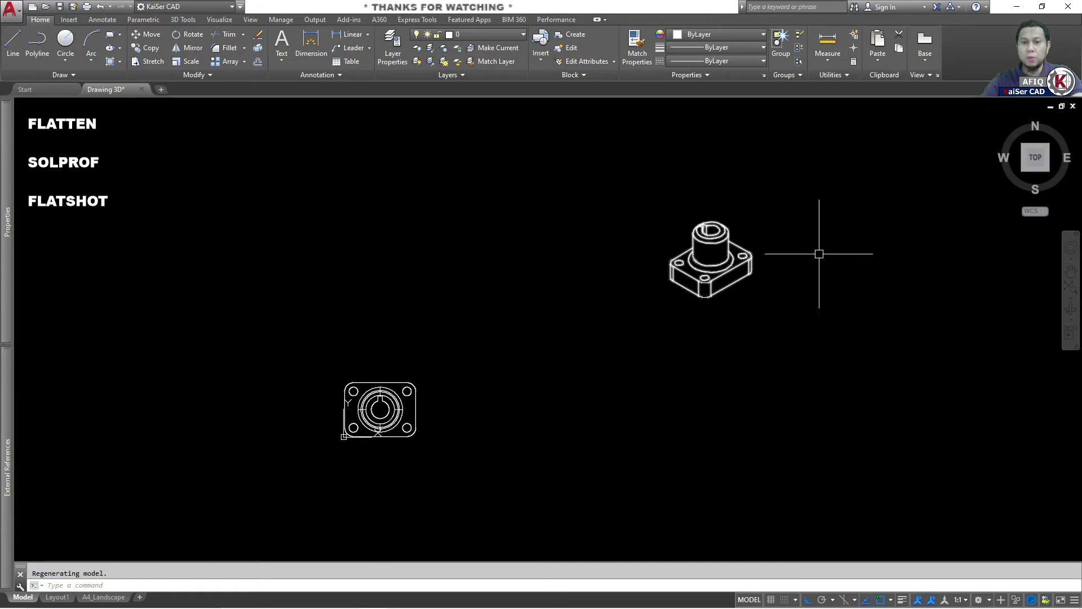
{"action": "key", "text": "Escape"}
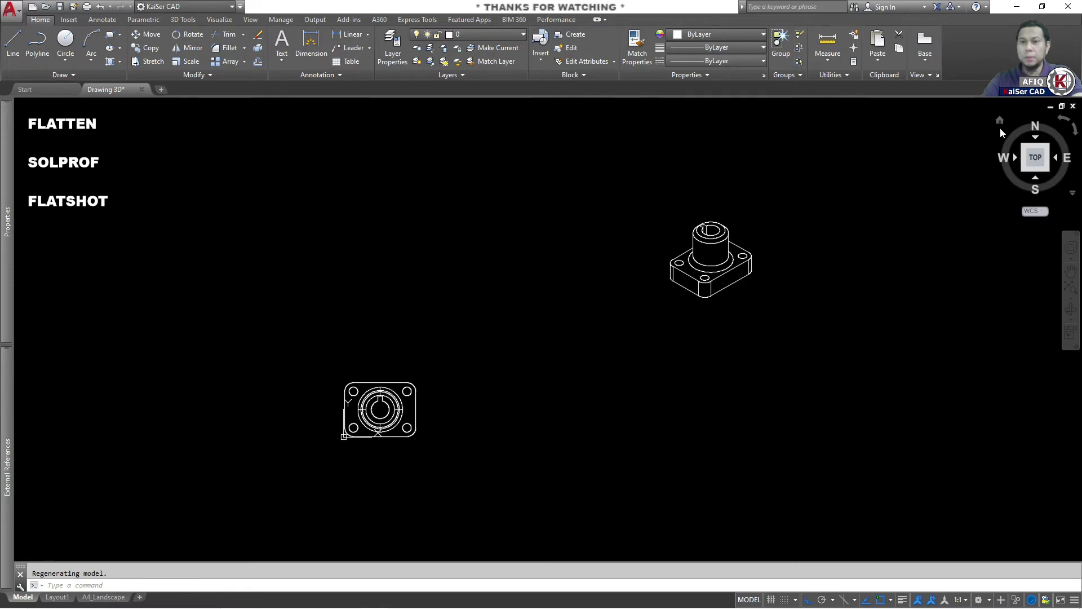
{"action": "left_click", "coordinate": [1000, 123]}
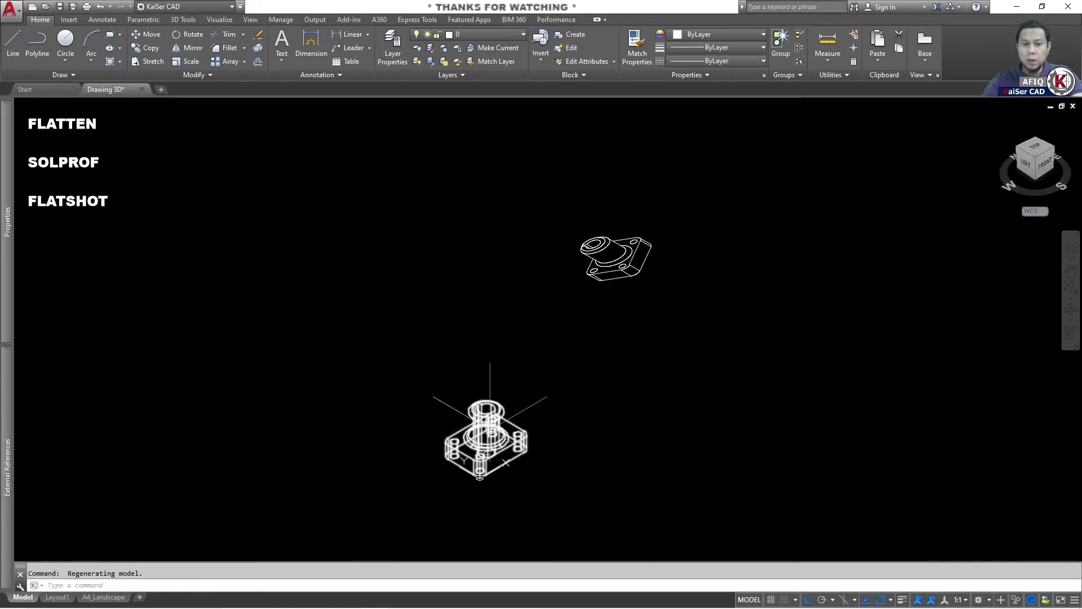
{"action": "left_click", "coordinate": [1033, 149]}
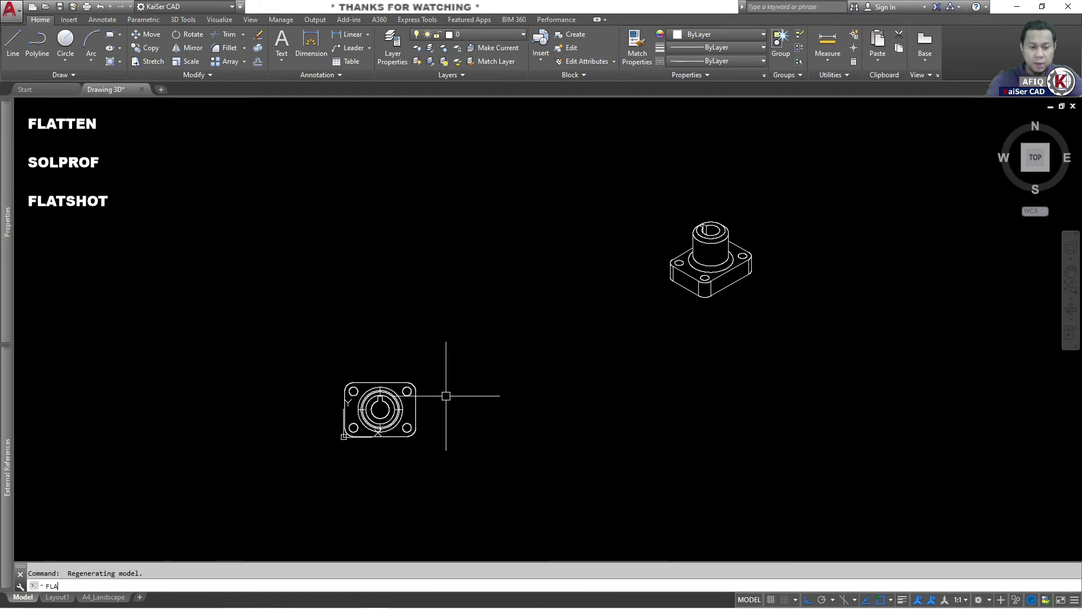
Create a FLATSHOT top-view block showing obscured lines, placed at default scale and rotation.
{"action": "type", "text": "flatshot"}
{"action": "key", "text": "Return"}
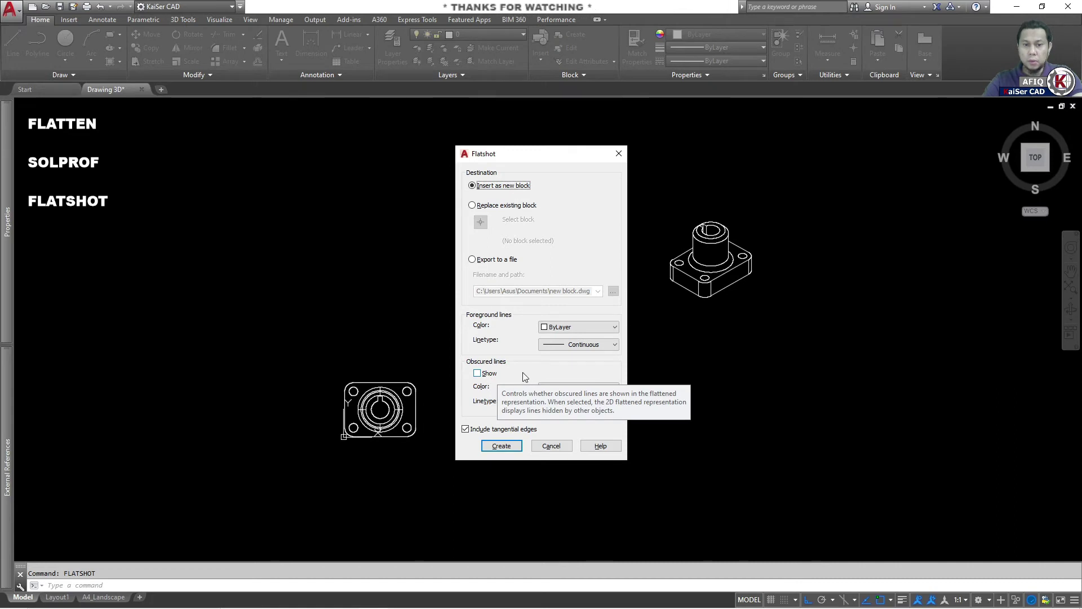
{"action": "left_click", "coordinate": [477, 373]}
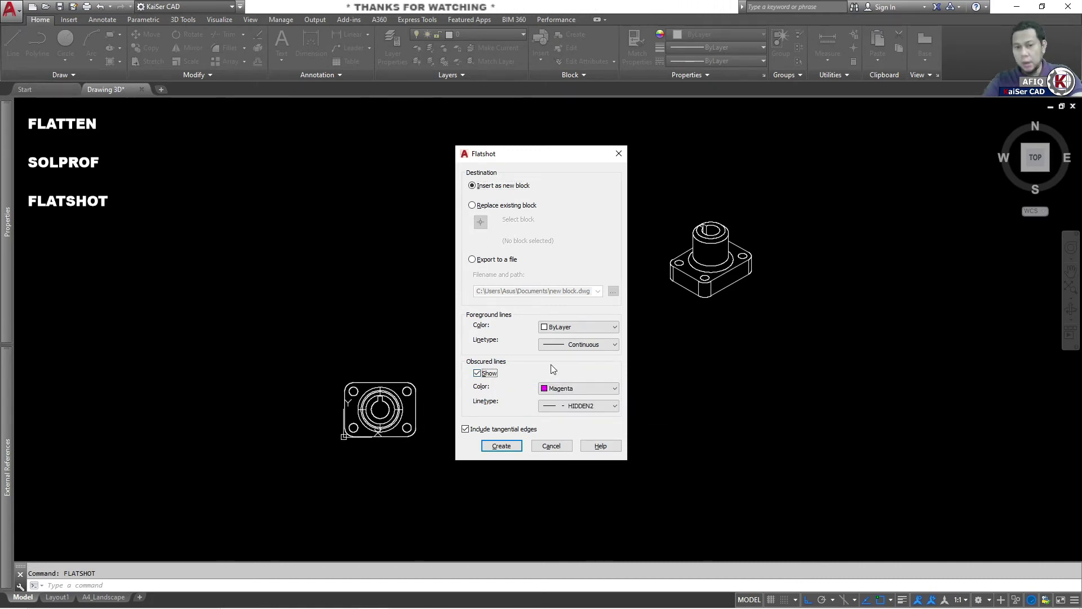
{"action": "left_click", "coordinate": [500, 446]}
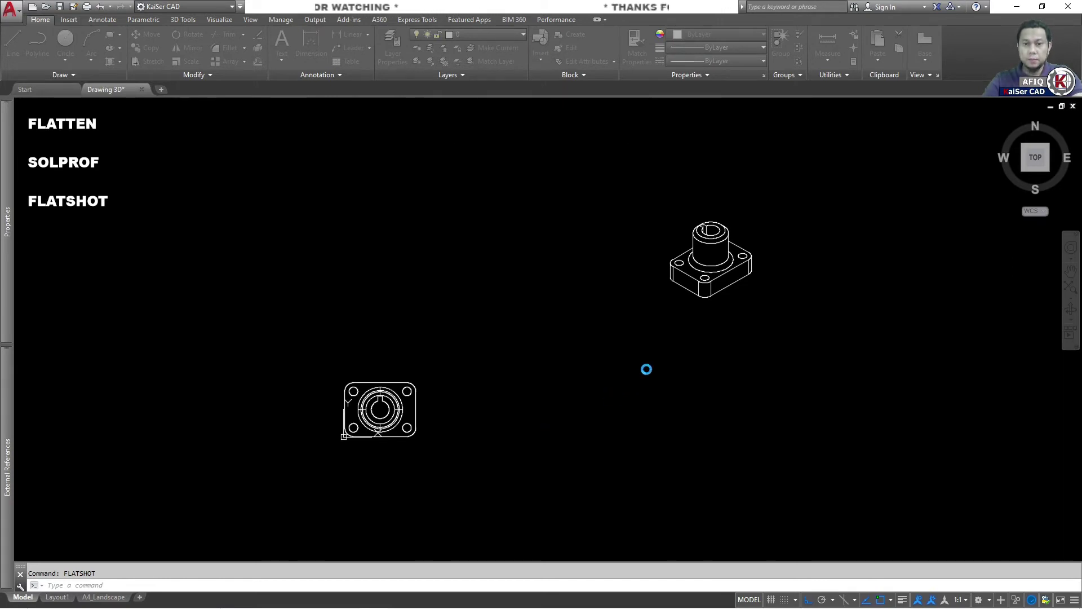
{"action": "left_click", "coordinate": [595, 373]}
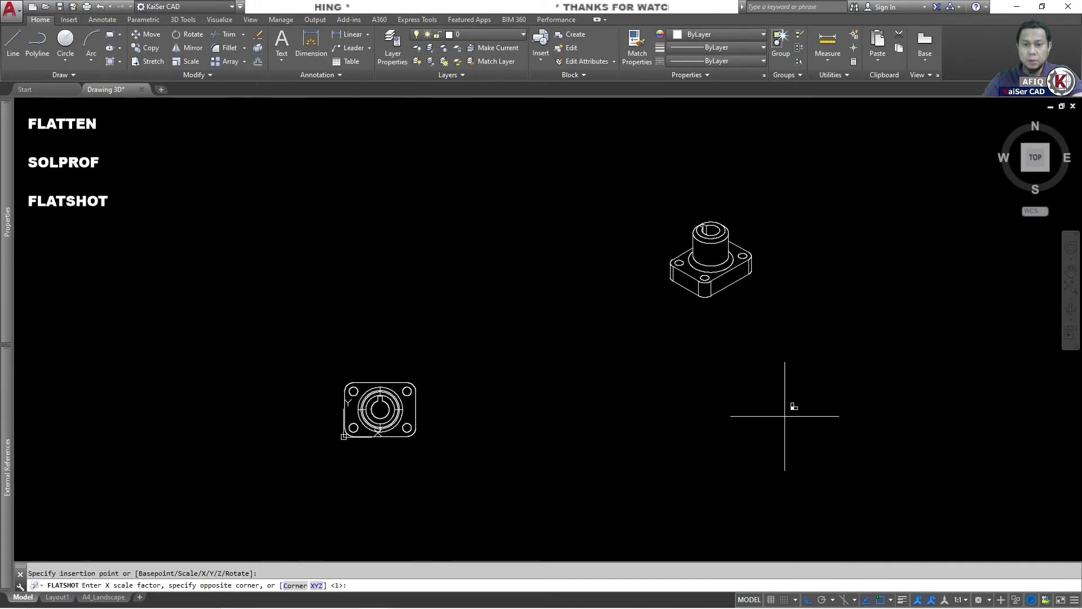
{"action": "key", "text": "Return"}
{"action": "key", "text": "Return"}
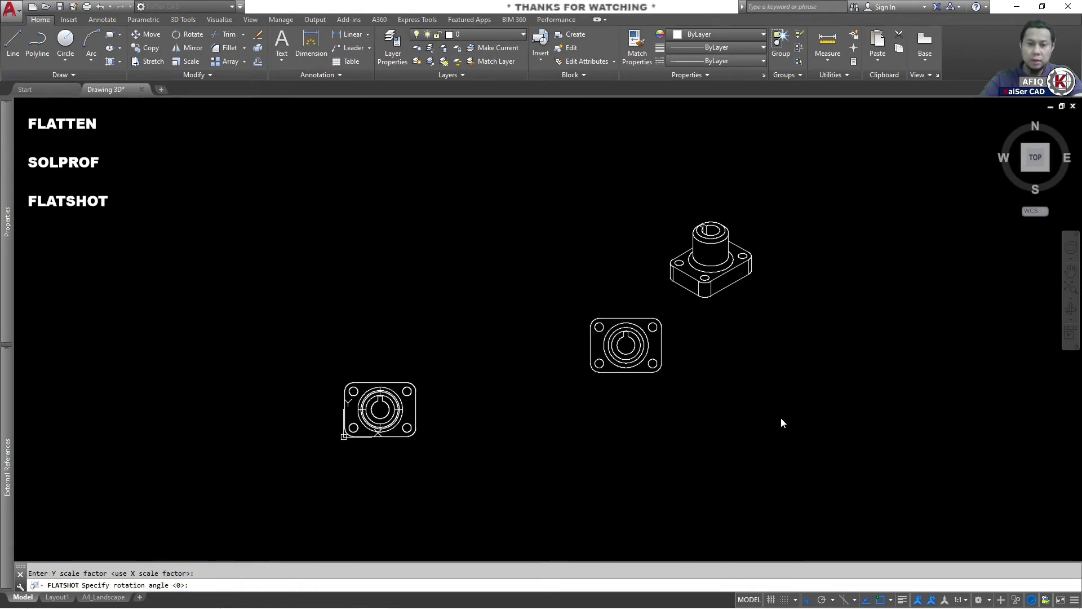
{"action": "key", "text": "Return"}
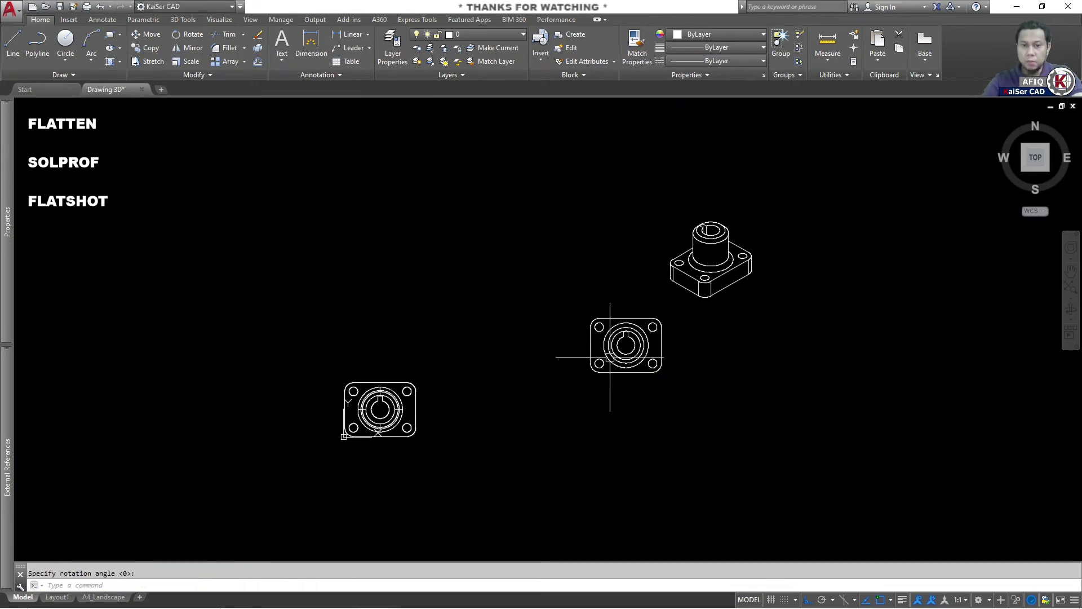
{"action": "left_click", "coordinate": [1023, 171]}
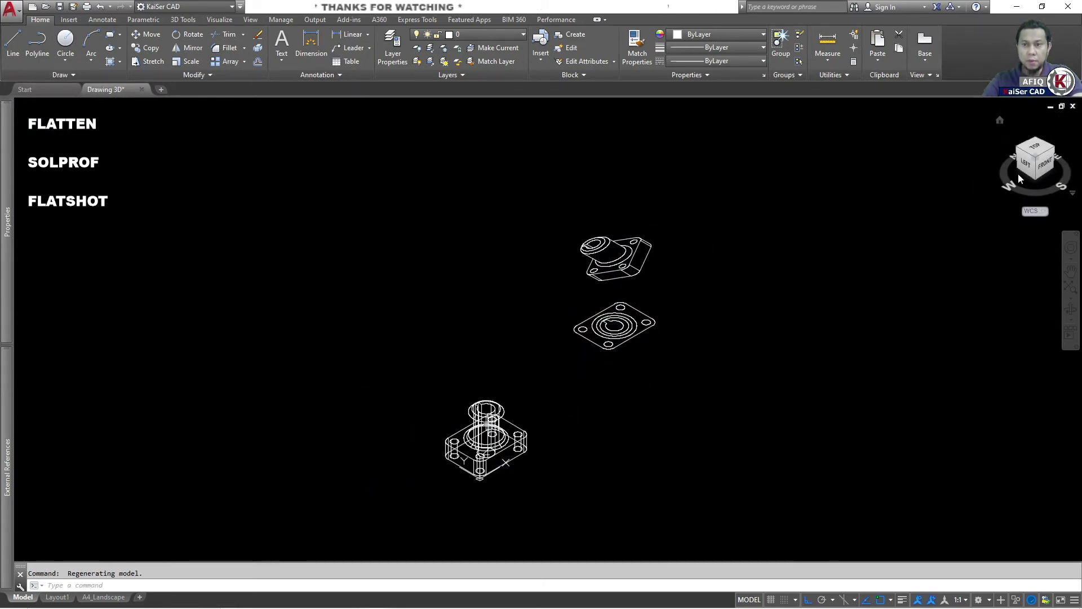
From the FRONT view, create a Flatshot block and place it beside the top view.
{"action": "left_click", "coordinate": [1047, 163]}
{"action": "type", "text": "FLA"}
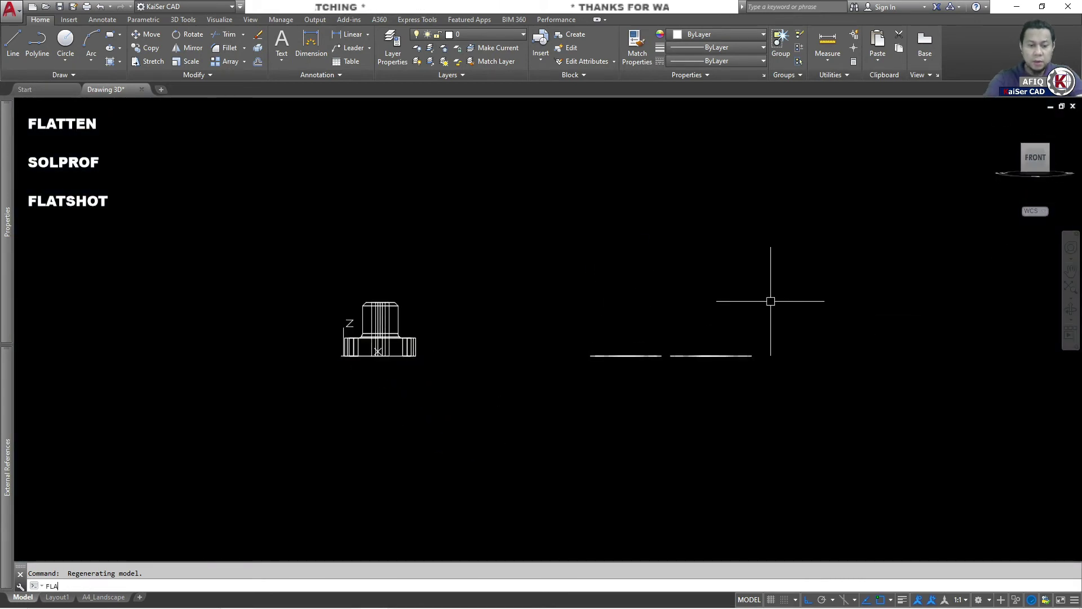
{"action": "type", "text": "TSHOT"}
{"action": "key", "text": "Return"}
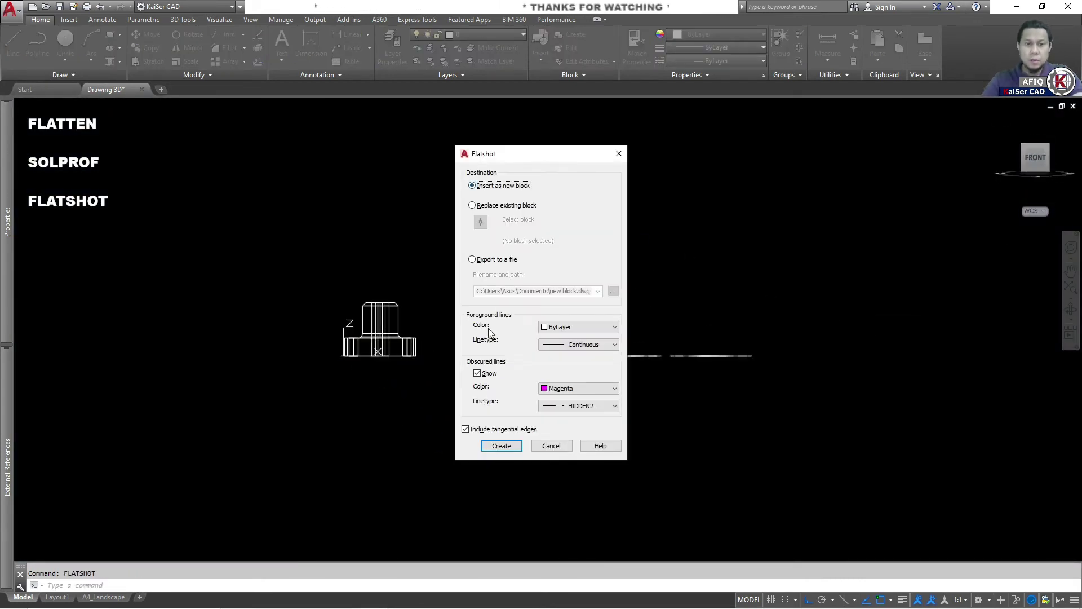
{"action": "left_click", "coordinate": [501, 445]}
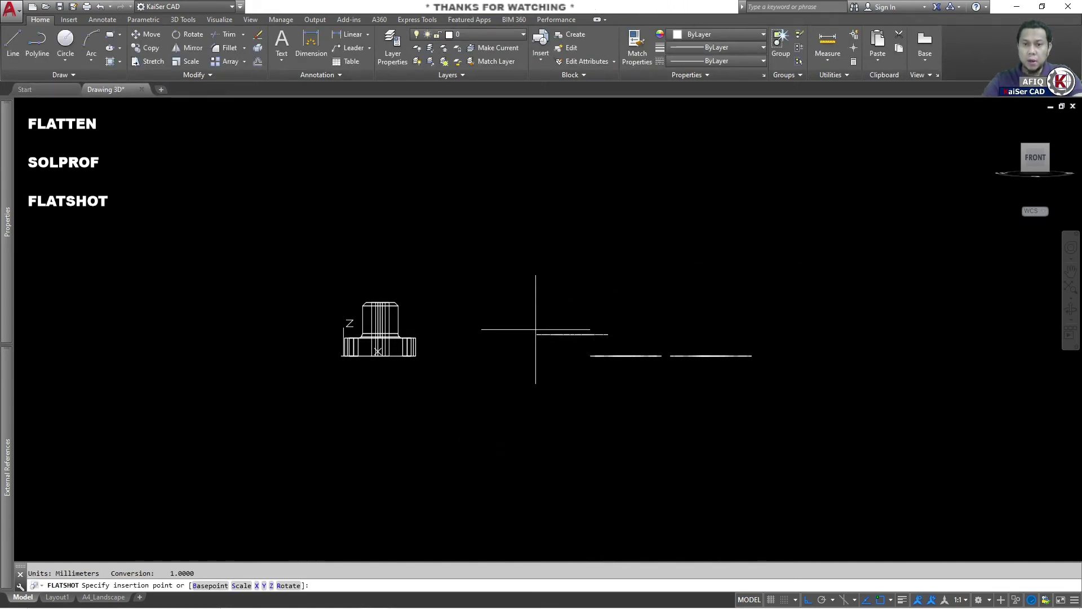
{"action": "left_click", "coordinate": [1000, 123]}
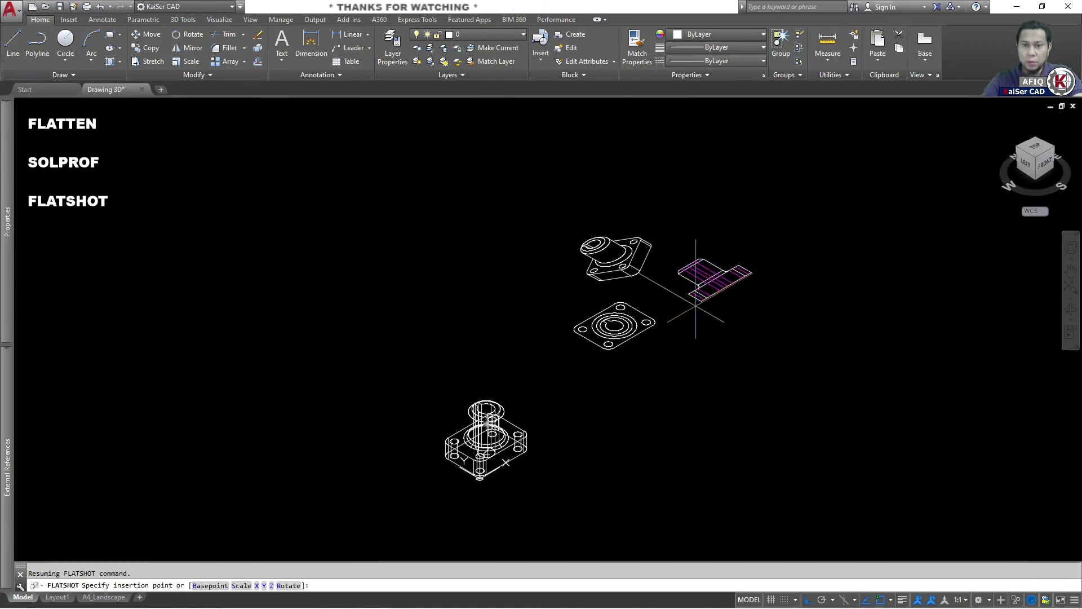
{"action": "left_click", "coordinate": [688, 304]}
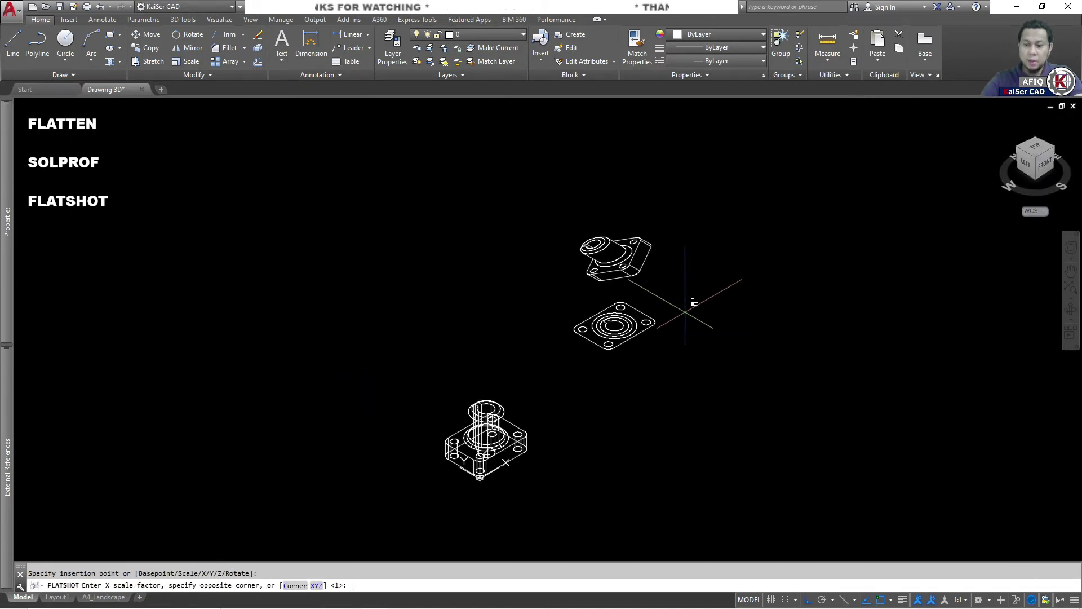
{"action": "key", "text": "Return"}
{"action": "key", "text": "Return"}
{"action": "key", "text": "Return"}
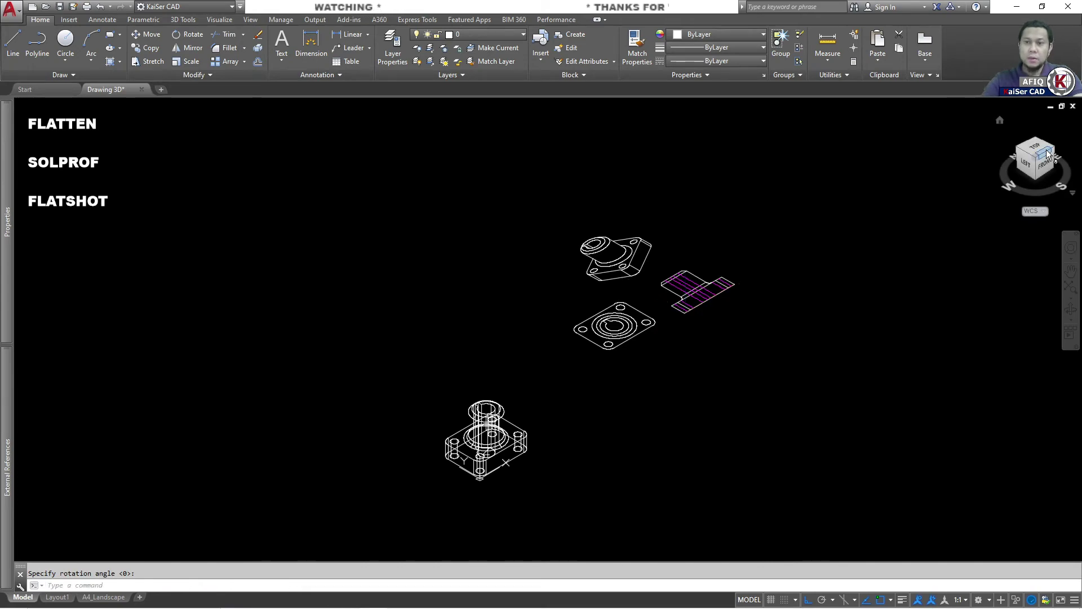
{"action": "left_click", "coordinate": [1042, 149]}
{"action": "scroll", "coordinate": [642, 330], "scroll_direction": "up", "scroll_amount": 6}
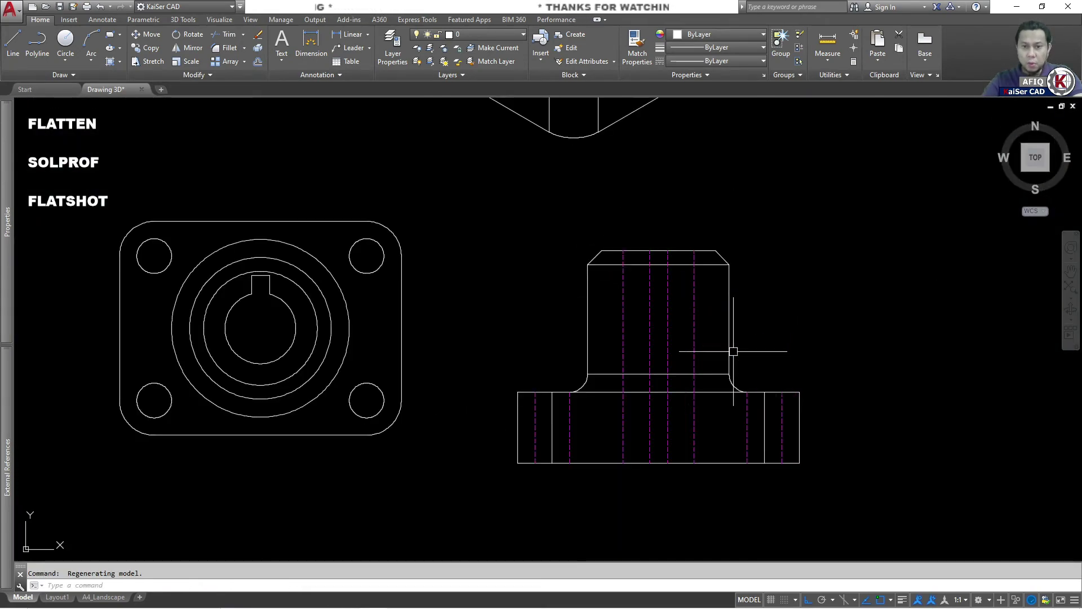
{"action": "scroll", "coordinate": [650, 309], "scroll_direction": "up", "scroll_amount": 4}
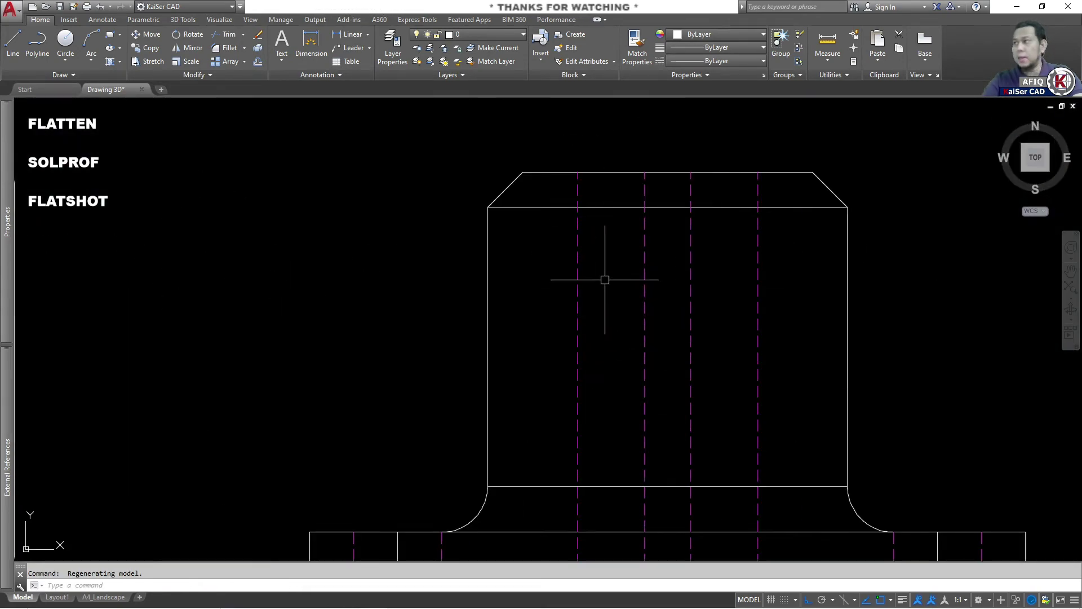
{"action": "scroll", "coordinate": [605, 280], "scroll_direction": "down", "scroll_amount": 2}
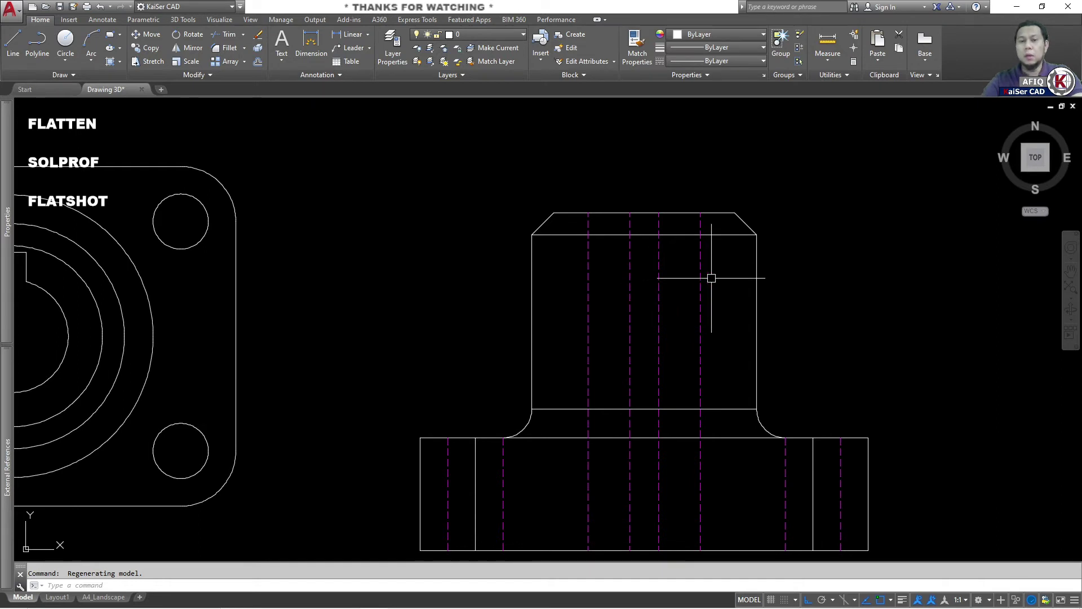
{"action": "scroll", "coordinate": [569, 278], "scroll_direction": "down", "scroll_amount": 5}
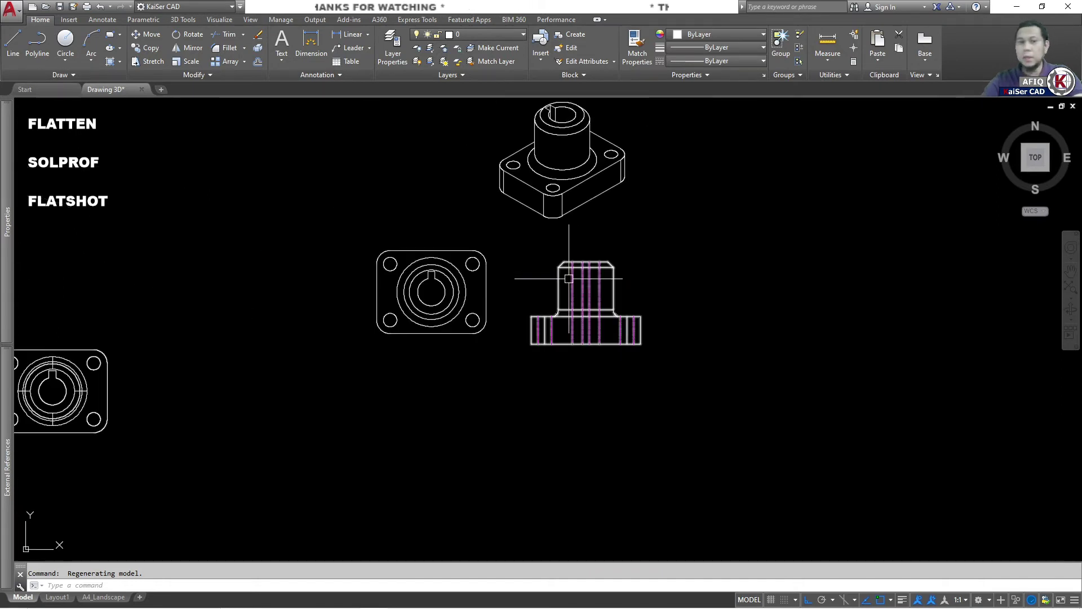
{"action": "middle_click_drag", "start_coordinate": [558, 268], "coordinate": [569, 265]}
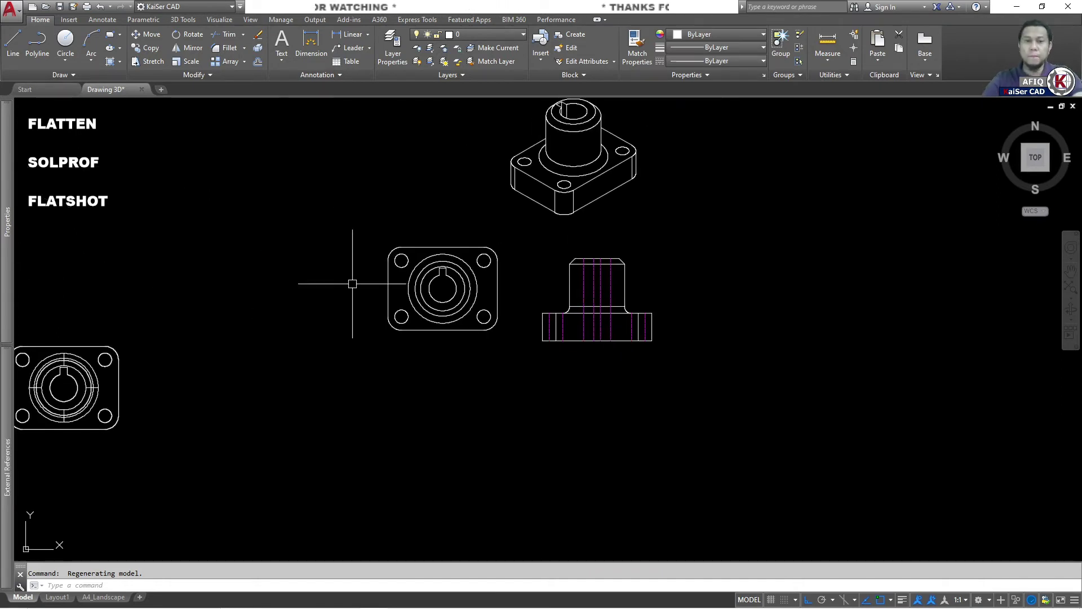
{"action": "middle_click_drag", "start_coordinate": [625, 297], "coordinate": [709, 265]}
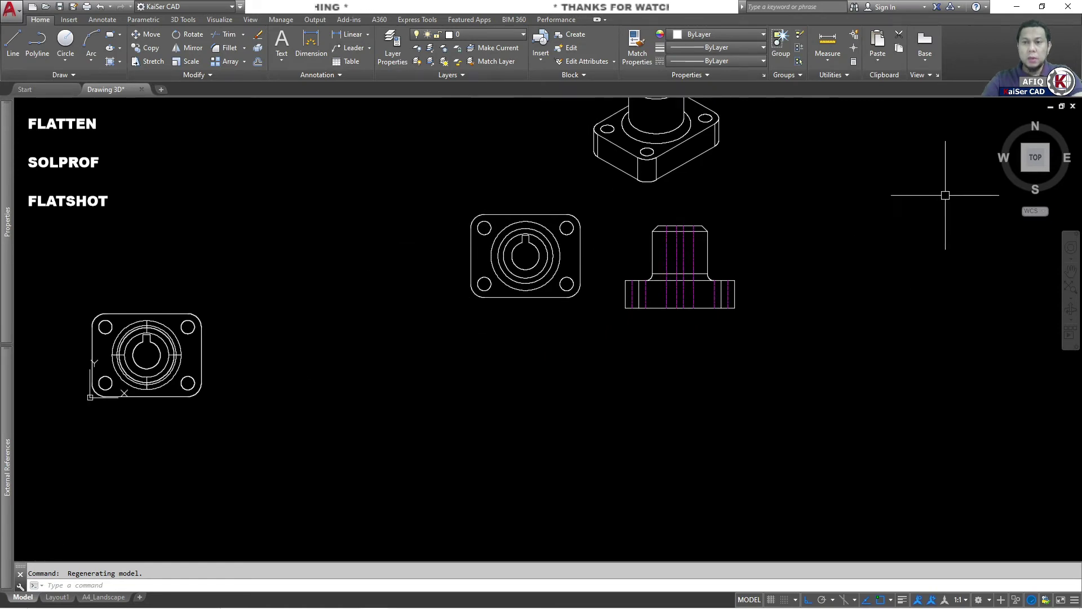
{"action": "left_click", "coordinate": [1001, 121]}
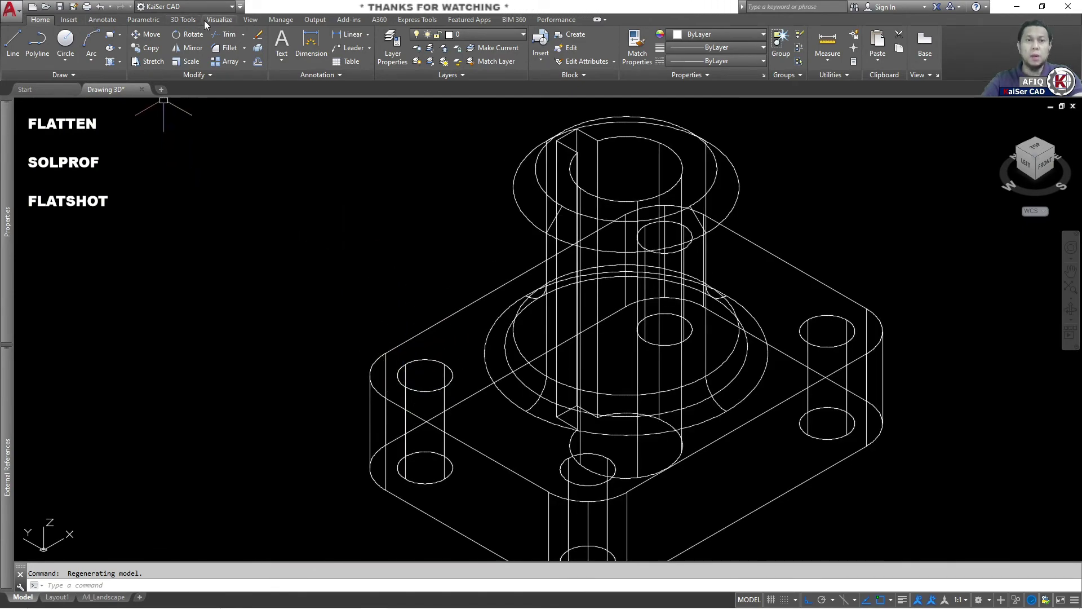
Remove the left bolt hole from the solid using Delete Faces.
{"action": "left_click", "coordinate": [188, 21]}
{"action": "left_click", "coordinate": [209, 73]}
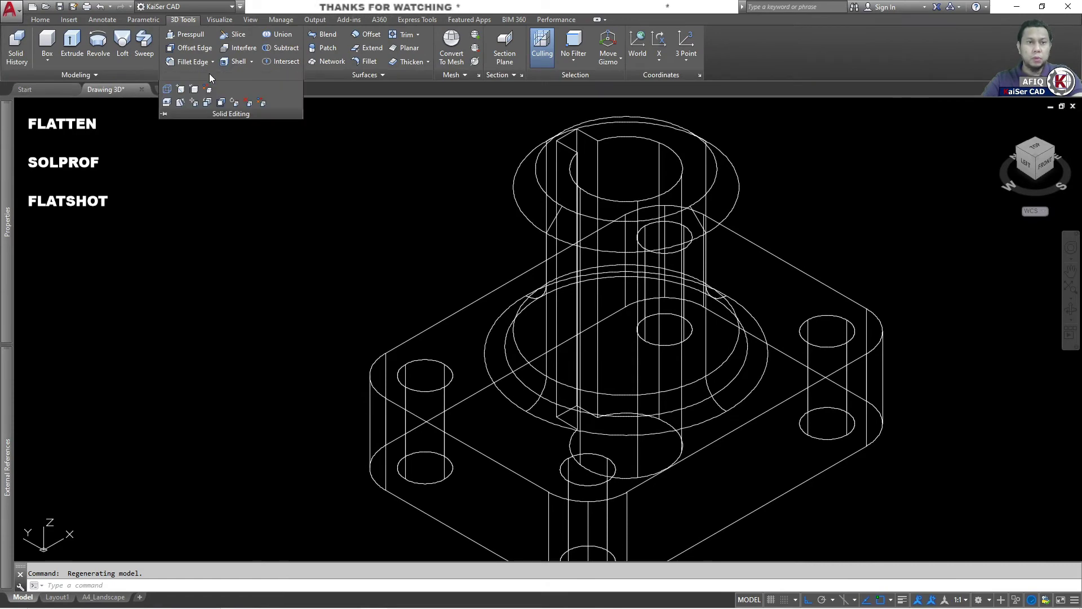
{"action": "left_click", "coordinate": [248, 102]}
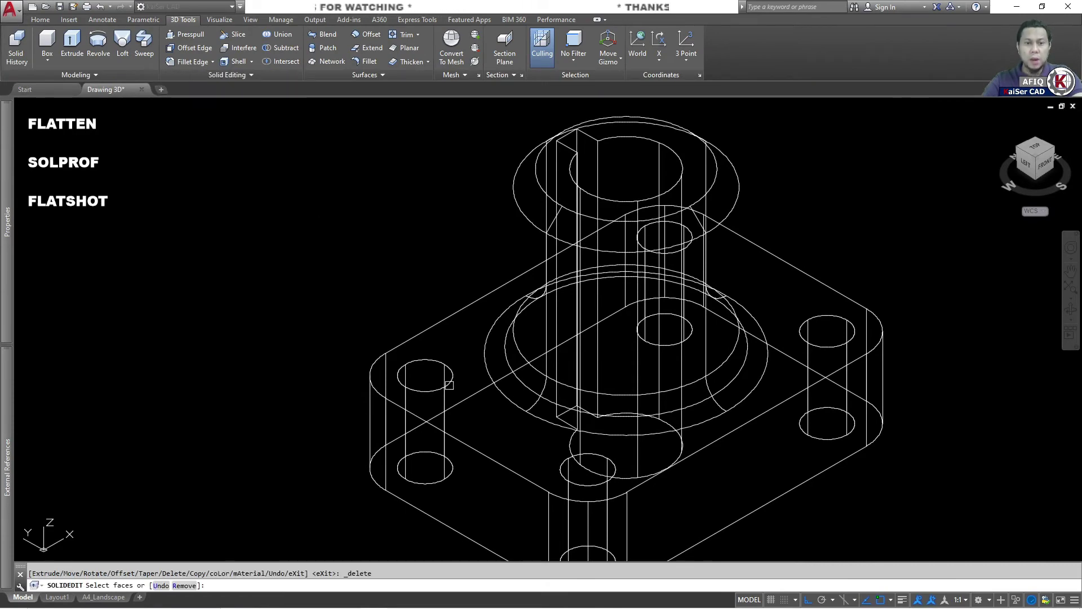
{"action": "left_click", "coordinate": [423, 379]}
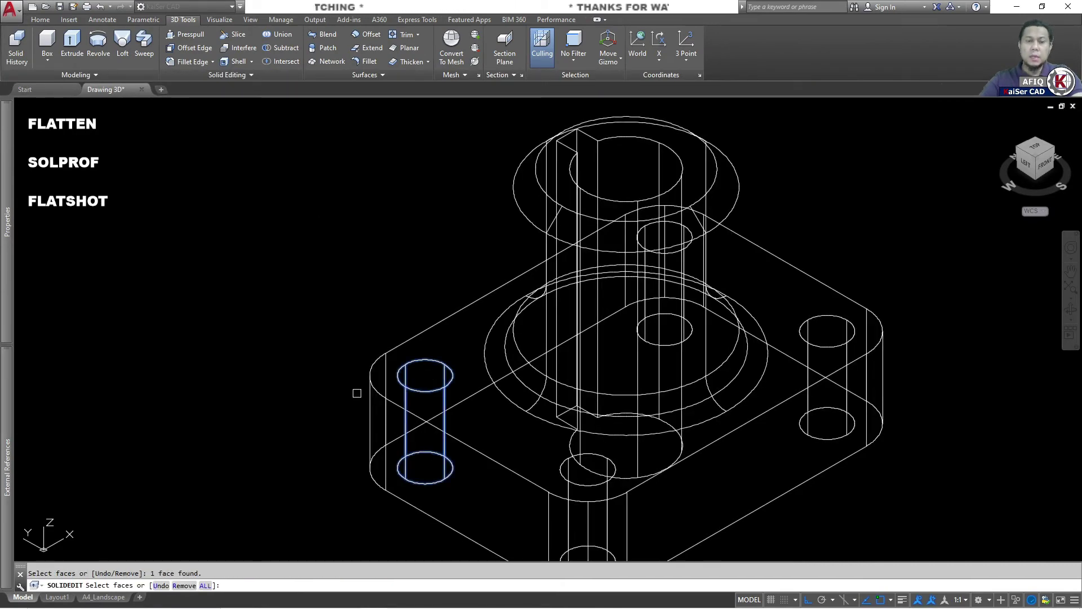
{"action": "key", "text": "Return"}
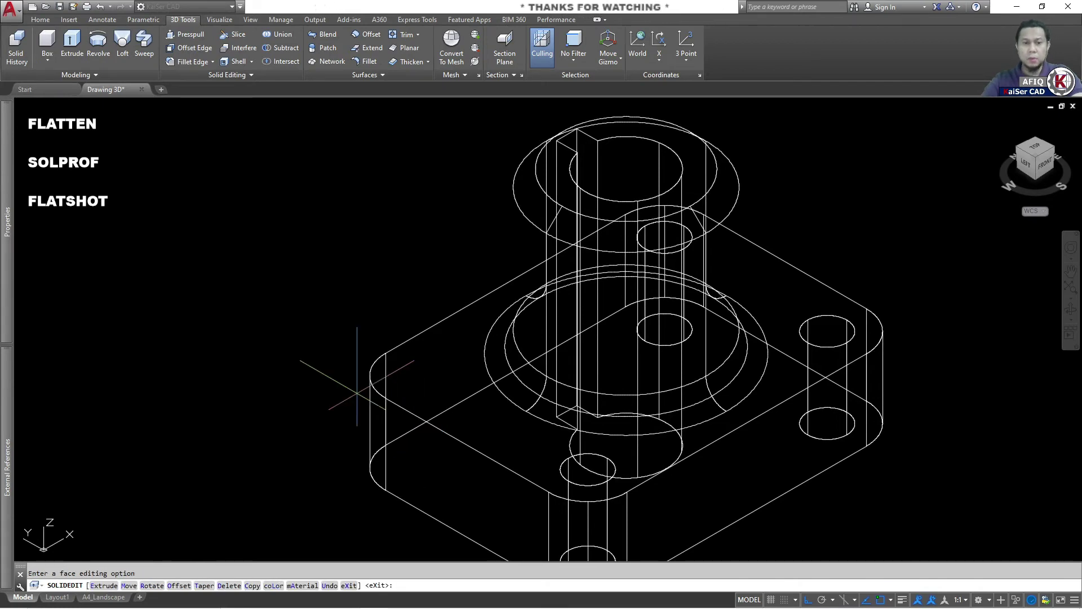
Zoom and pan out, switch to the TOP view, and frame all the parts.
{"action": "scroll", "coordinate": [449, 328], "scroll_direction": "down", "scroll_amount": 2}
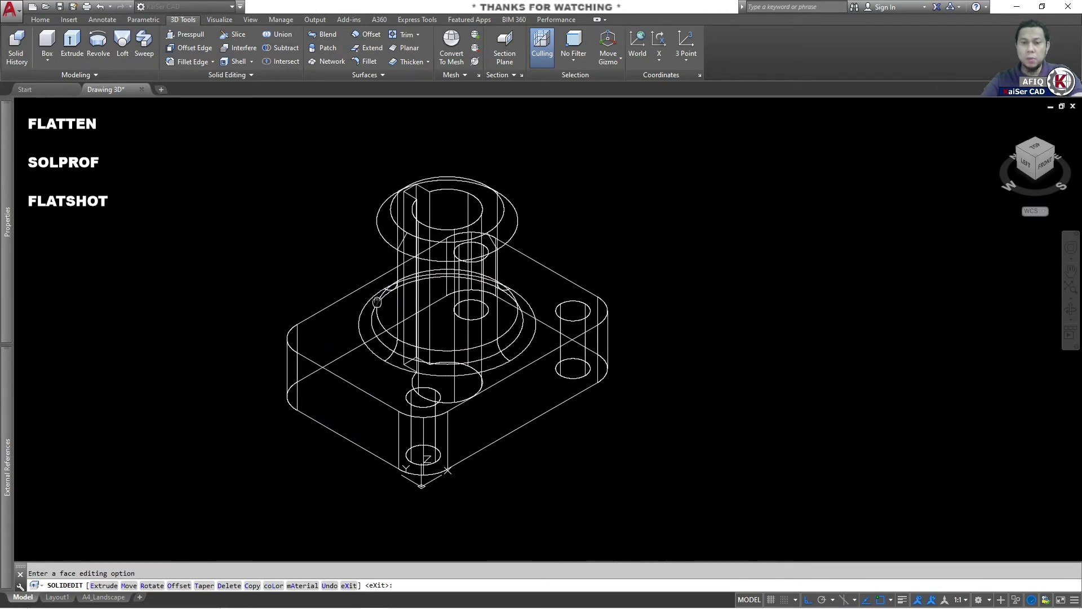
{"action": "scroll", "coordinate": [395, 304], "scroll_direction": "down", "scroll_amount": 2}
{"action": "scroll", "coordinate": [387, 278], "scroll_direction": "down", "scroll_amount": 3}
{"action": "scroll", "coordinate": [551, 302], "scroll_direction": "up", "scroll_amount": 3}
{"action": "scroll", "coordinate": [501, 296], "scroll_direction": "up", "scroll_amount": 4}
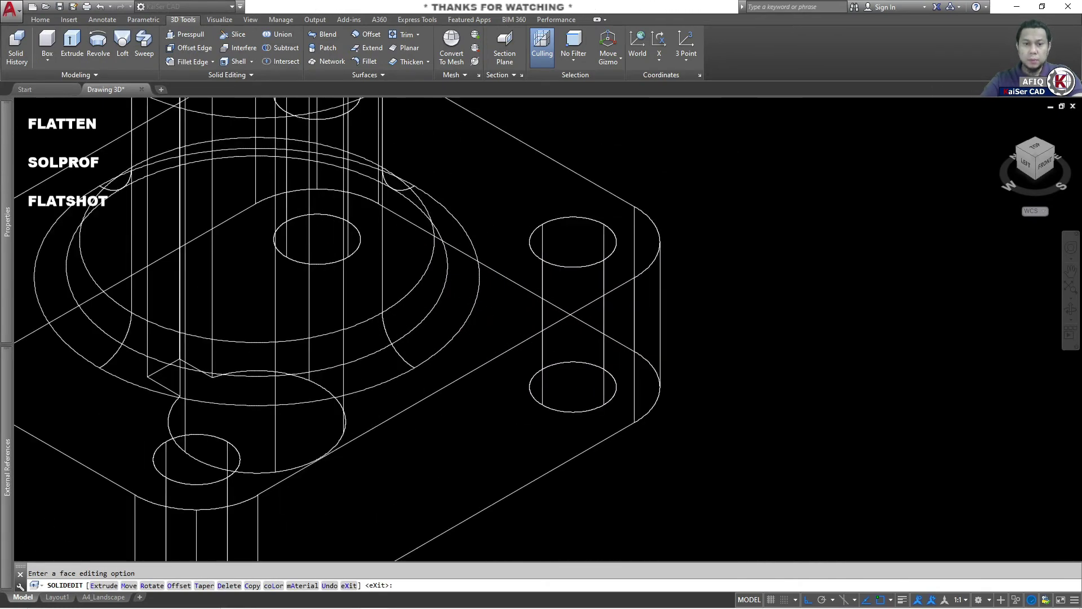
{"action": "scroll", "coordinate": [558, 288], "scroll_direction": "down", "scroll_amount": 3}
{"action": "scroll", "coordinate": [532, 468], "scroll_direction": "down", "scroll_amount": 2}
{"action": "scroll", "coordinate": [532, 468], "scroll_direction": "down", "scroll_amount": 2}
{"action": "scroll", "coordinate": [626, 259], "scroll_direction": "up", "scroll_amount": 4}
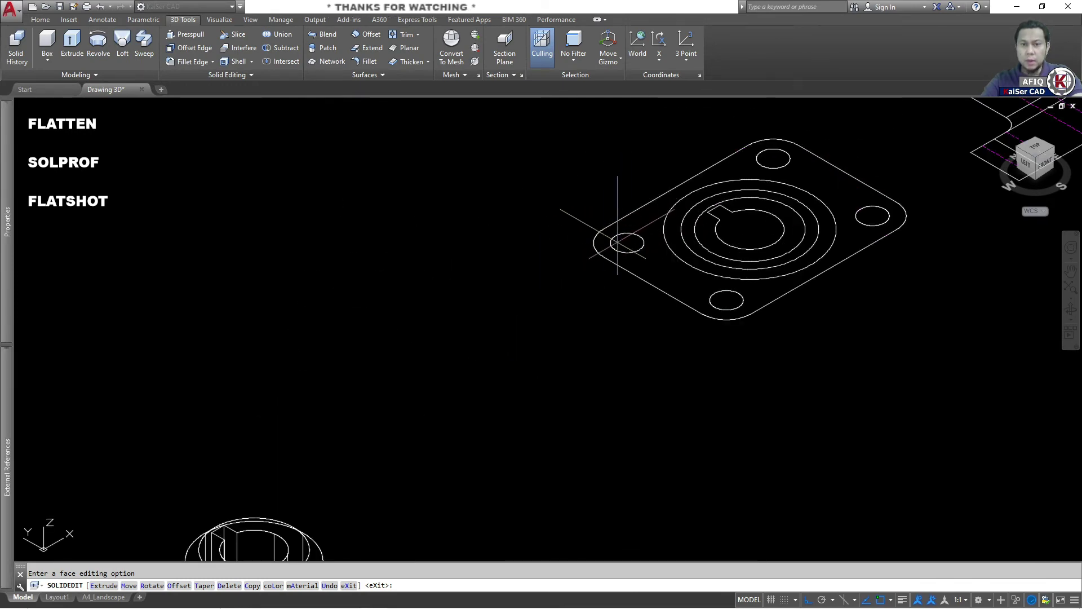
{"action": "scroll", "coordinate": [535, 242], "scroll_direction": "down", "scroll_amount": 4}
{"action": "scroll", "coordinate": [580, 242], "scroll_direction": "up", "scroll_amount": 2}
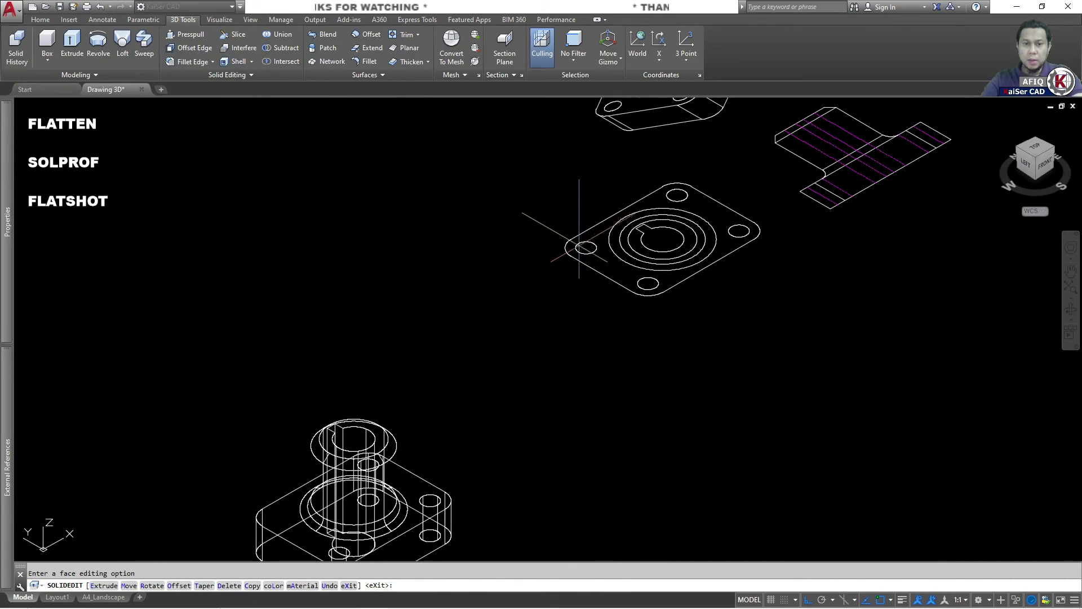
{"action": "scroll", "coordinate": [579, 246], "scroll_direction": "down", "scroll_amount": 2}
{"action": "middle_click_drag", "start_coordinate": [579, 246], "coordinate": [571, 217]}
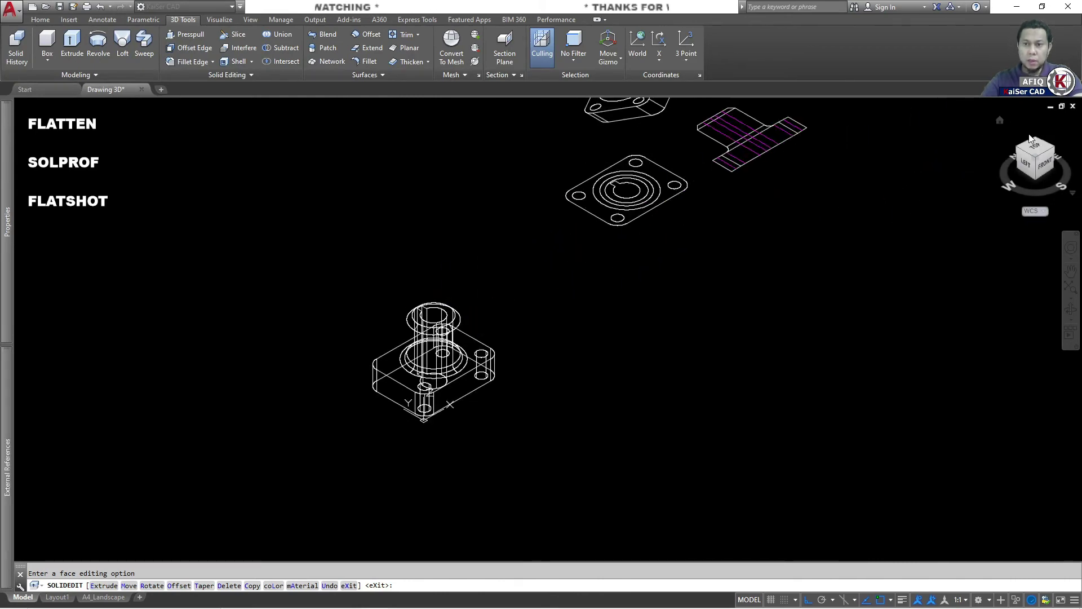
{"action": "left_click", "coordinate": [1037, 152]}
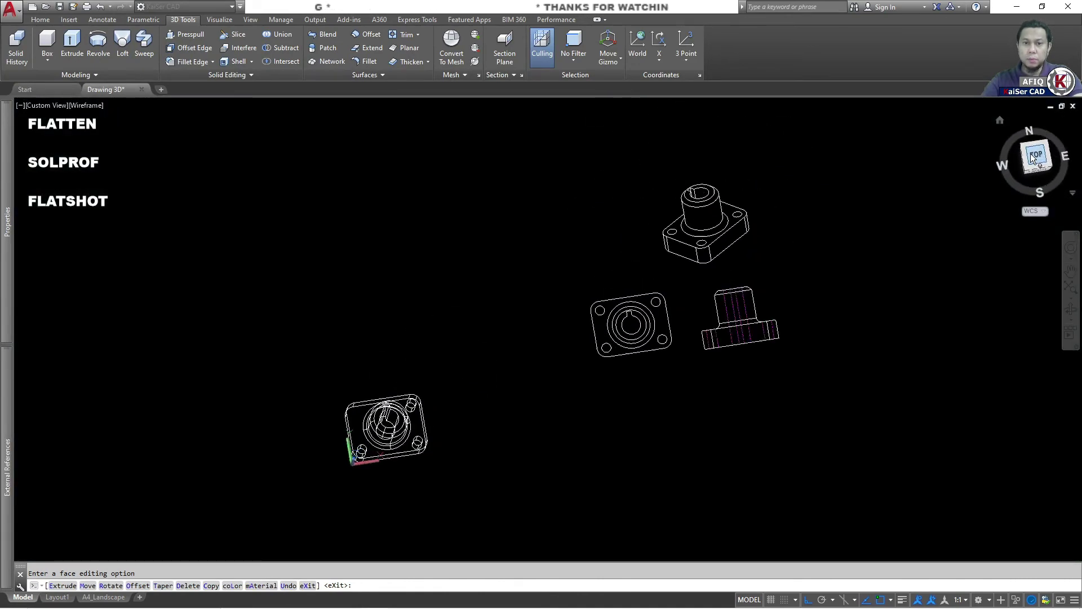
{"action": "scroll", "coordinate": [495, 386], "scroll_direction": "up", "scroll_amount": 4}
{"action": "scroll", "coordinate": [561, 345], "scroll_direction": "down", "scroll_amount": 2}
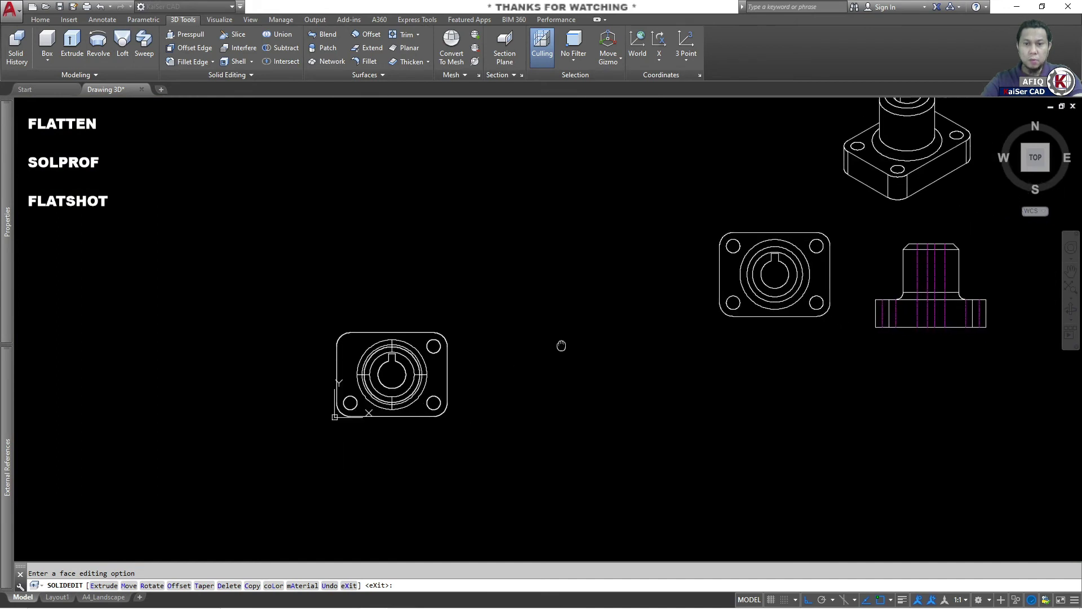
{"action": "middle_click_drag", "start_coordinate": [560, 345], "coordinate": [543, 307]}
Run FLATSHOT with Replace existing block to regenerate the right-hand top-view projection.
{"action": "key", "text": "Escape"}
{"action": "type", "text": "FLATSHOT"}
{"action": "key", "text": "Return"}
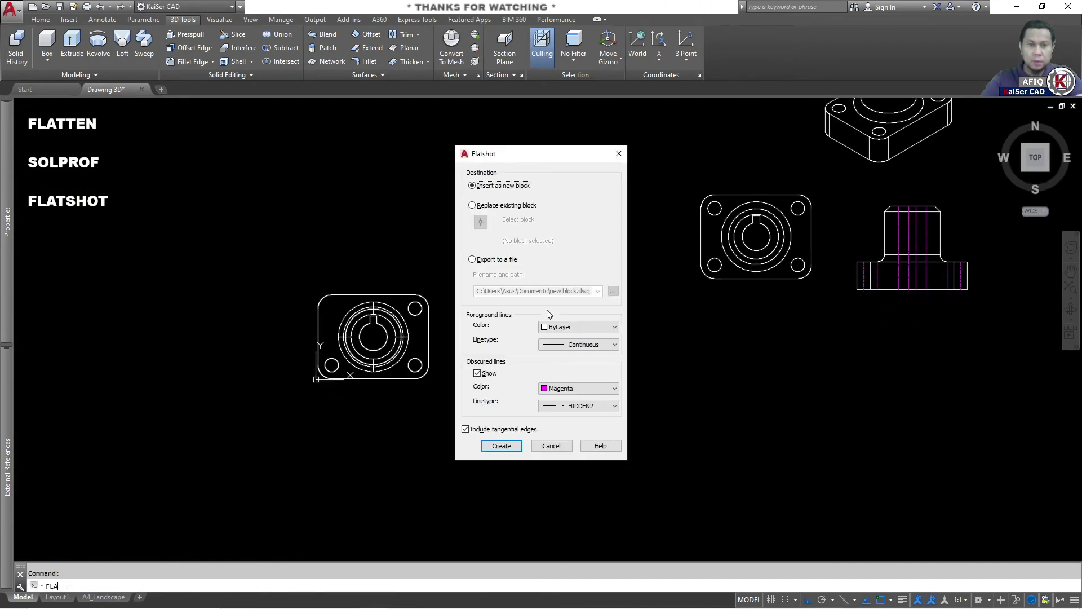
{"action": "left_click", "coordinate": [472, 205]}
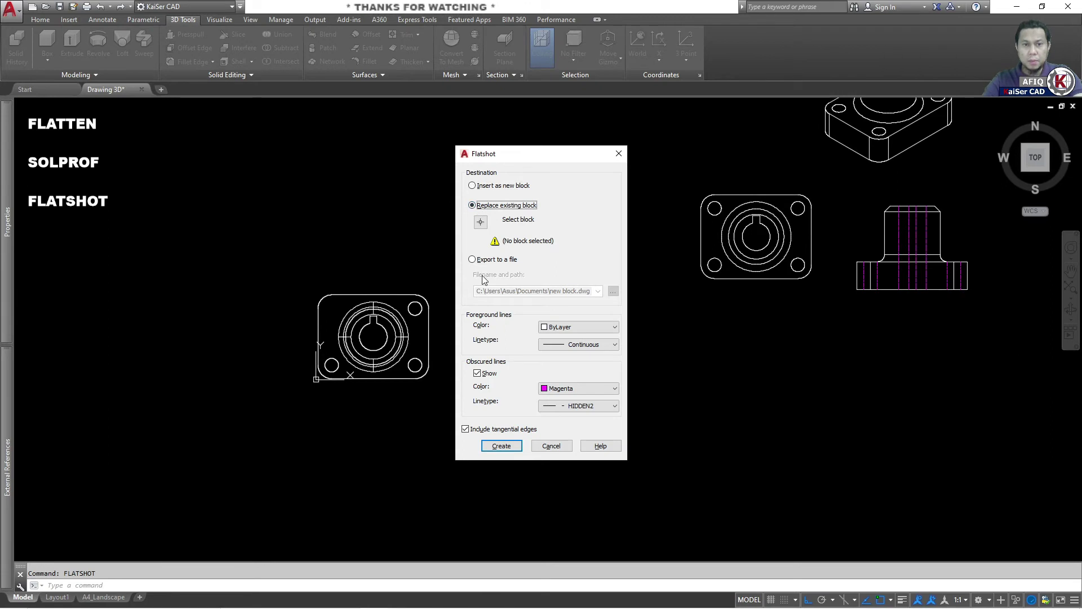
{"action": "left_click", "coordinate": [482, 222]}
{"action": "left_click", "coordinate": [733, 277]}
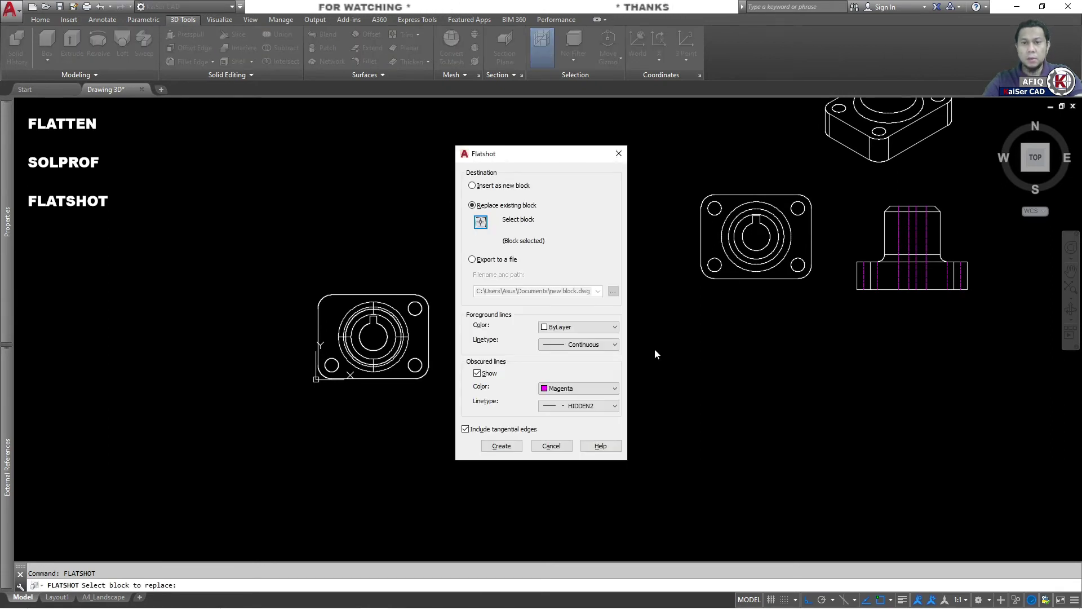
{"action": "left_click", "coordinate": [505, 449]}
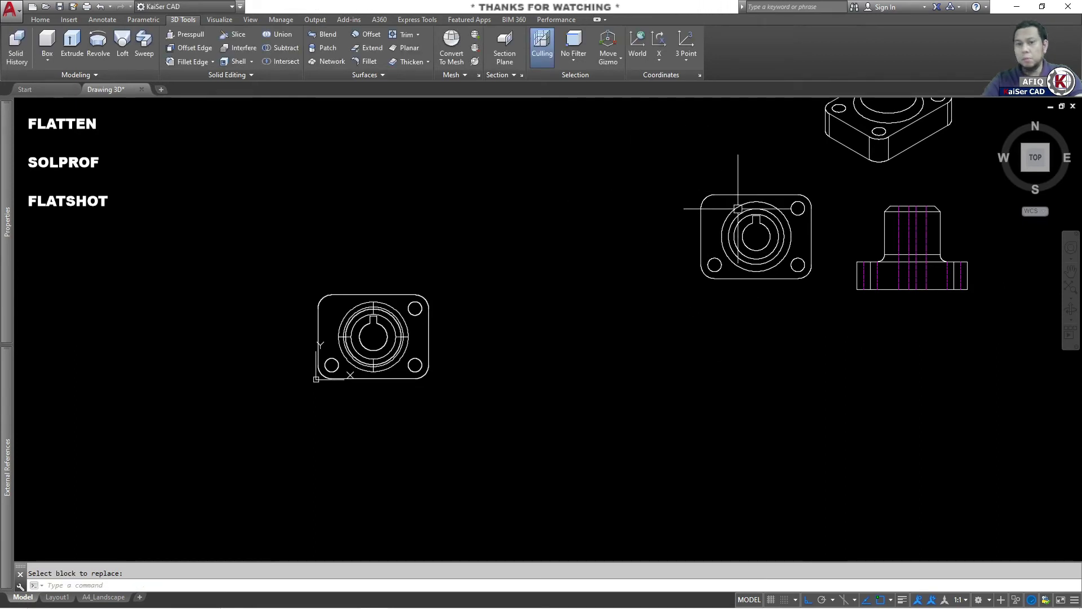
Return to the isometric home view and rerun FLATSHOT, picking the upper isometric block to replace.
{"action": "middle_click_drag", "start_coordinate": [905, 181], "coordinate": [826, 252]}
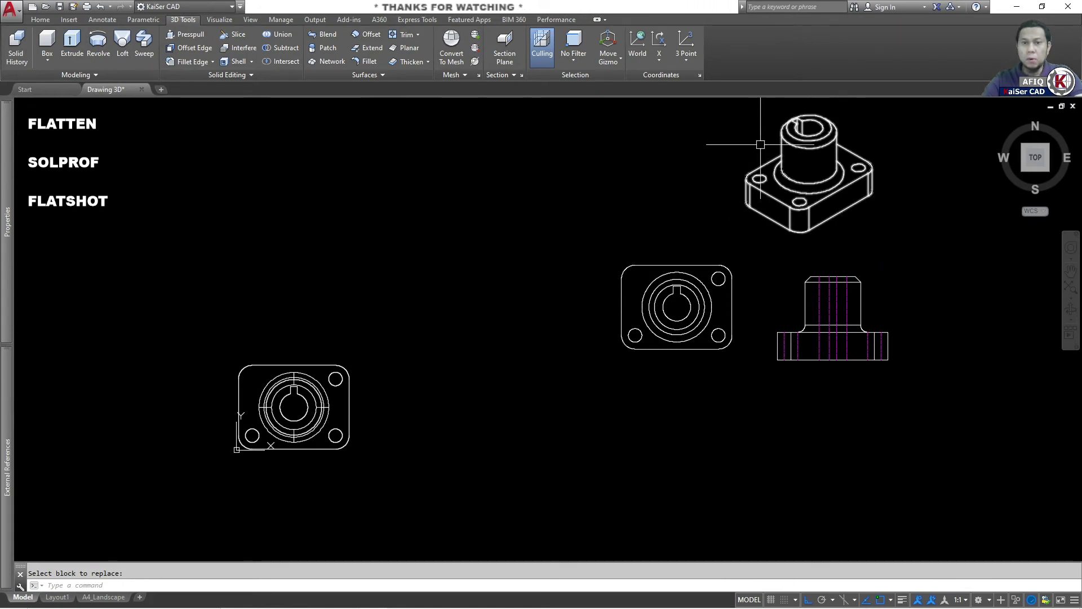
{"action": "scroll", "coordinate": [780, 179], "scroll_direction": "up", "scroll_amount": 3}
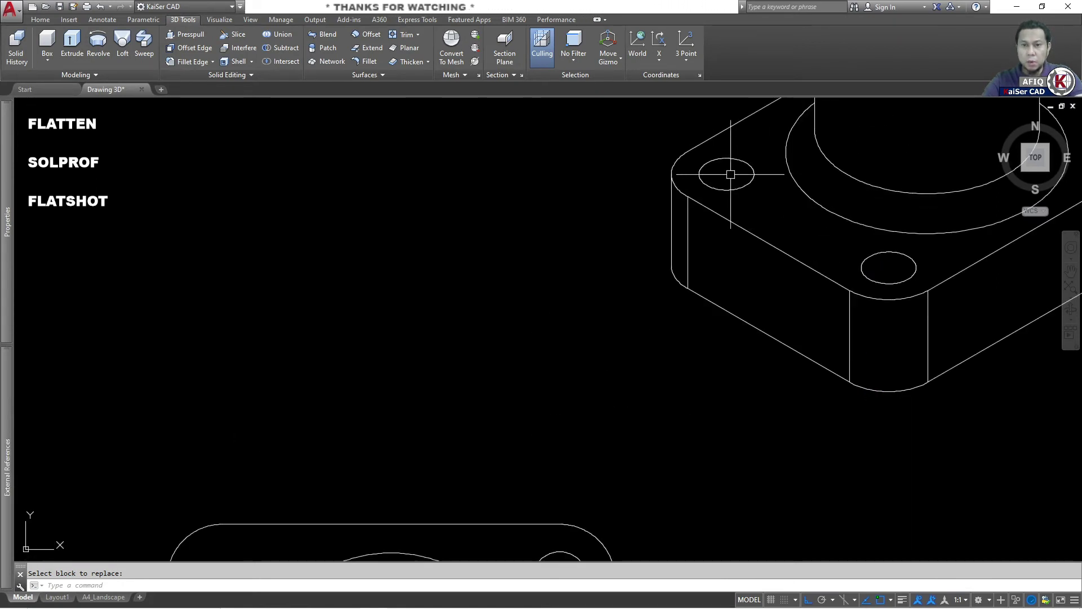
{"action": "scroll", "coordinate": [716, 186], "scroll_direction": "down", "scroll_amount": 2}
{"action": "scroll", "coordinate": [661, 181], "scroll_direction": "down", "scroll_amount": 1}
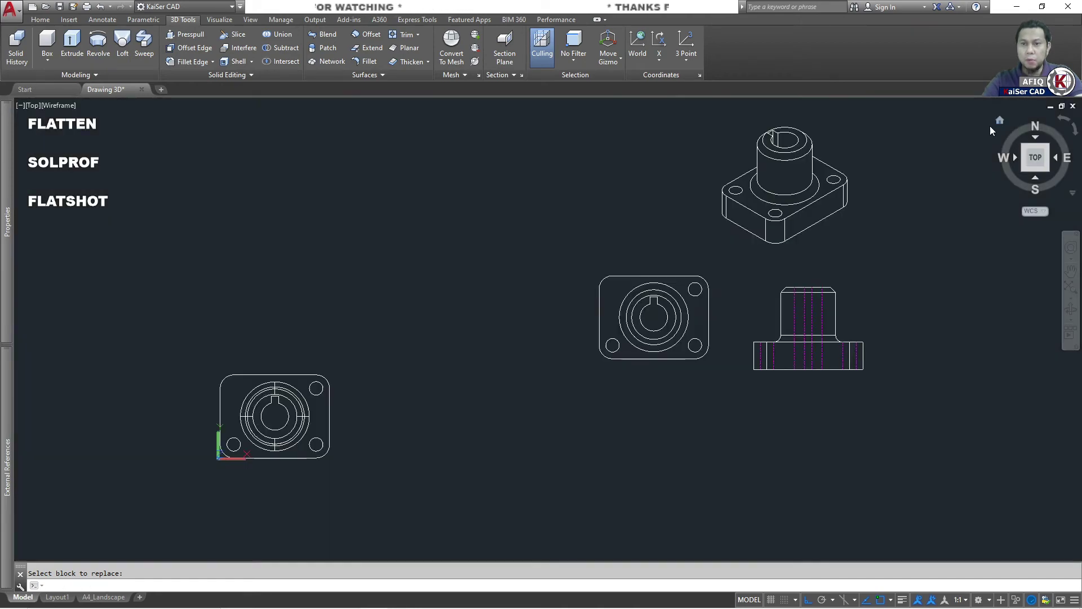
{"action": "left_click", "coordinate": [999, 121]}
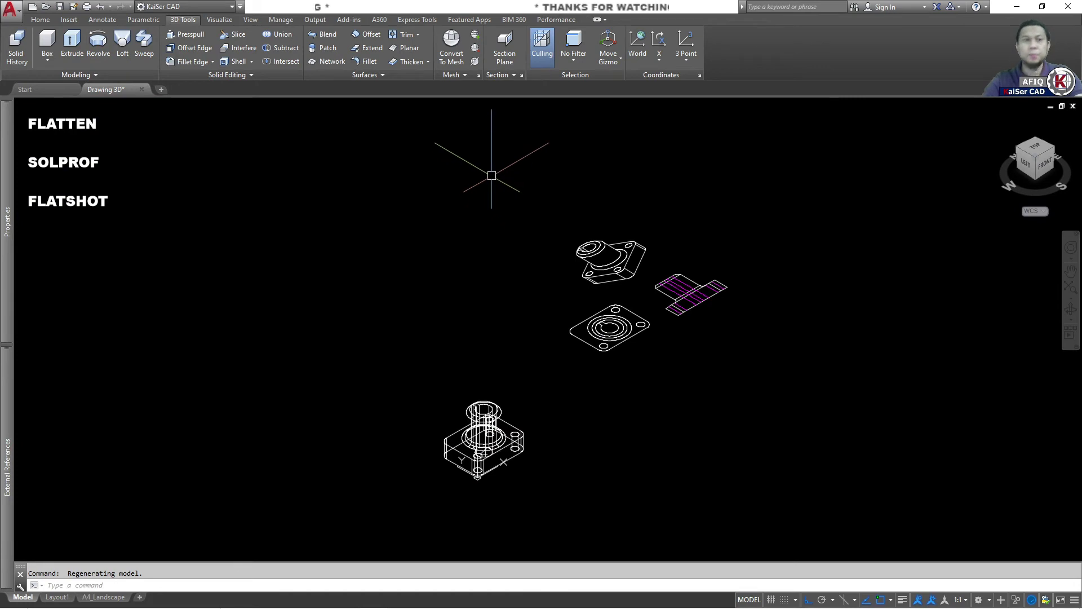
{"action": "scroll", "coordinate": [444, 313], "scroll_direction": "up", "scroll_amount": 2}
{"action": "key", "text": "Escape"}
{"action": "type", "text": "FLA"}
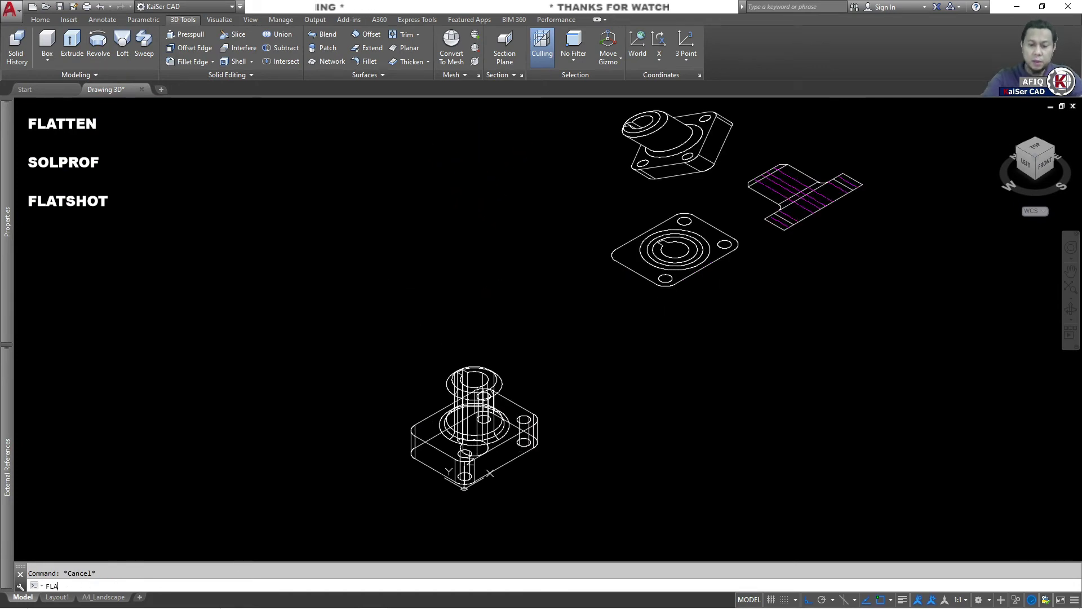
{"action": "type", "text": "TSHOT"}
{"action": "key", "text": "Return"}
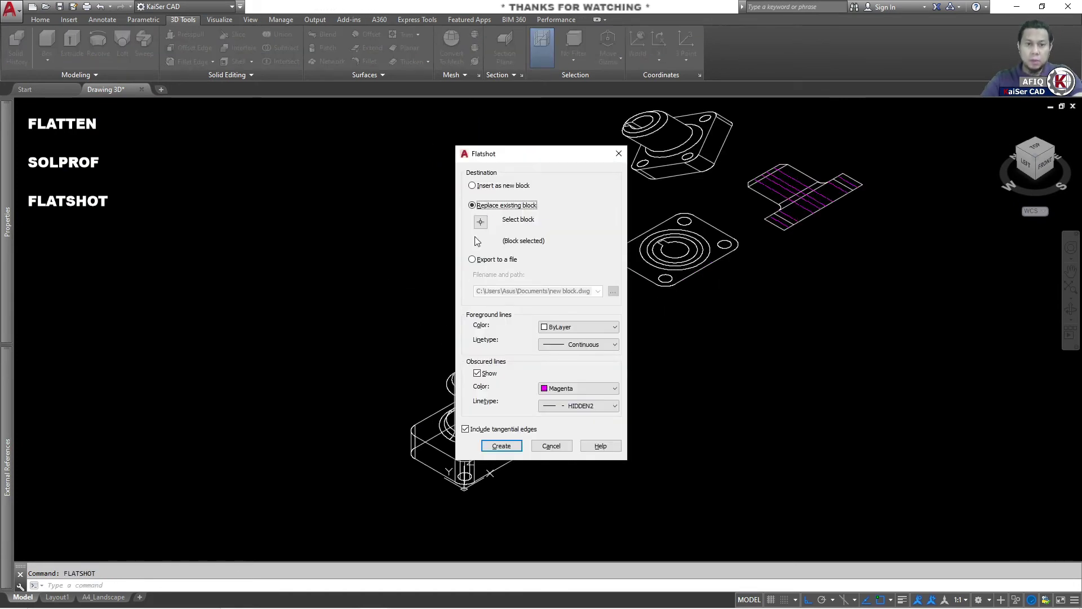
{"action": "left_click", "coordinate": [485, 226]}
{"action": "left_click", "coordinate": [676, 144]}
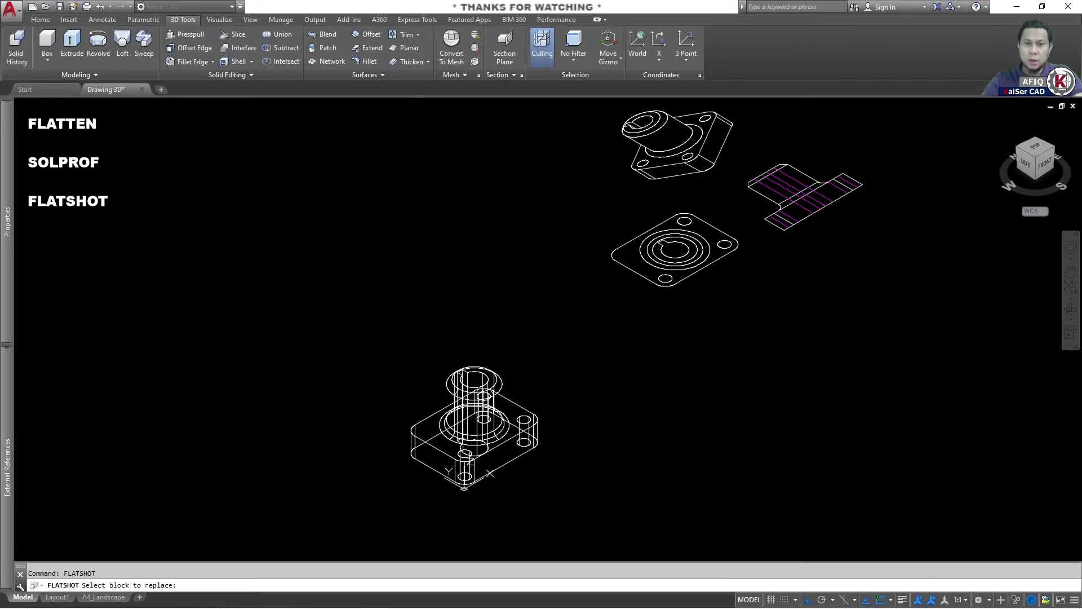
Create the replacement isometric projection and view all parts from the TOP.
{"action": "left_click", "coordinate": [509, 447]}
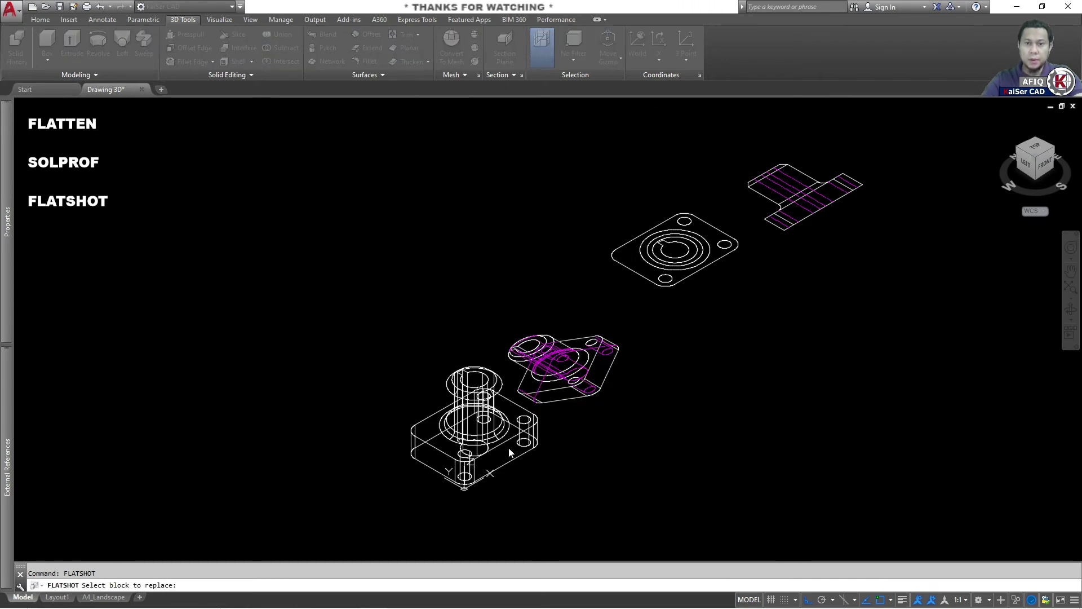
{"action": "scroll", "coordinate": [580, 347], "scroll_direction": "up", "scroll_amount": 4}
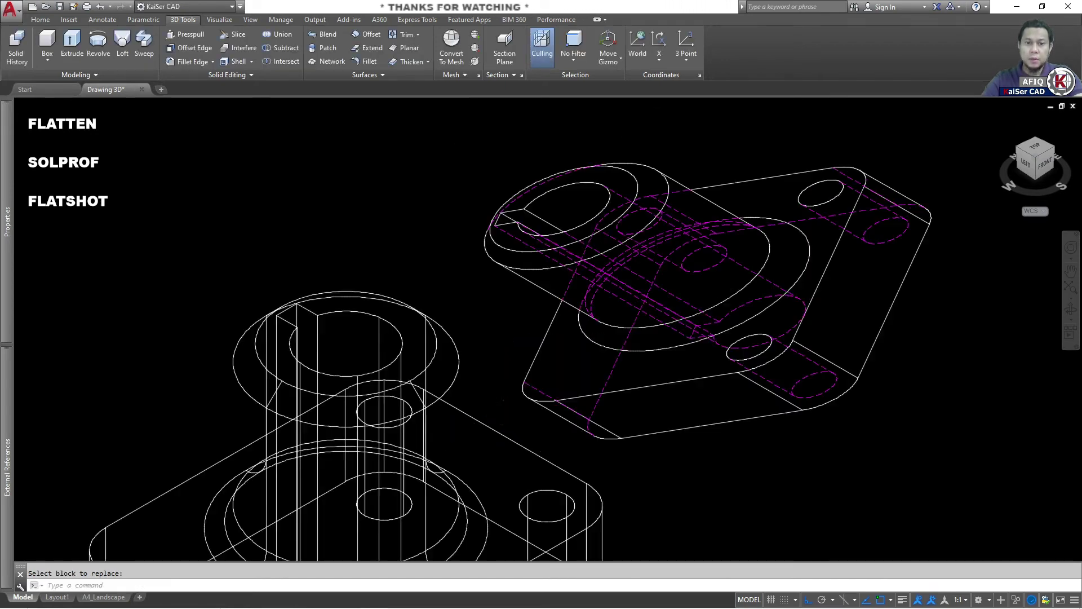
{"action": "left_click", "coordinate": [1040, 144]}
{"action": "scroll", "coordinate": [426, 364], "scroll_direction": "up", "scroll_amount": 2}
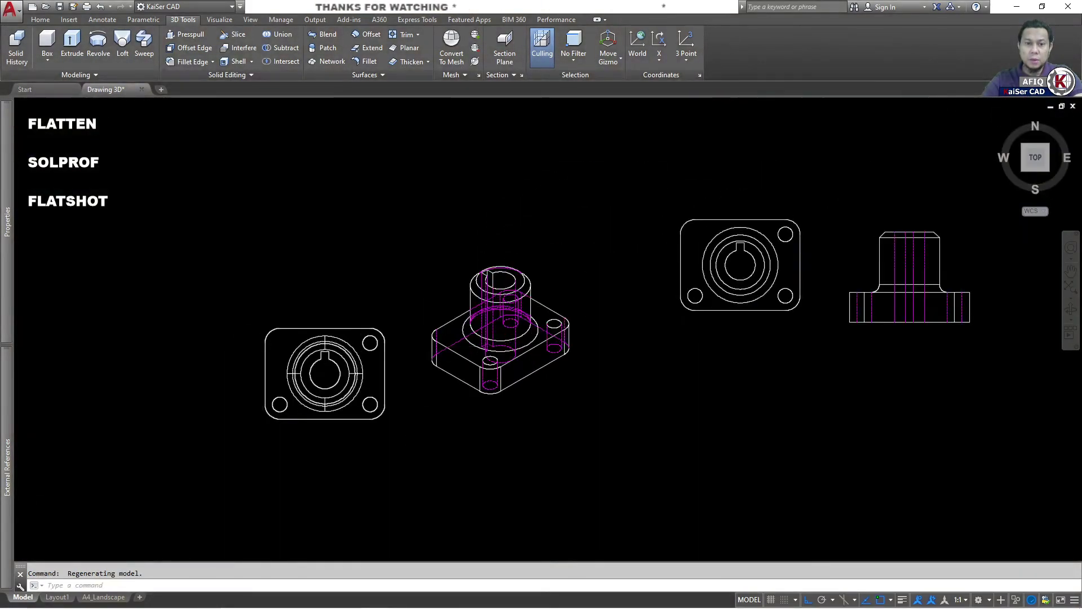
{"action": "scroll", "coordinate": [426, 358], "scroll_direction": "up", "scroll_amount": 4}
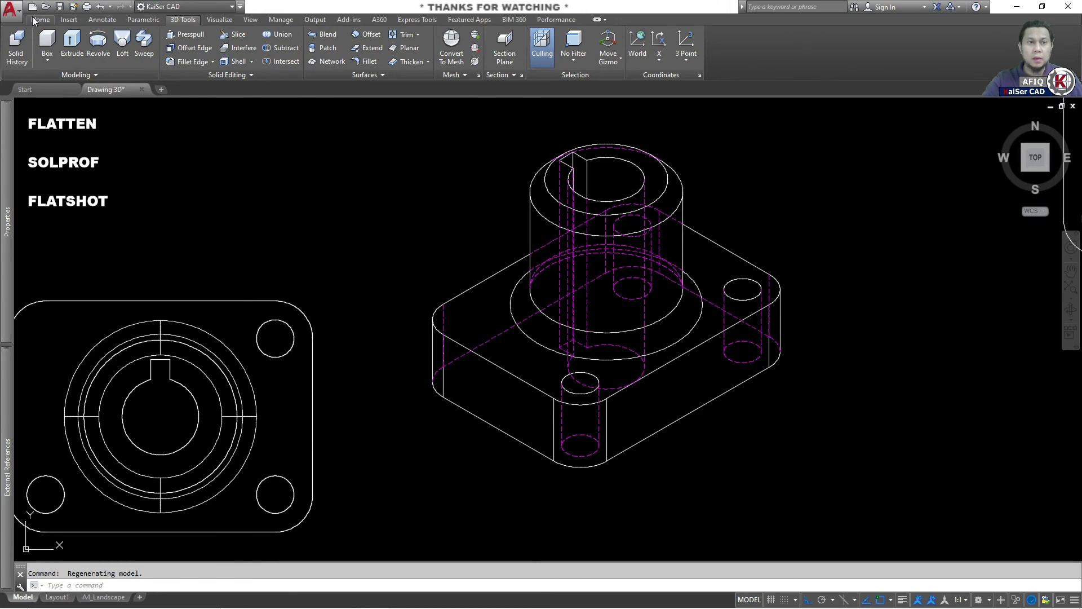
On the Home tab, try Layer Freeze on the 3D model, then cancel.
{"action": "left_click", "coordinate": [33, 20]}
{"action": "left_click", "coordinate": [446, 50]}
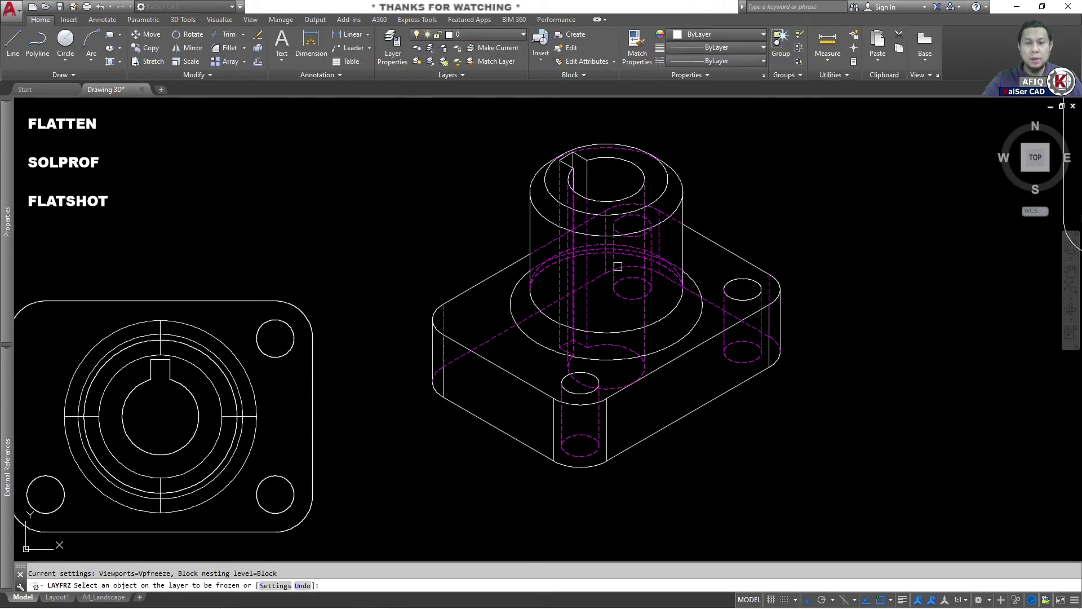
{"action": "left_click", "coordinate": [575, 252]}
{"action": "key", "text": "Escape"}
{"action": "key", "text": "Escape"}
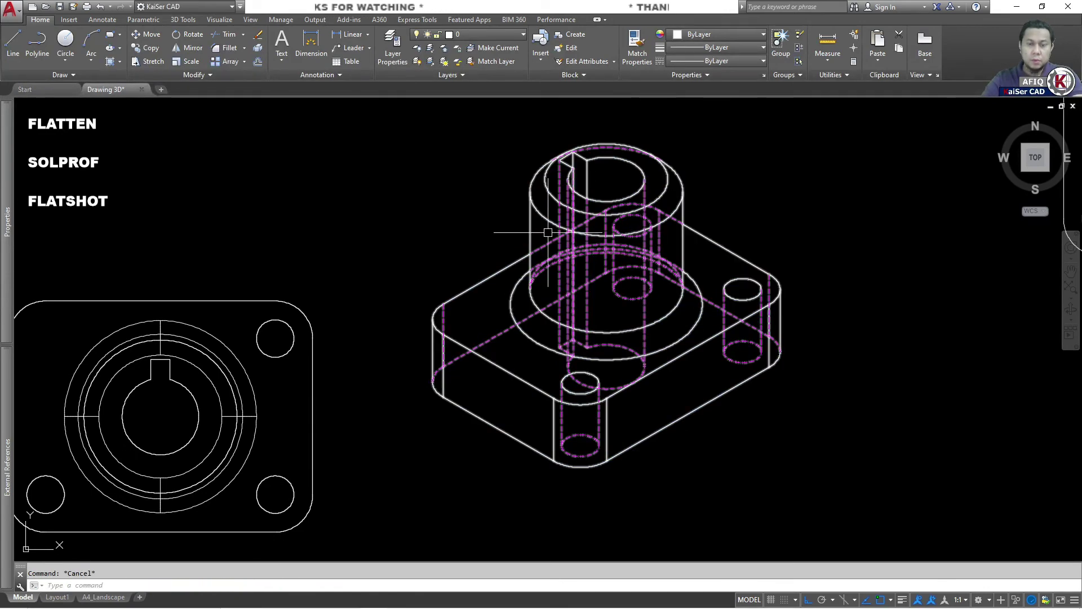
Centre the parts on screen and return to the isometric view.
{"action": "scroll", "coordinate": [508, 242], "scroll_direction": "down", "scroll_amount": 2}
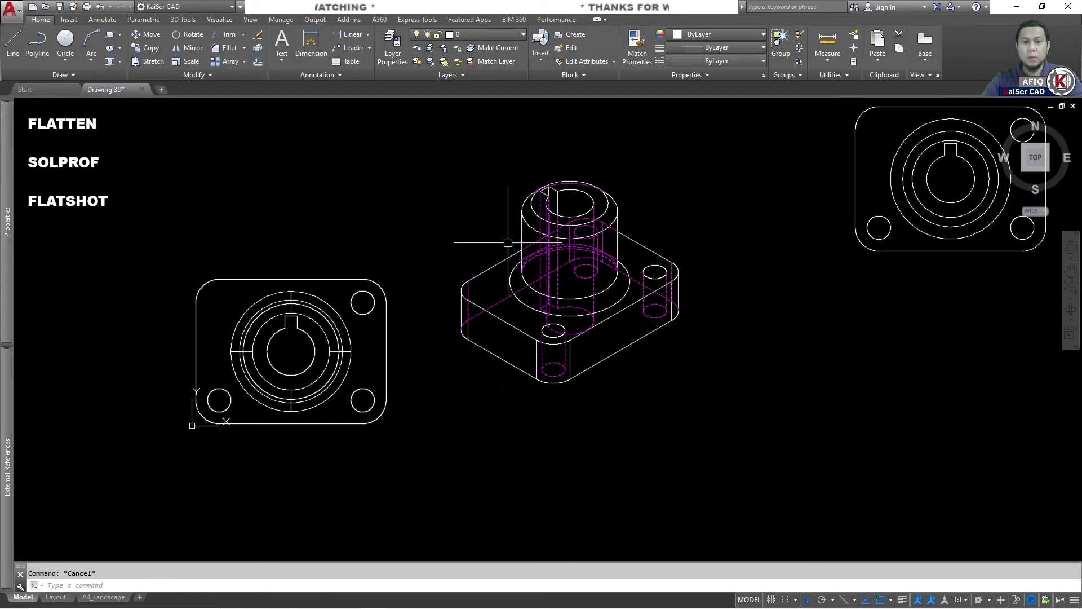
{"action": "scroll", "coordinate": [446, 264], "scroll_direction": "down", "scroll_amount": 2}
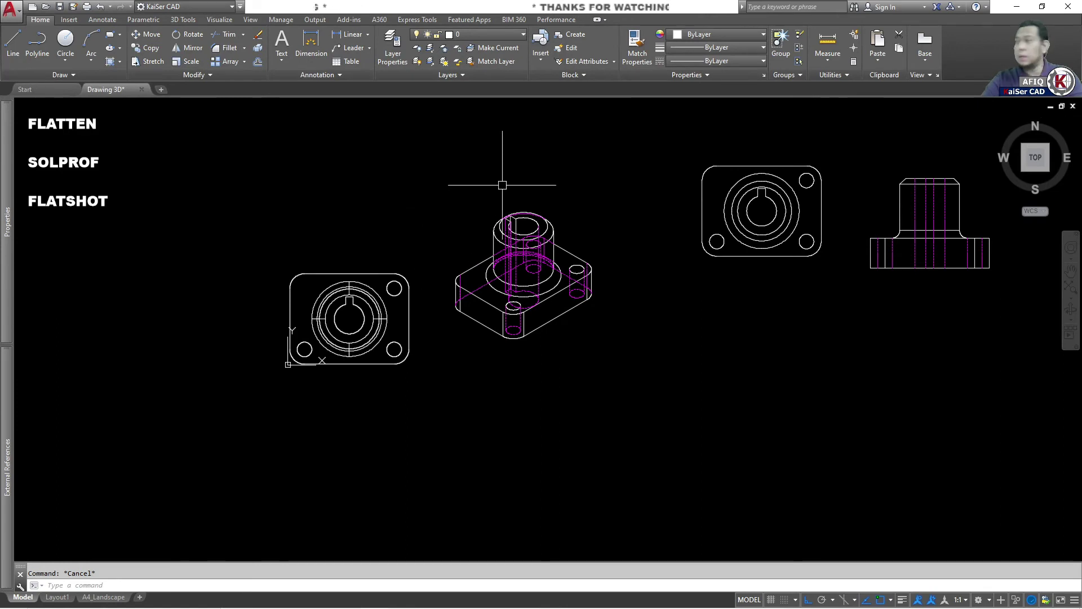
{"action": "scroll", "coordinate": [512, 263], "scroll_direction": "up", "scroll_amount": 4}
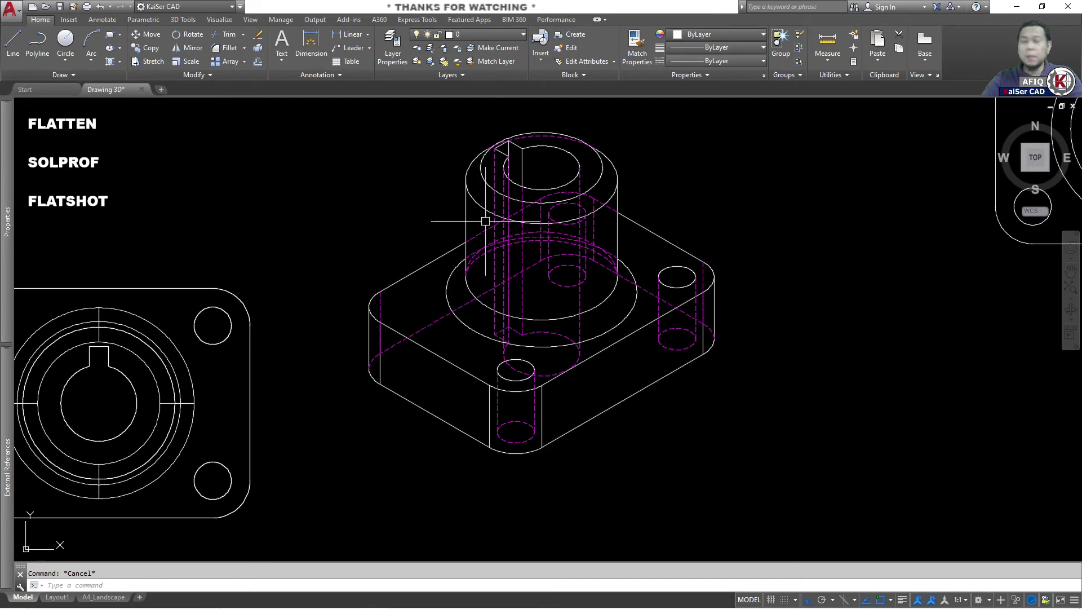
{"action": "scroll", "coordinate": [518, 177], "scroll_direction": "down", "scroll_amount": 2}
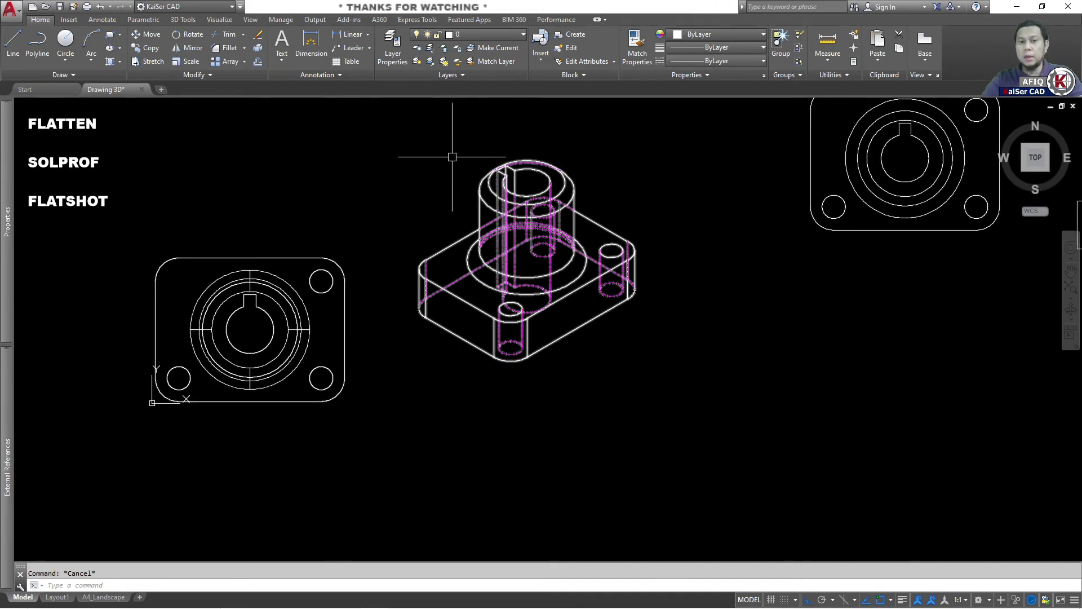
{"action": "middle_click_drag", "start_coordinate": [341, 234], "coordinate": [422, 242]}
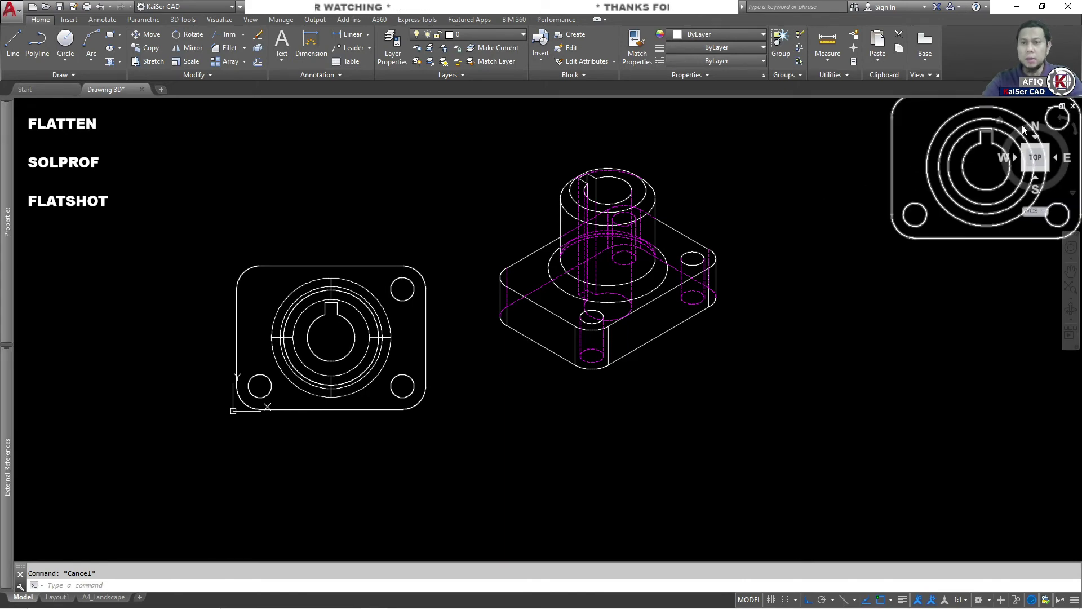
{"action": "left_click", "coordinate": [1013, 152]}
{"action": "scroll", "coordinate": [486, 389], "scroll_direction": "up", "scroll_amount": 4}
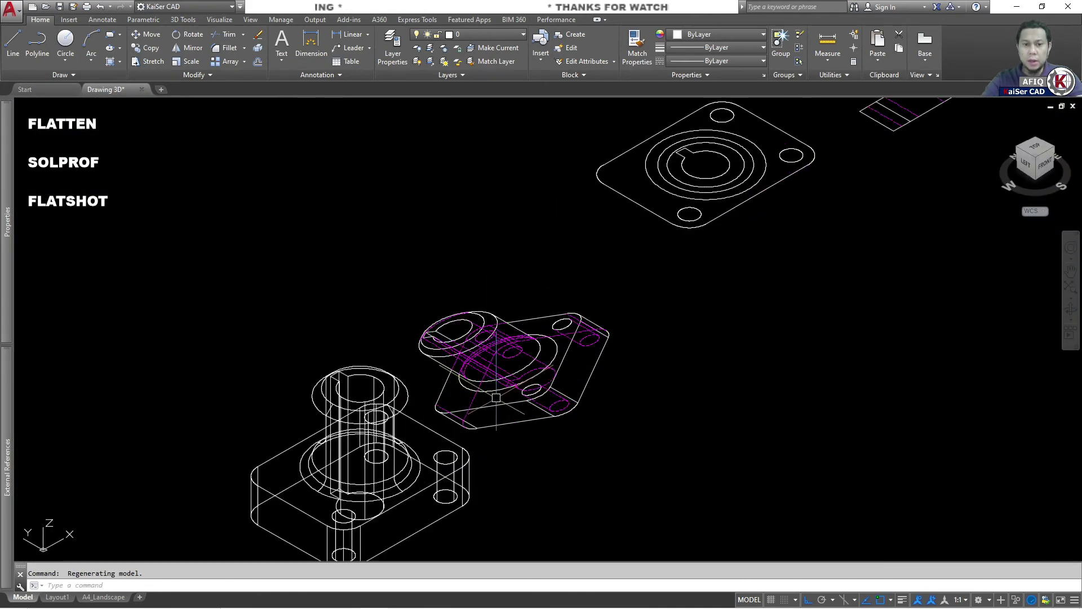
{"action": "key", "text": "Escape"}
{"action": "type", "text": "FLA"}
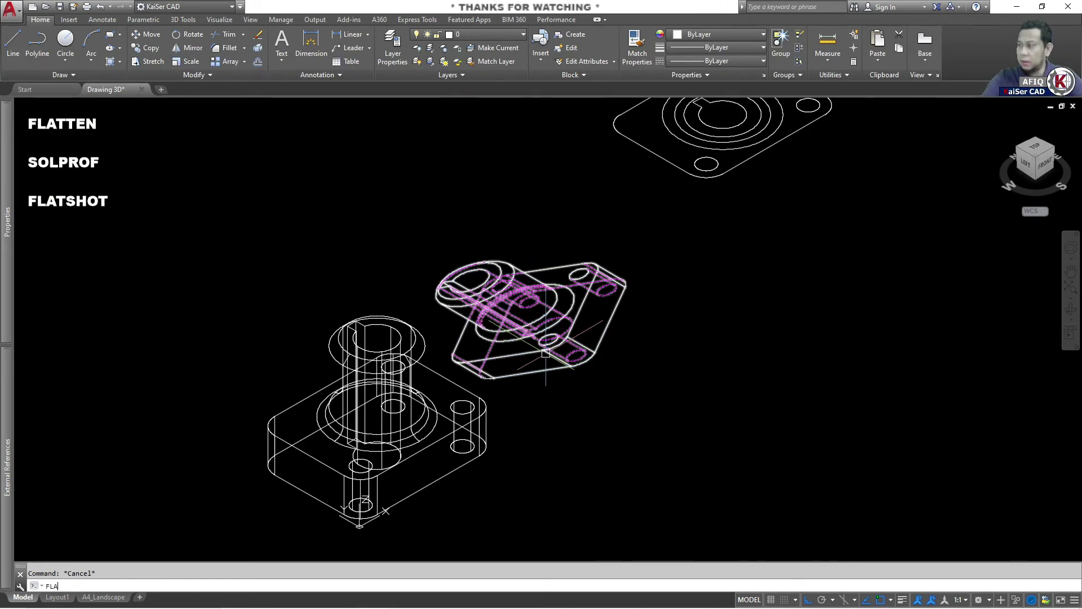
{"action": "type", "text": "TSHOT"}
{"action": "key", "text": "Return"}
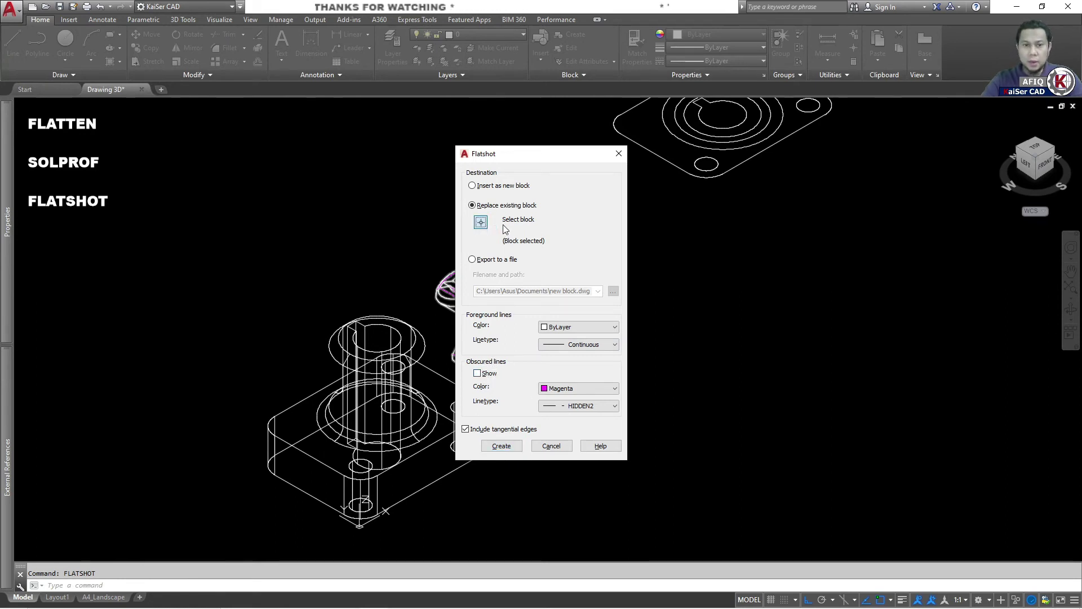
{"action": "left_click", "coordinate": [481, 222]}
{"action": "left_click", "coordinate": [533, 285]}
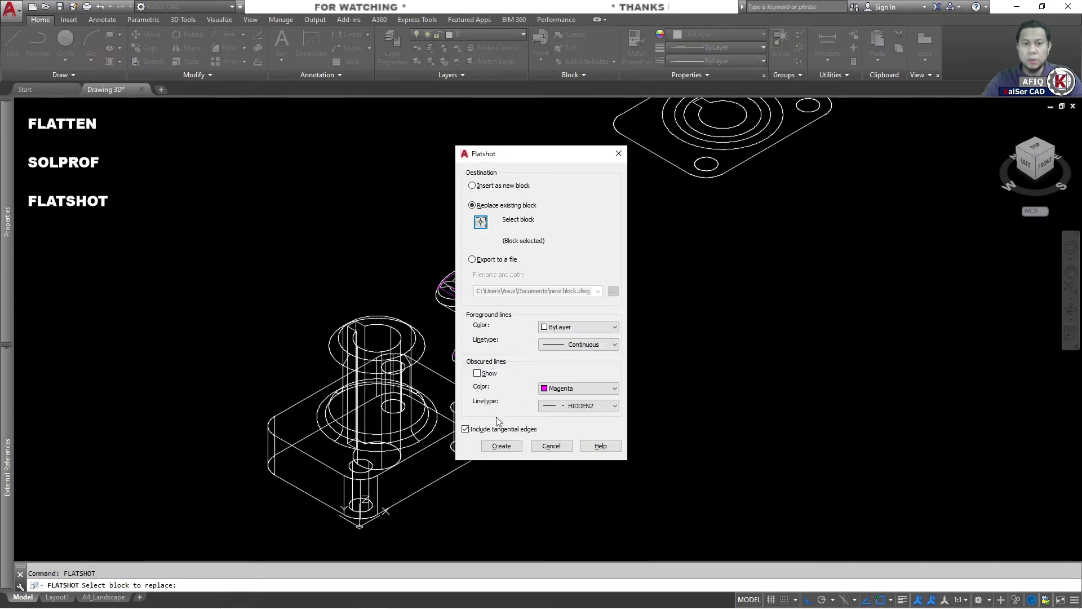
{"action": "left_click", "coordinate": [504, 449]}
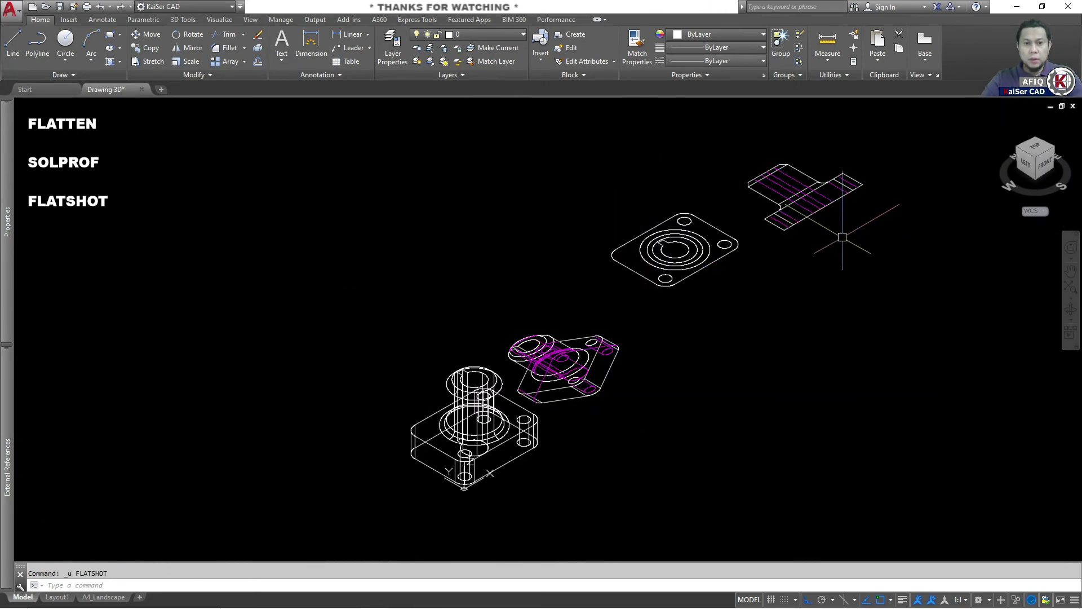
Undo the earlier view changes and switch to the TOP plan view.
{"action": "key", "text": "ctrl+z"}
{"action": "key", "text": "ctrl+z"}
{"action": "key", "text": "ctrl+z"}
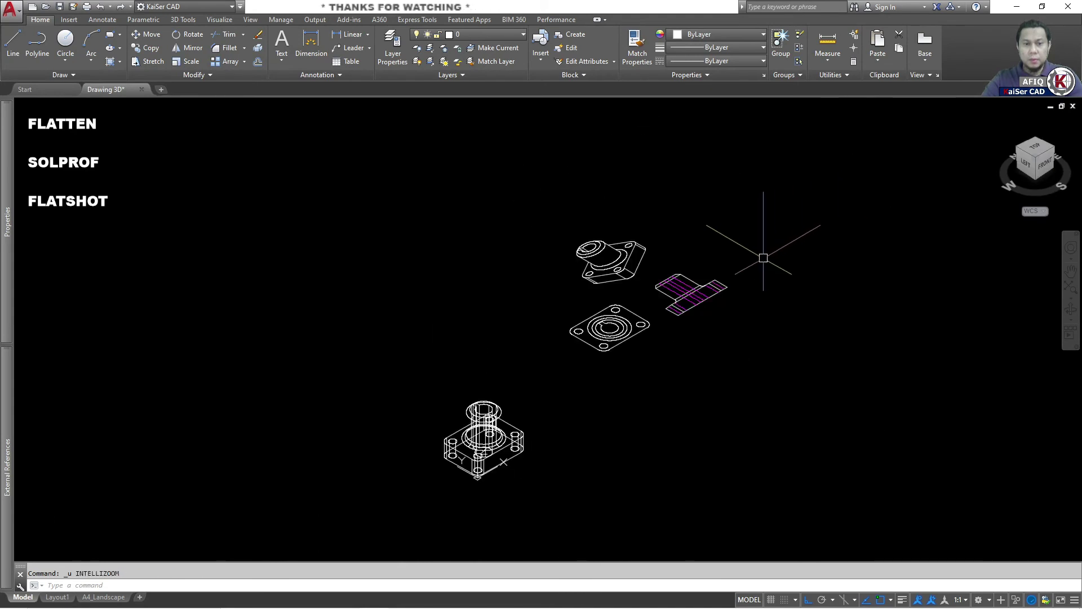
{"action": "left_click", "coordinate": [497, 201]}
{"action": "left_click", "coordinate": [835, 396]}
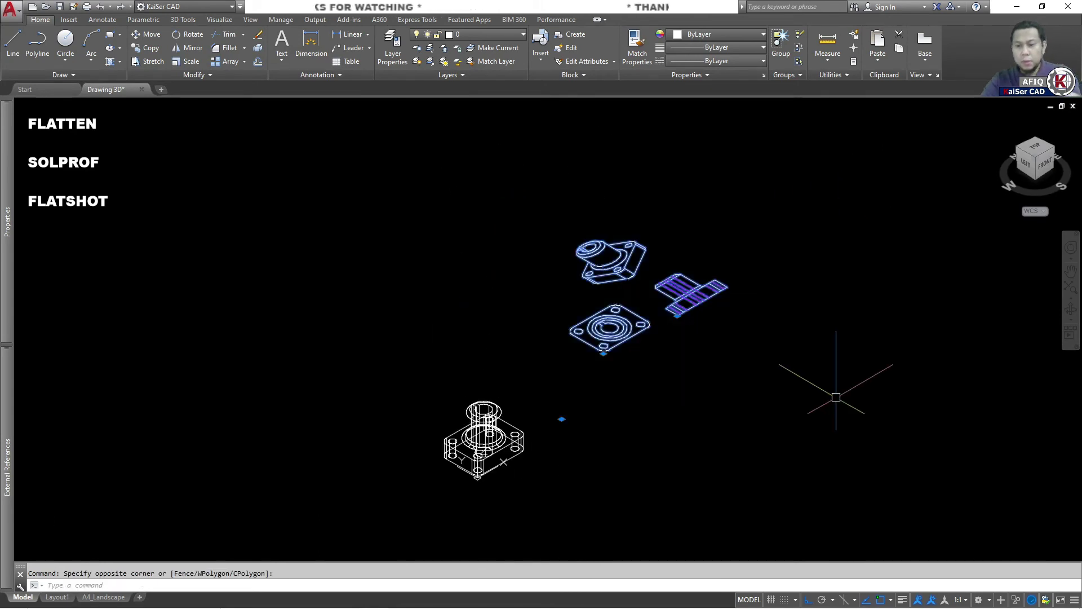
{"action": "key", "text": "Escape"}
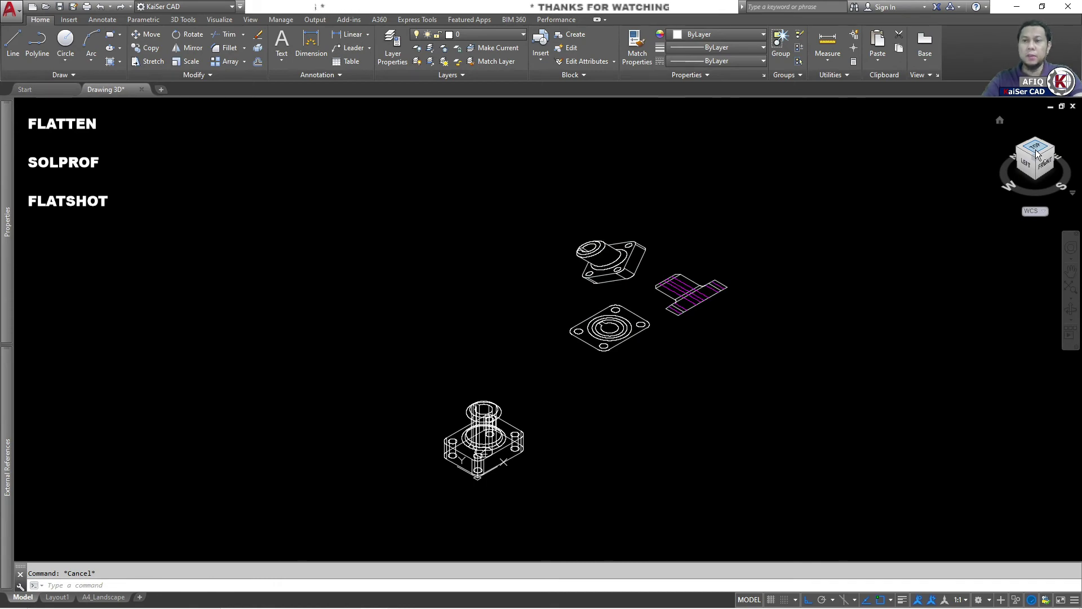
{"action": "left_click", "coordinate": [1036, 148]}
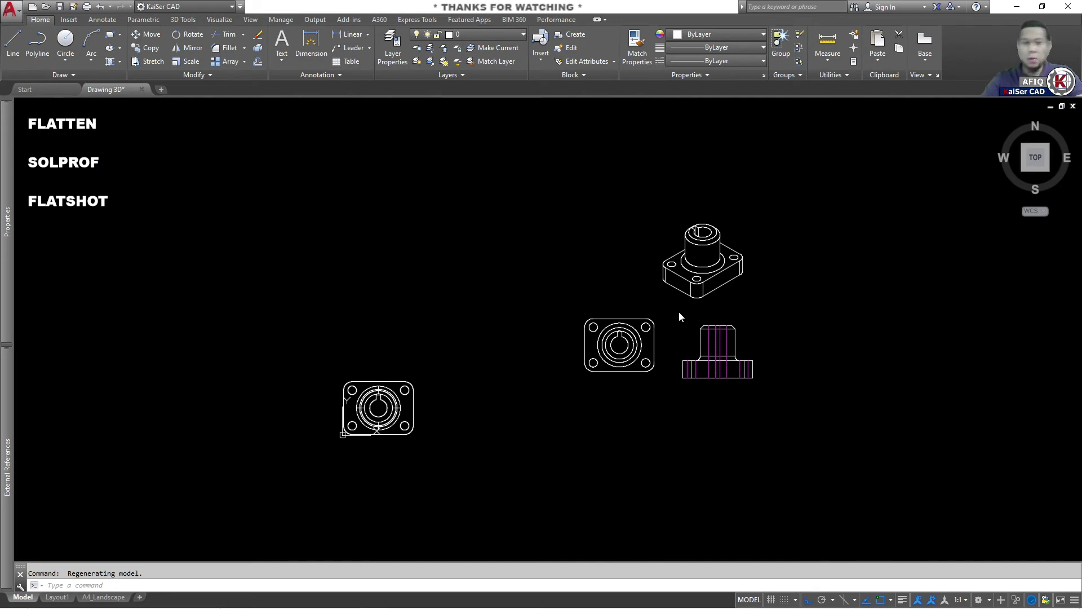
{"action": "key", "text": "Escape"}
{"action": "left_click", "coordinate": [544, 365]}
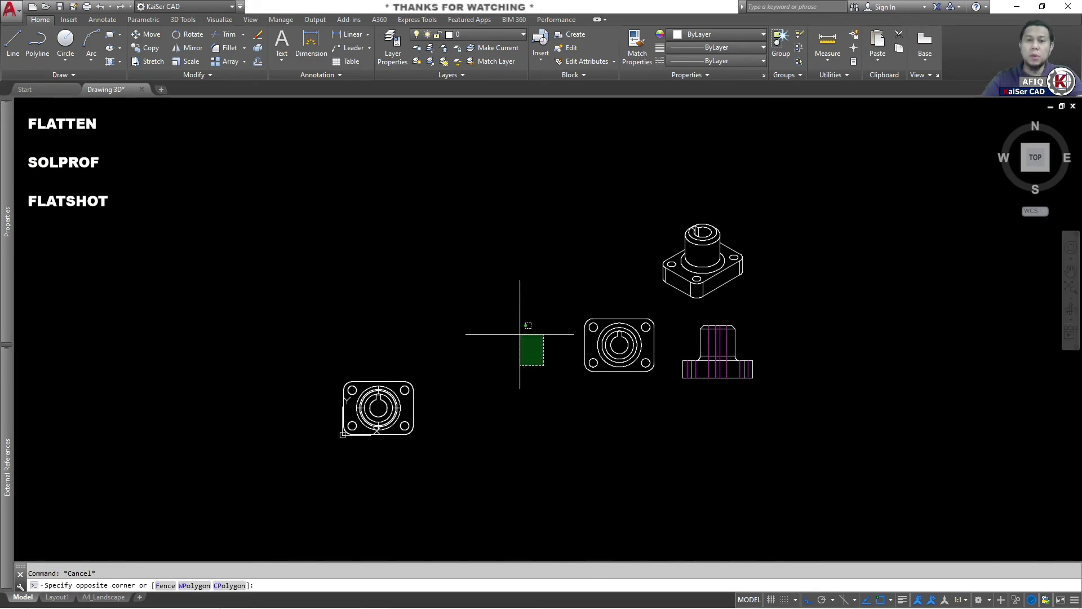
{"action": "key", "text": "Escape"}
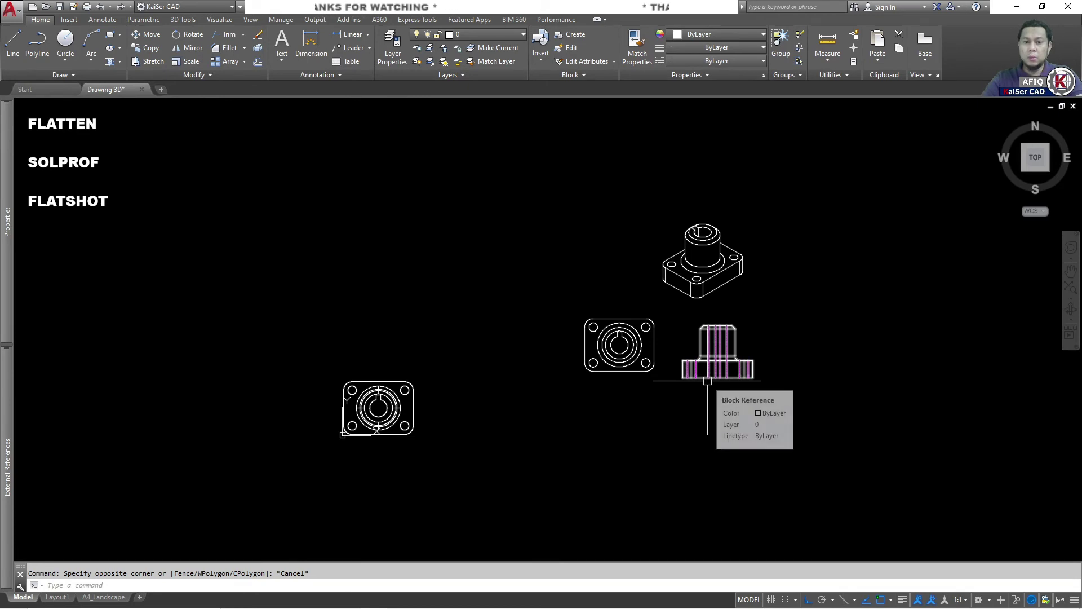
Window-select and delete the three flattened views, then go back to the isometric home view.
{"action": "scroll", "coordinate": [715, 343], "scroll_direction": "up", "scroll_amount": 3}
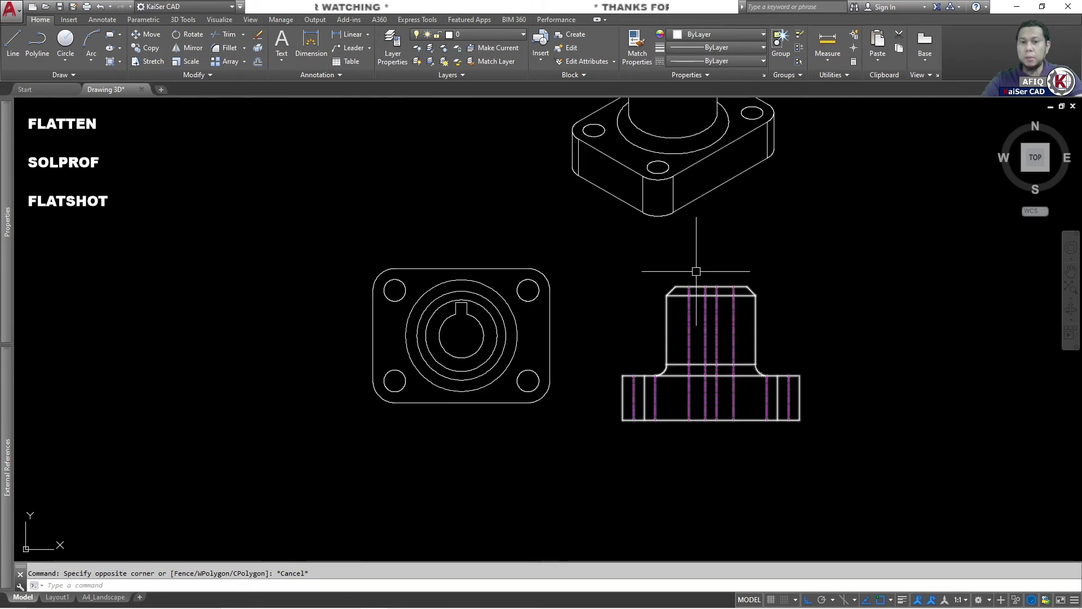
{"action": "scroll", "coordinate": [718, 345], "scroll_direction": "up", "scroll_amount": 2}
{"action": "scroll", "coordinate": [718, 346], "scroll_direction": "down", "scroll_amount": 2}
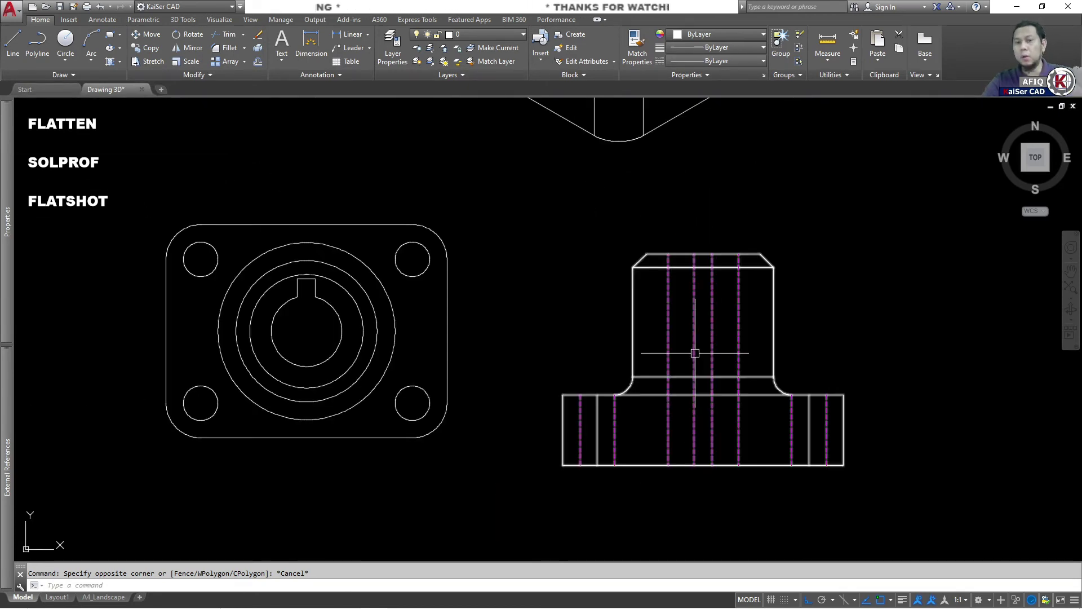
{"action": "scroll", "coordinate": [694, 353], "scroll_direction": "down", "scroll_amount": 2}
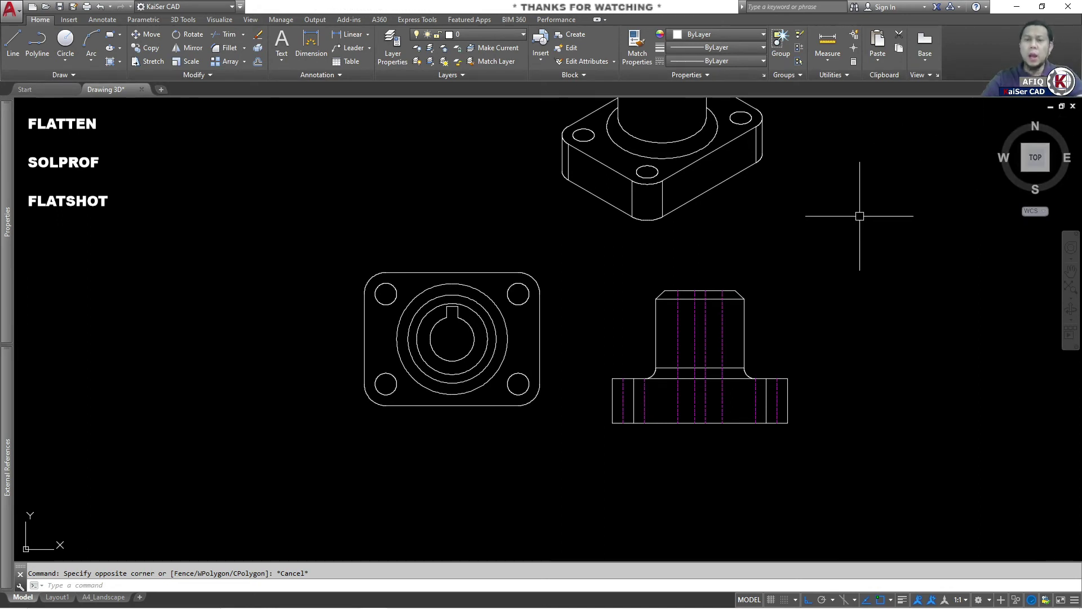
{"action": "scroll", "coordinate": [733, 212], "scroll_direction": "down", "scroll_amount": 3}
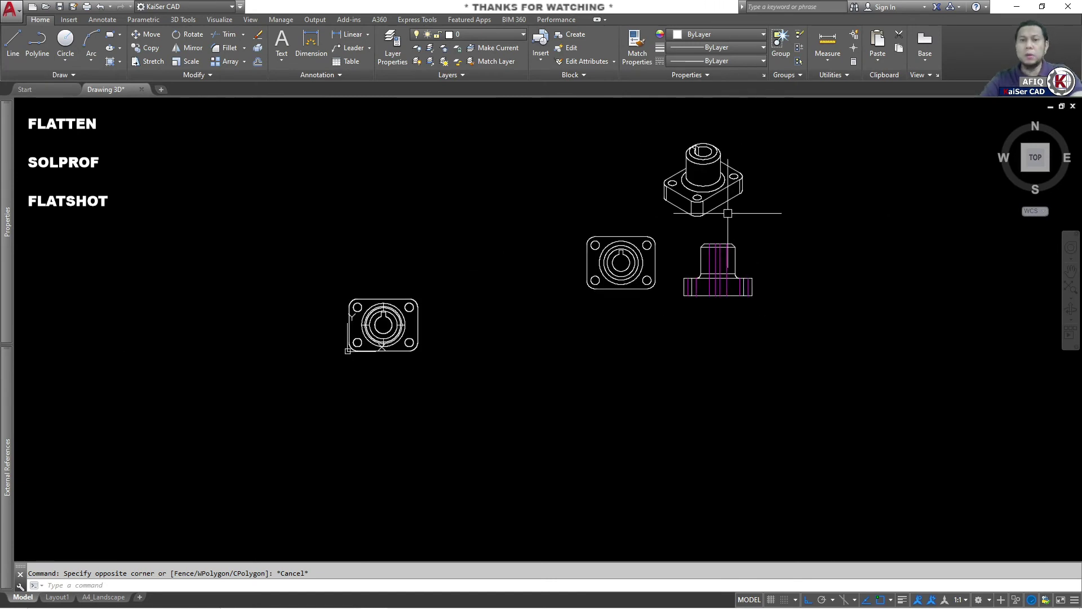
{"action": "middle_click_drag", "start_coordinate": [727, 213], "coordinate": [671, 285]}
{"action": "left_click", "coordinate": [443, 193]}
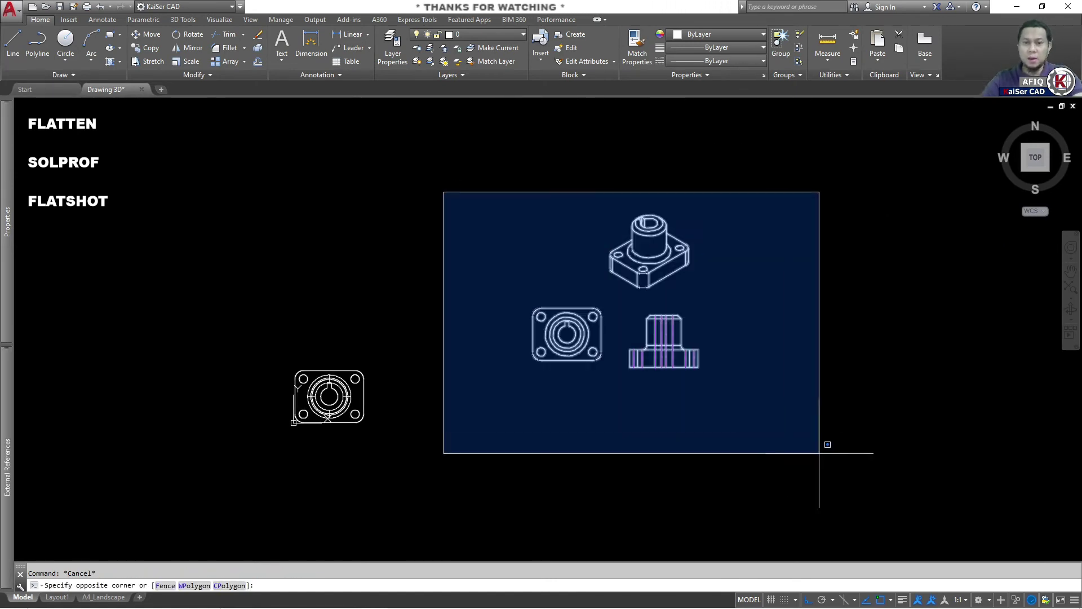
{"action": "left_click", "coordinate": [811, 449]}
{"action": "key", "text": "Delete"}
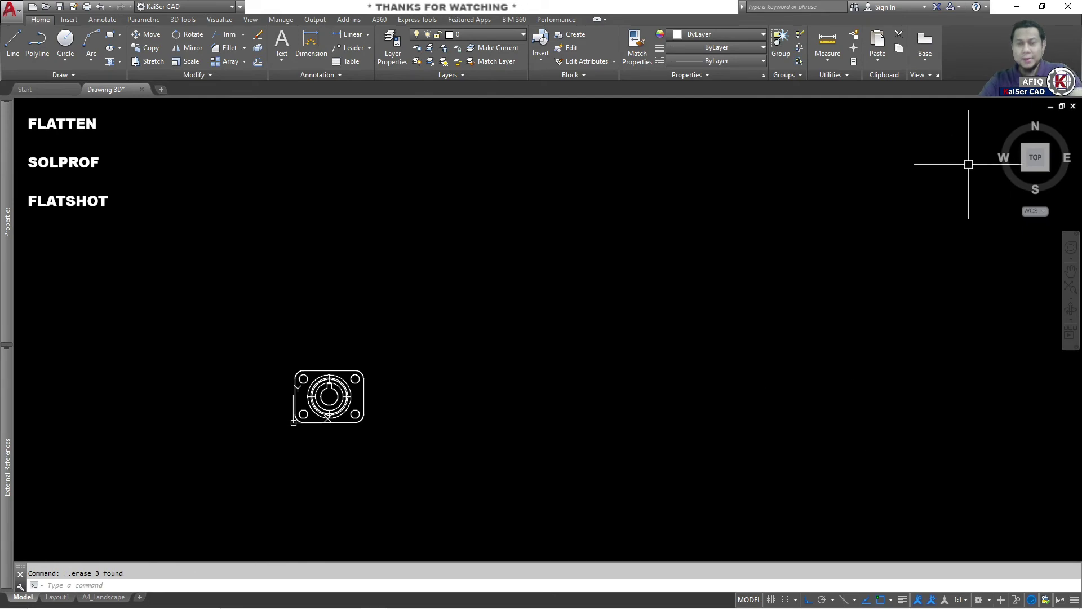
{"action": "mouse_move", "coordinate": [1035, 158]}
{"action": "left_click", "coordinate": [998, 122]}
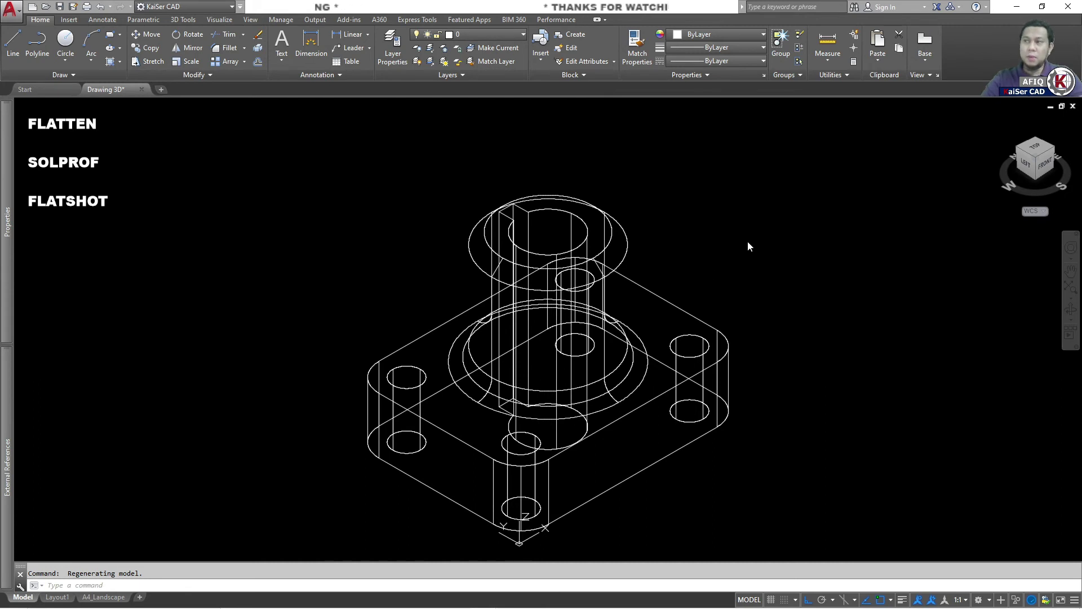
Show the A4_Landscape layout with the dimensioned plan, Section A-A, Detail B and isometric.
{"action": "key", "text": "Escape"}
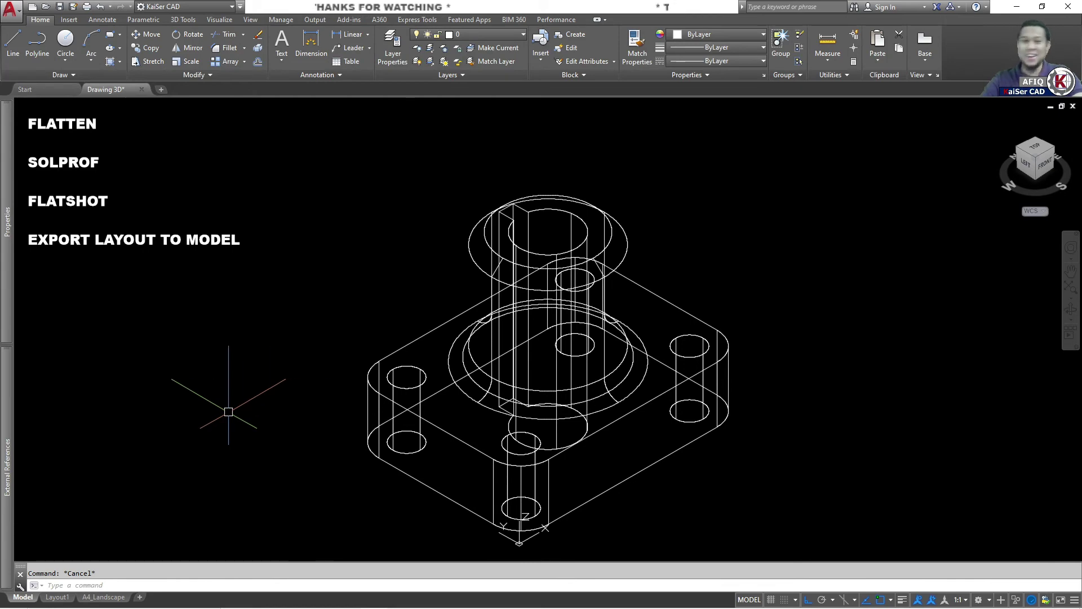
{"action": "left_click", "coordinate": [90, 600]}
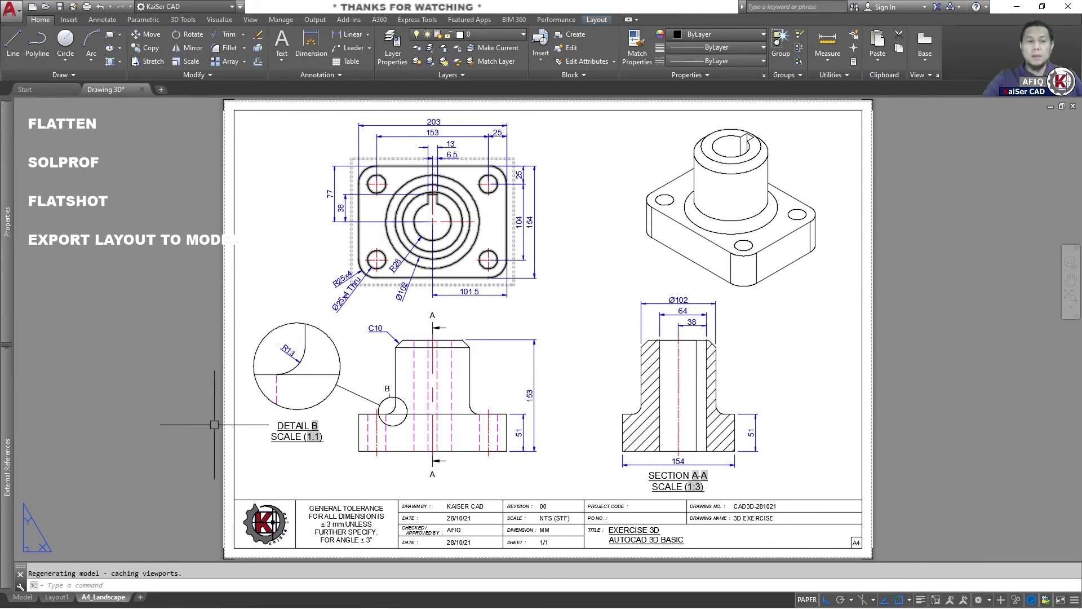
Export the A4_Landscape layout to model space as EXPORT.dwg and open it.
{"action": "right_click", "coordinate": [111, 601]}
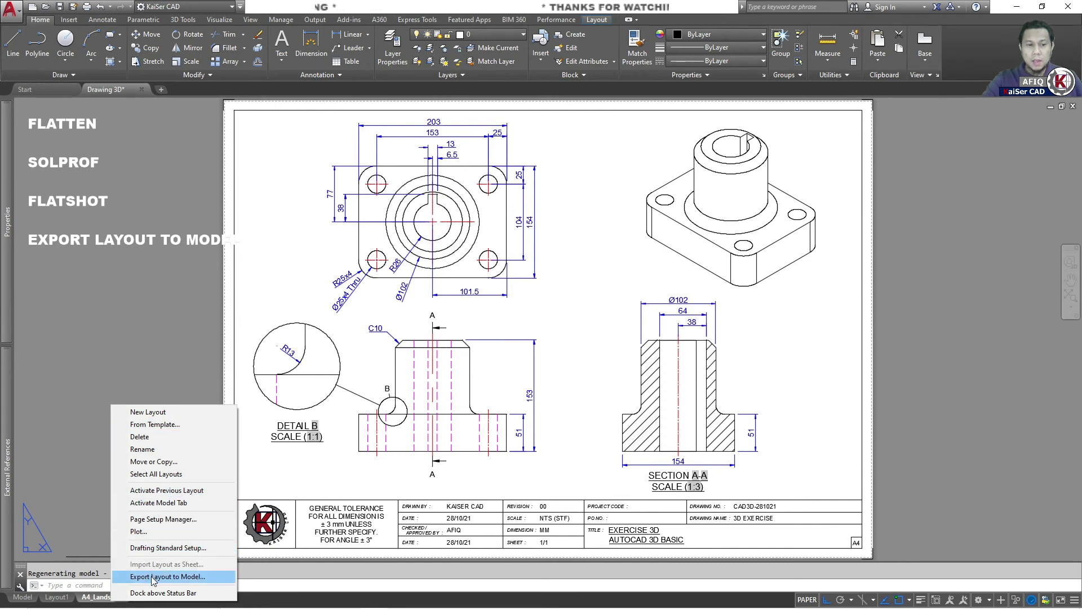
{"action": "left_click", "coordinate": [177, 578]}
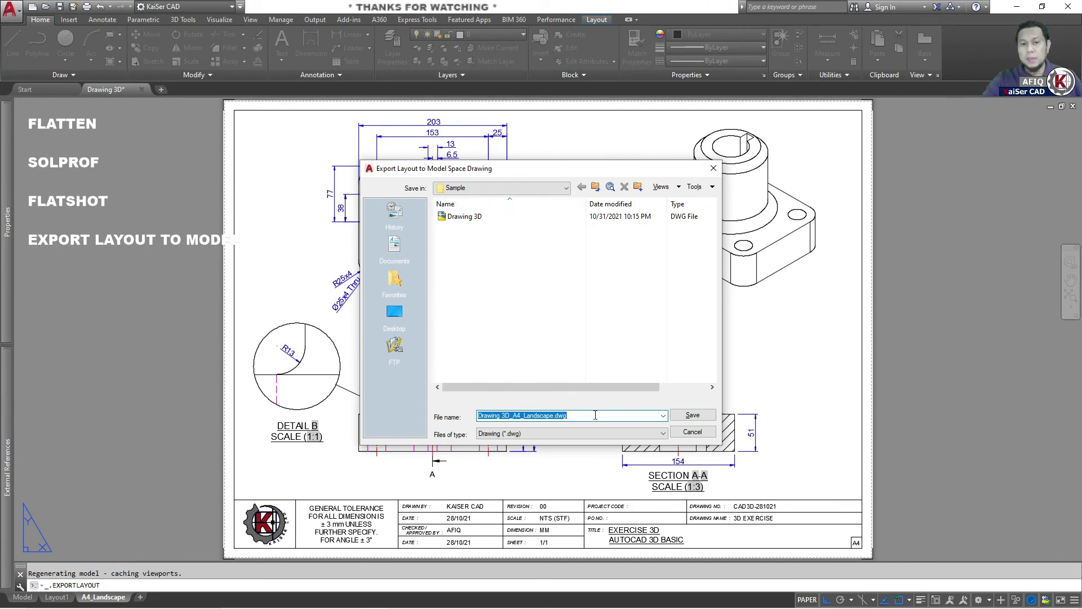
{"action": "type", "text": "EXPORT"}
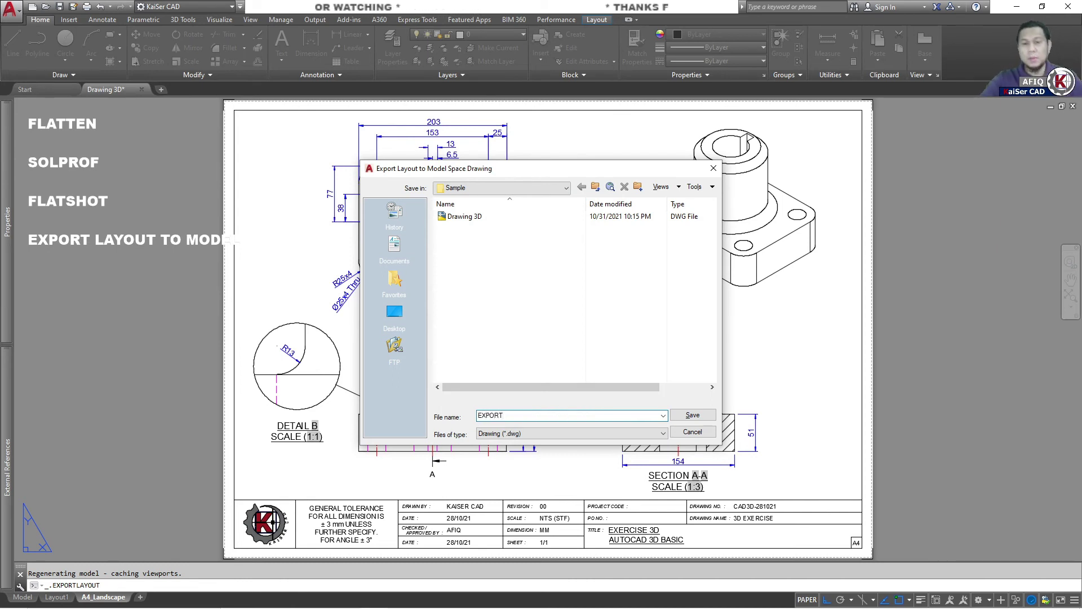
{"action": "left_click", "coordinate": [701, 416]}
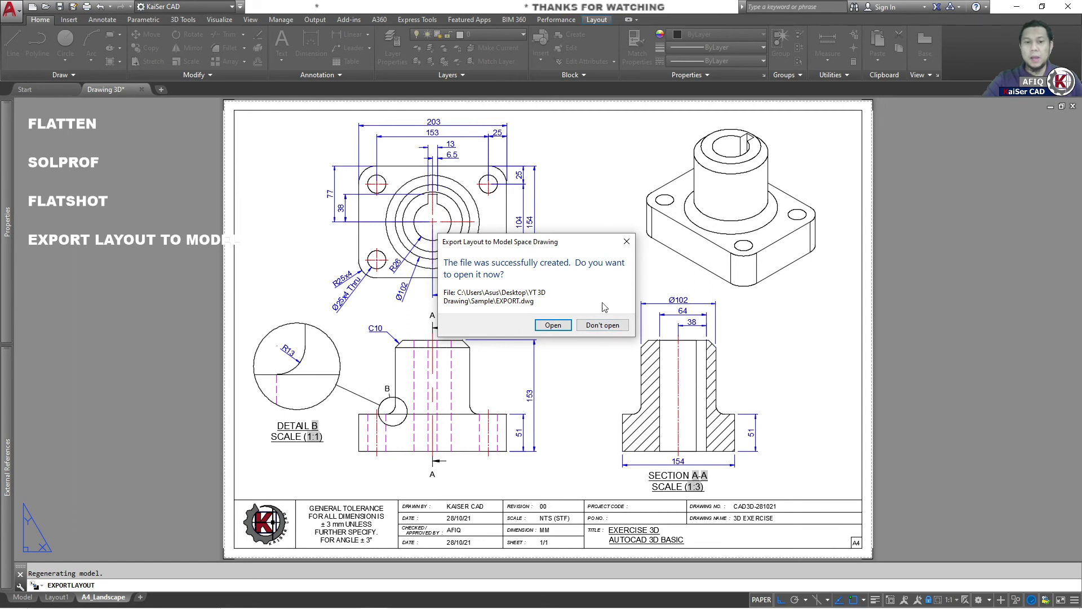
{"action": "left_click", "coordinate": [545, 330]}
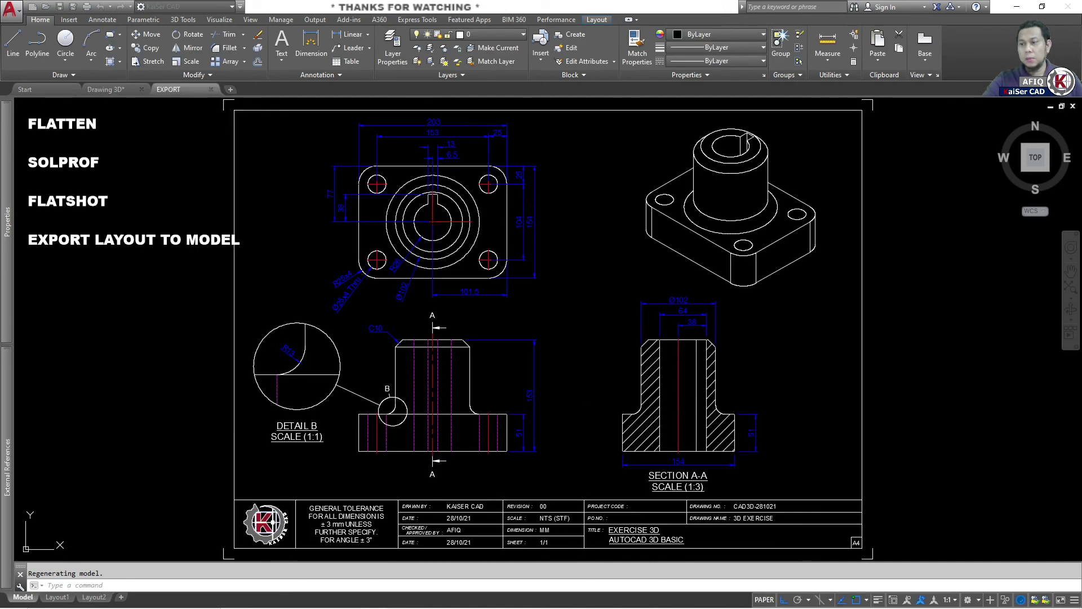
{"action": "left_click", "coordinate": [617, 211]}
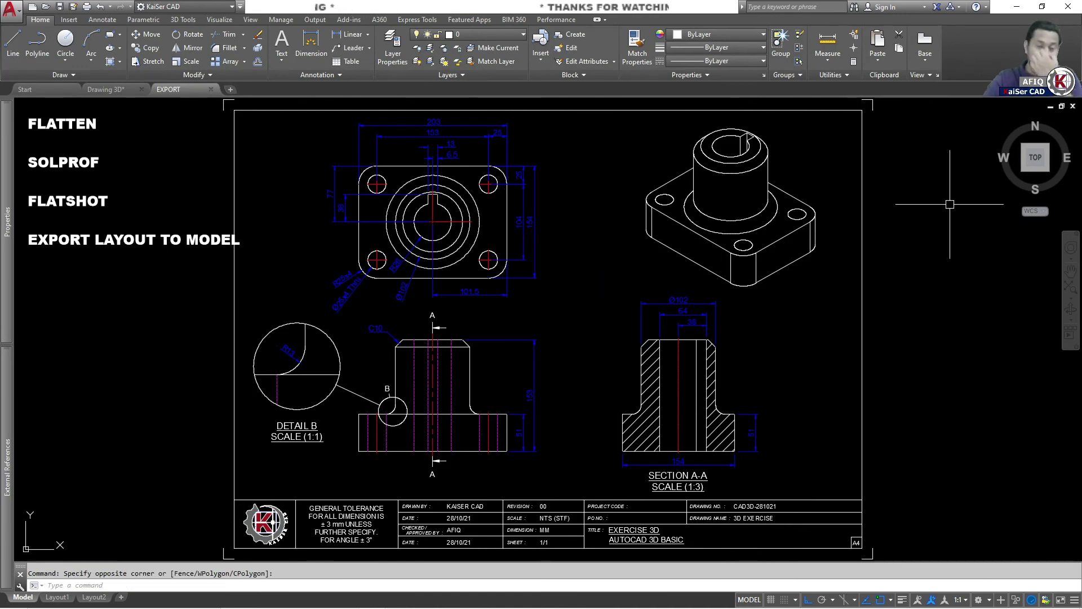
{"action": "mouse_move", "coordinate": [1035, 157]}
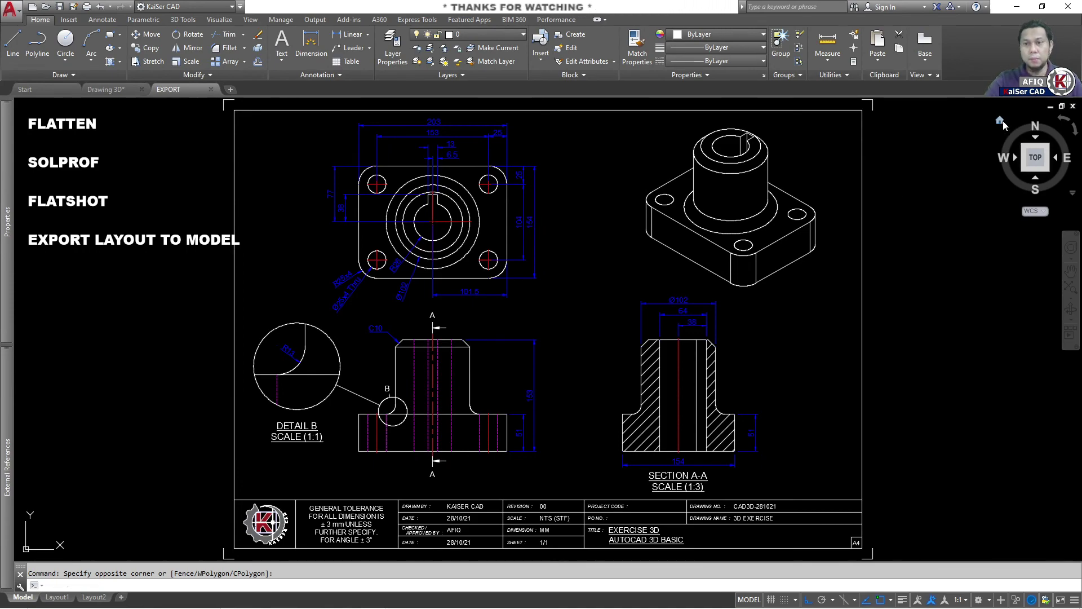
{"action": "left_click", "coordinate": [999, 120]}
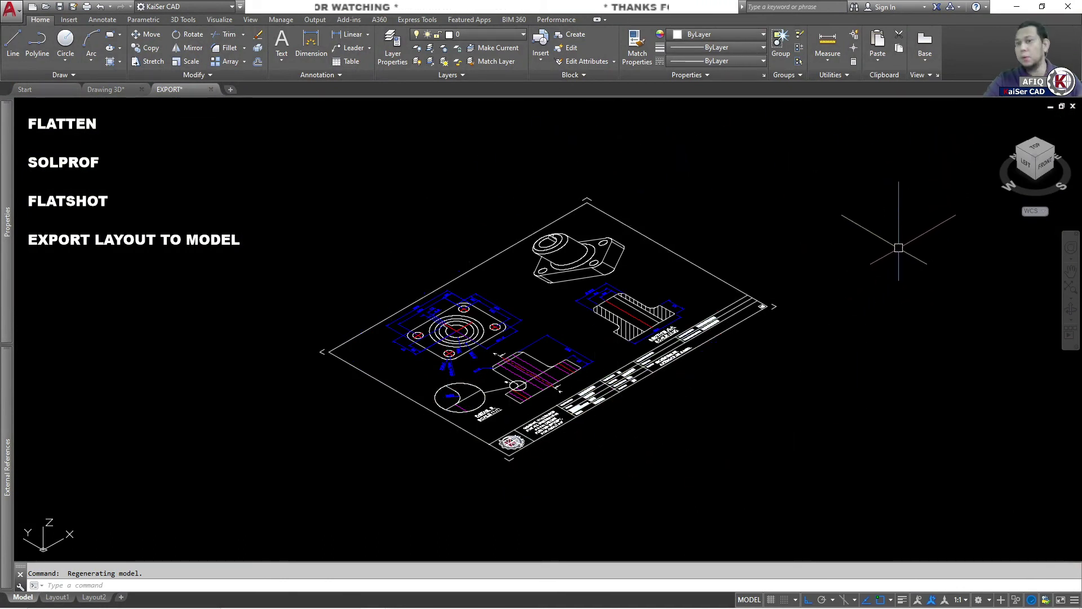
{"action": "left_click", "coordinate": [1035, 150]}
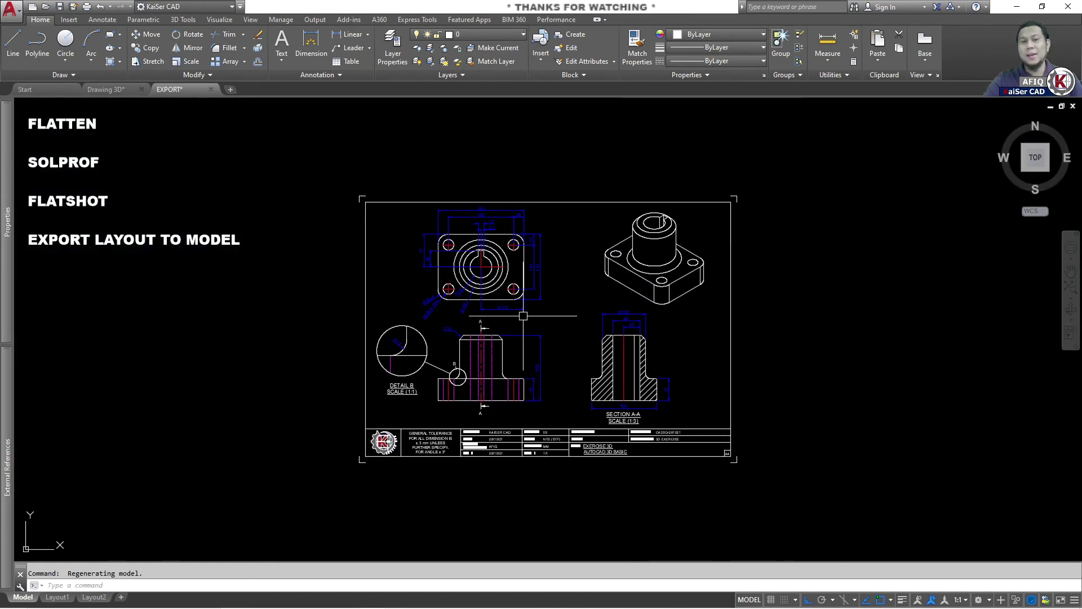
{"action": "scroll", "coordinate": [523, 315], "scroll_direction": "up", "scroll_amount": 4}
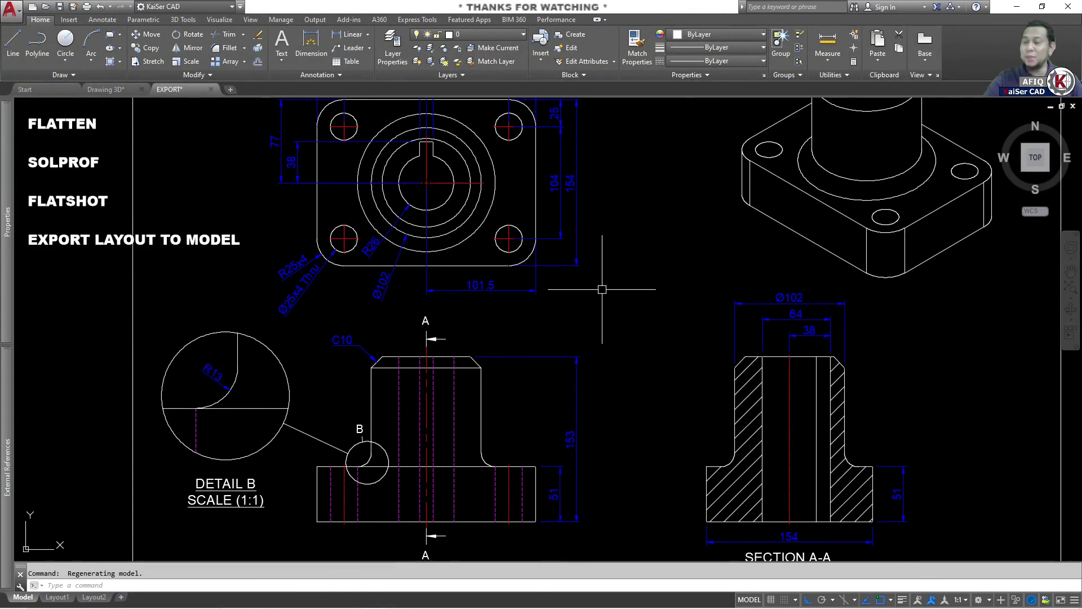
{"action": "middle_click_drag", "start_coordinate": [602, 290], "coordinate": [646, 289]}
{"action": "left_click", "coordinate": [291, 346]}
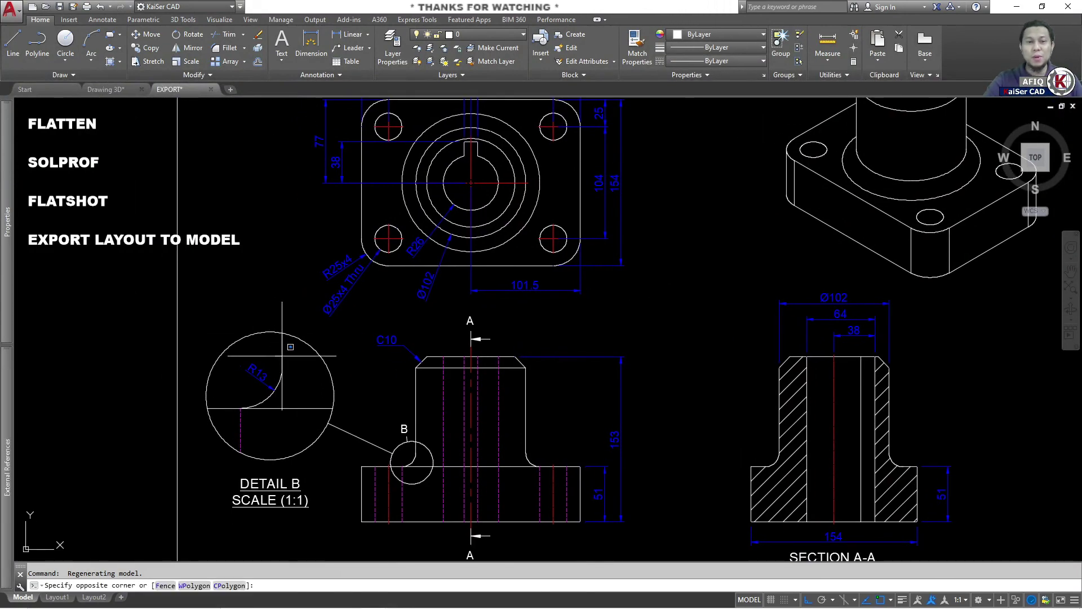
{"action": "left_click", "coordinate": [564, 374]}
{"action": "middle_click_drag", "start_coordinate": [564, 374], "coordinate": [498, 343]}
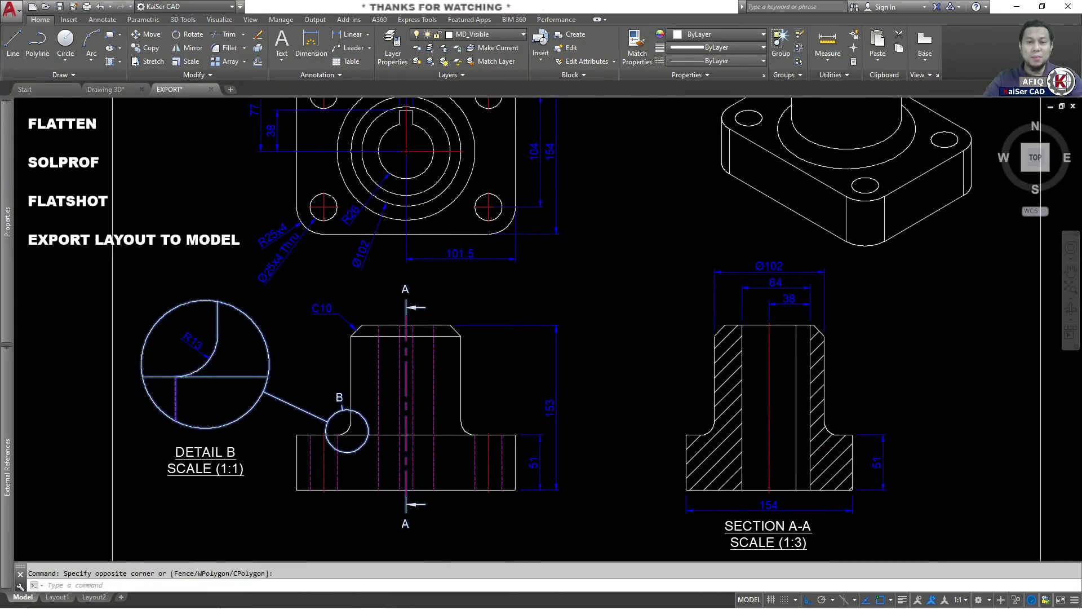
{"action": "key", "text": "Escape"}
{"action": "middle_click_drag", "start_coordinate": [606, 280], "coordinate": [647, 372]}
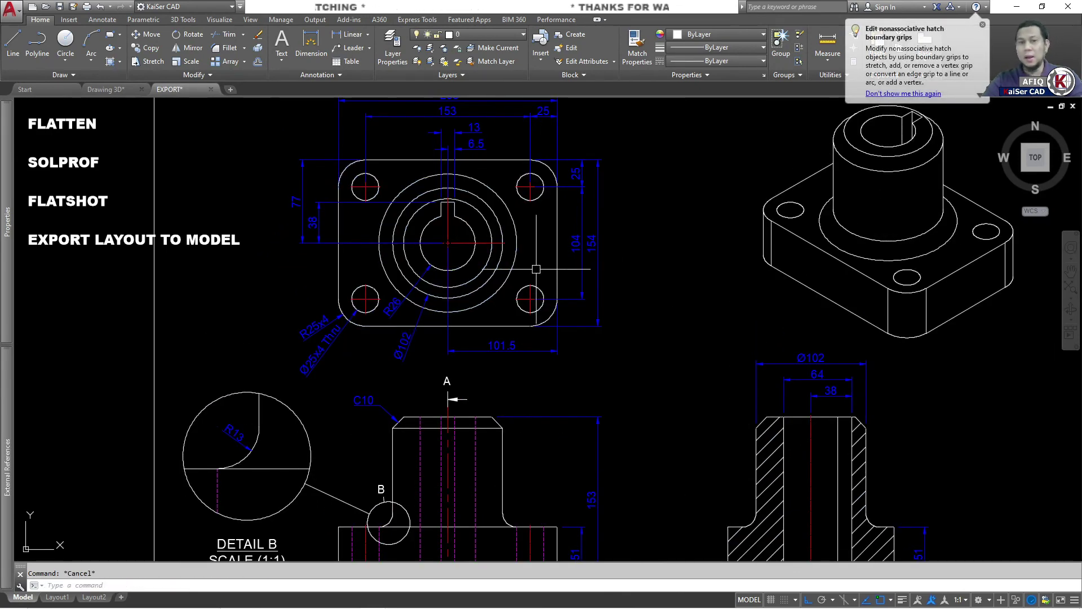
{"action": "middle_click", "coordinate": [536, 269]}
{"action": "middle_click", "coordinate": [536, 269]}
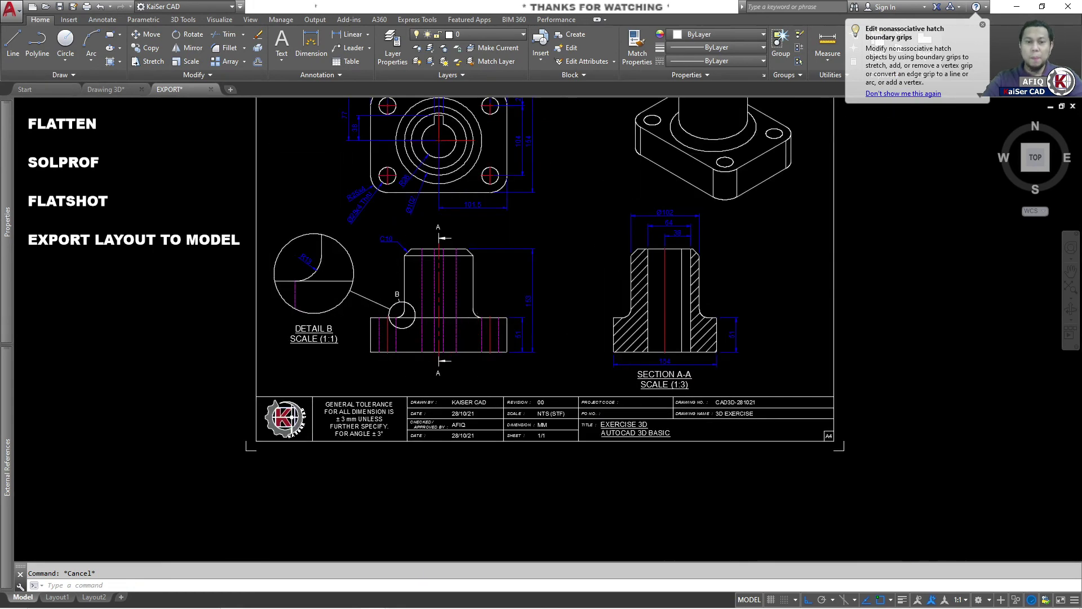
{"action": "scroll", "coordinate": [435, 325], "scroll_direction": "up", "scroll_amount": 3}
{"action": "scroll", "coordinate": [455, 355], "scroll_direction": "down", "scroll_amount": 3}
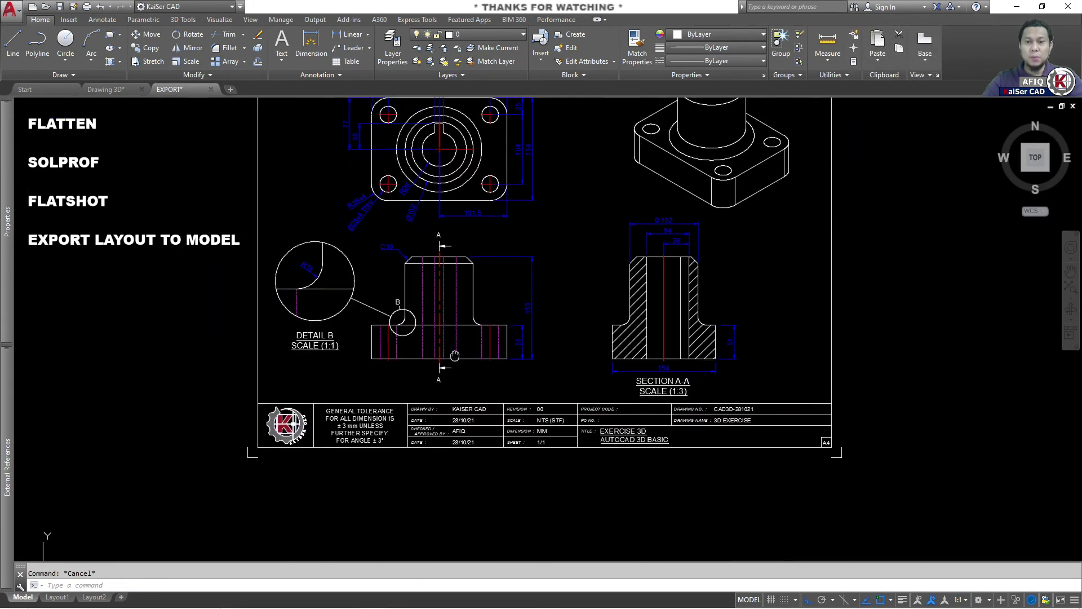
{"action": "middle_click_drag", "start_coordinate": [455, 355], "coordinate": [474, 398]}
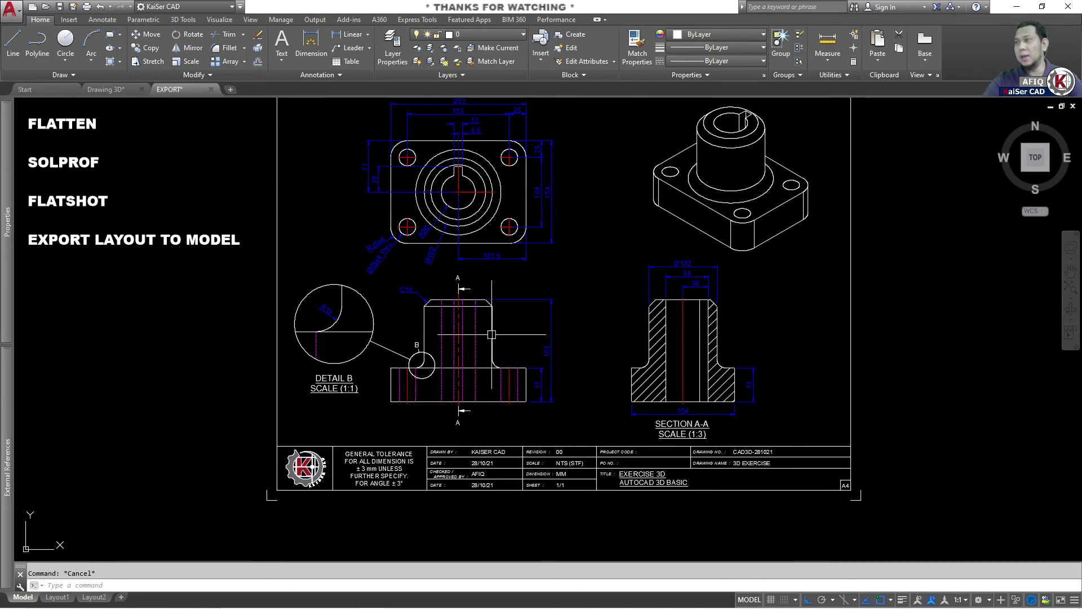
{"action": "middle_click_drag", "start_coordinate": [513, 327], "coordinate": [516, 328]}
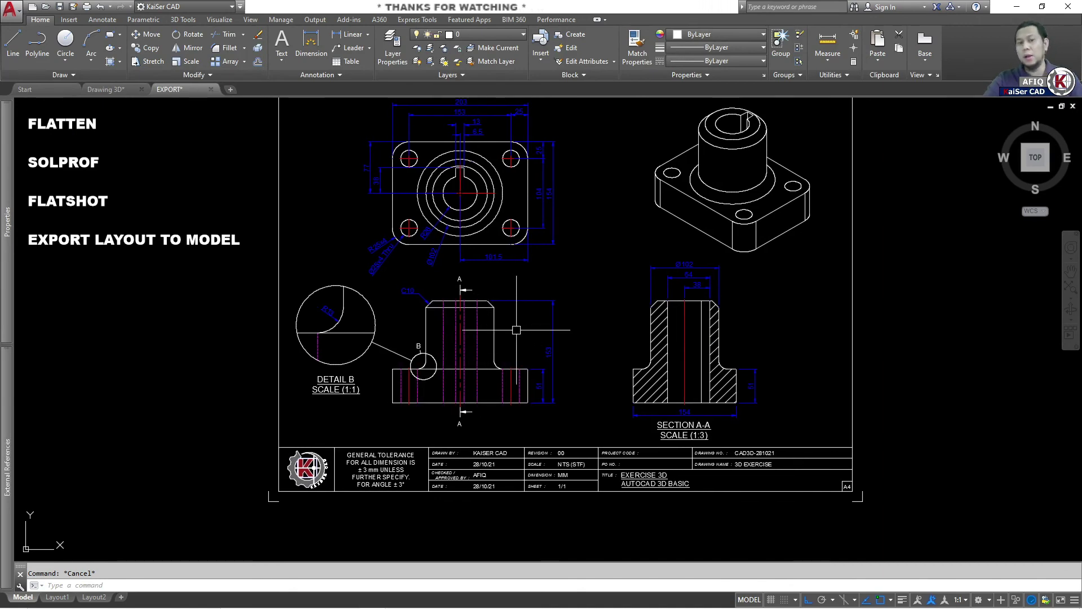
{"action": "middle_click", "coordinate": [587, 311]}
{"action": "middle_click", "coordinate": [586, 311]}
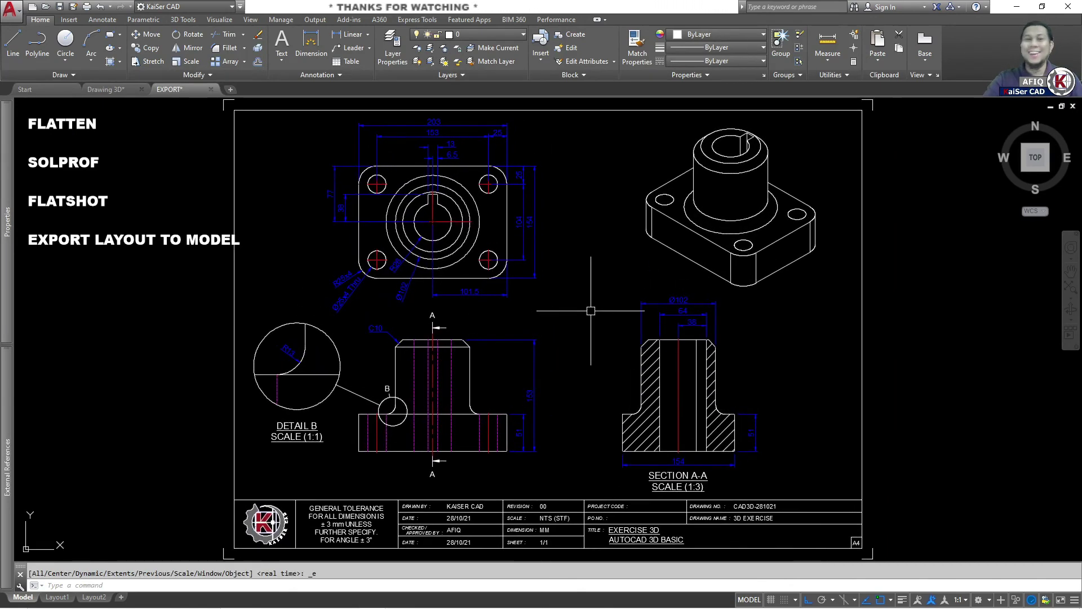